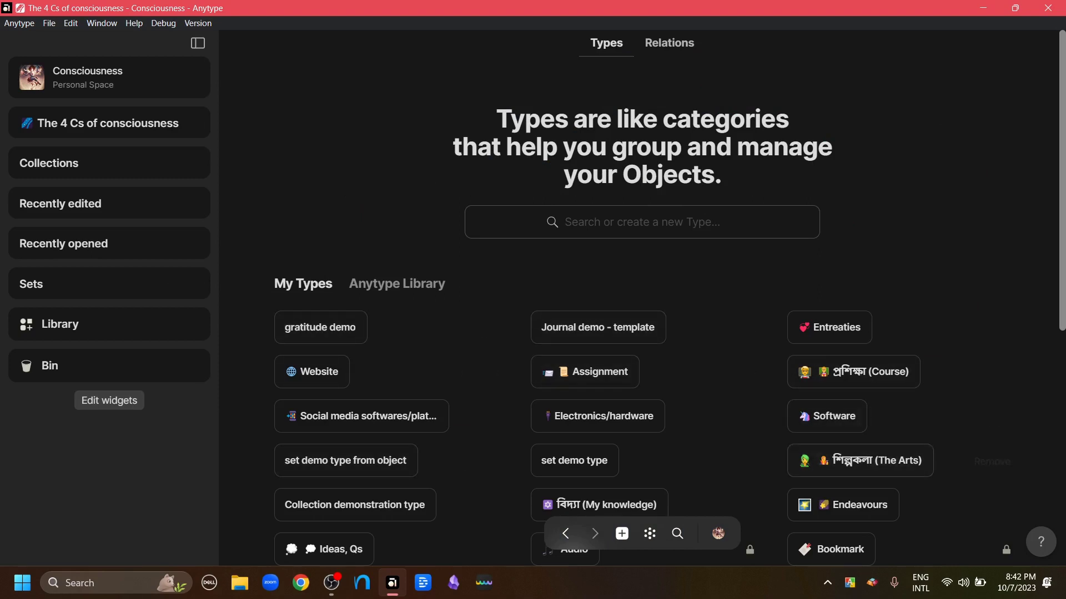
Step: Open the set demo type set and examine the default template choices in its view settings
click(574, 461)
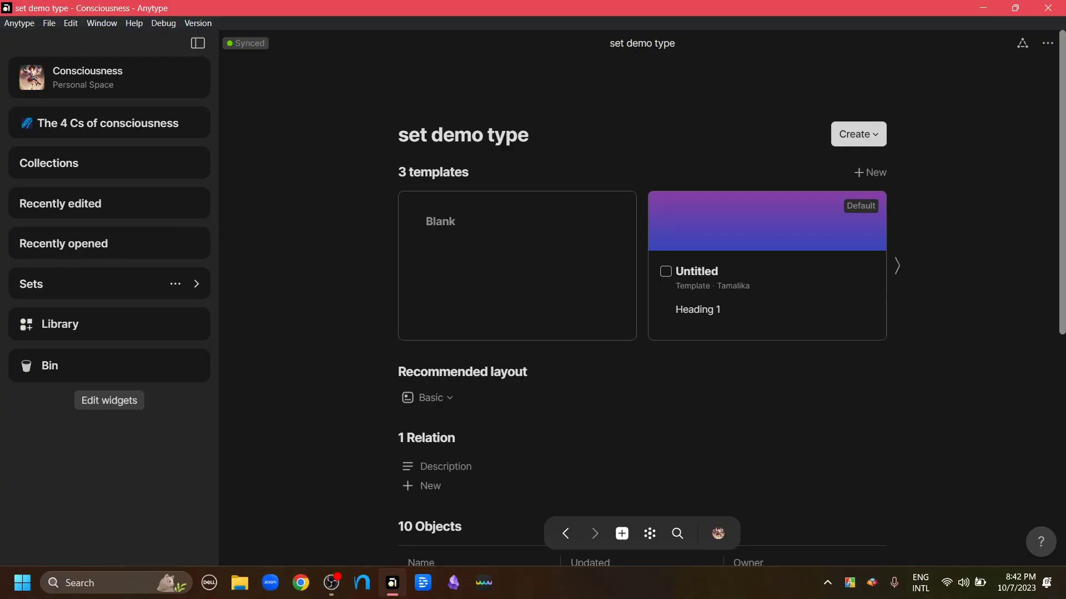
click(62, 284)
click(63, 272)
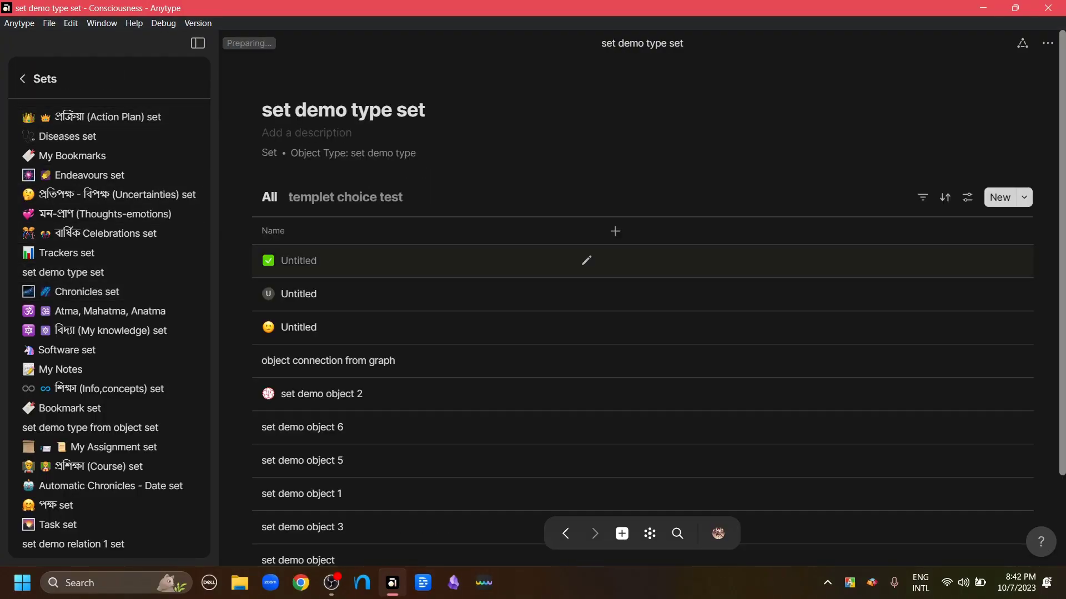
click(966, 197)
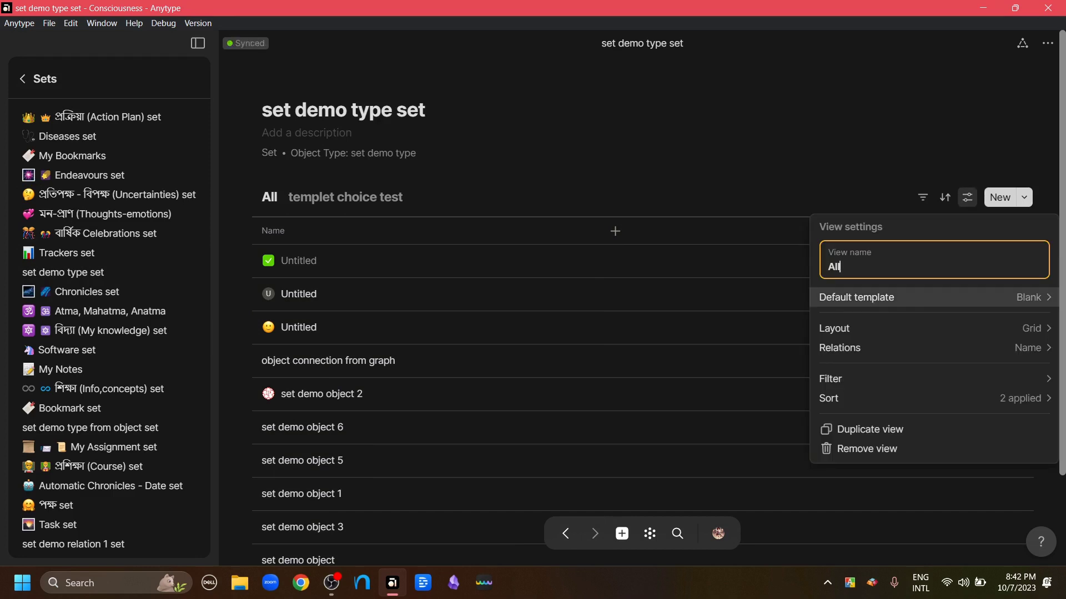
click(866, 297)
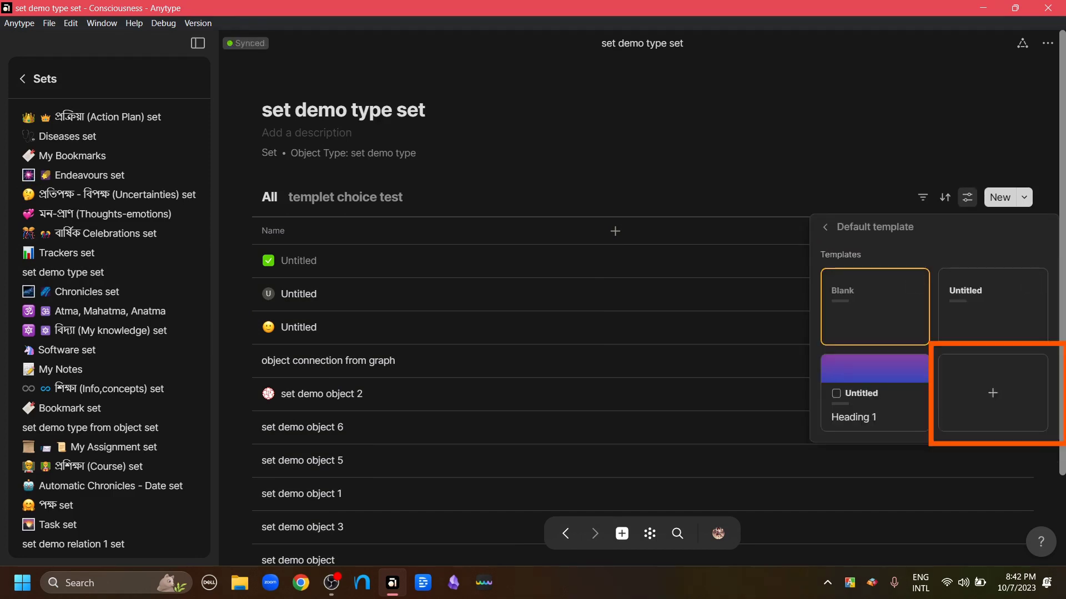
key(Escape)
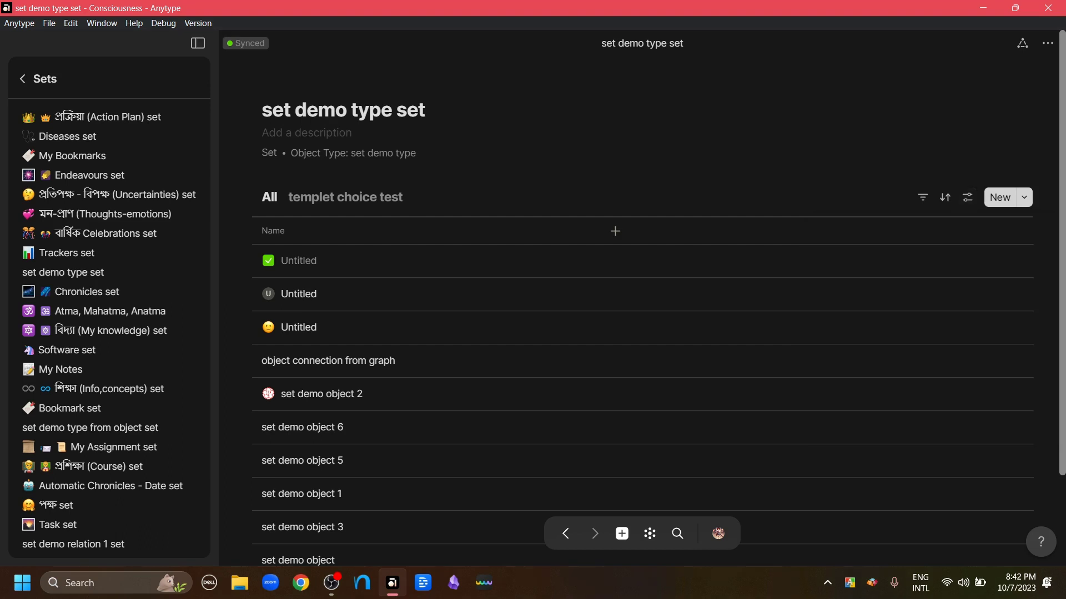
Step: Check the templates offered for creating new objects in the set demo type set
click(1024, 197)
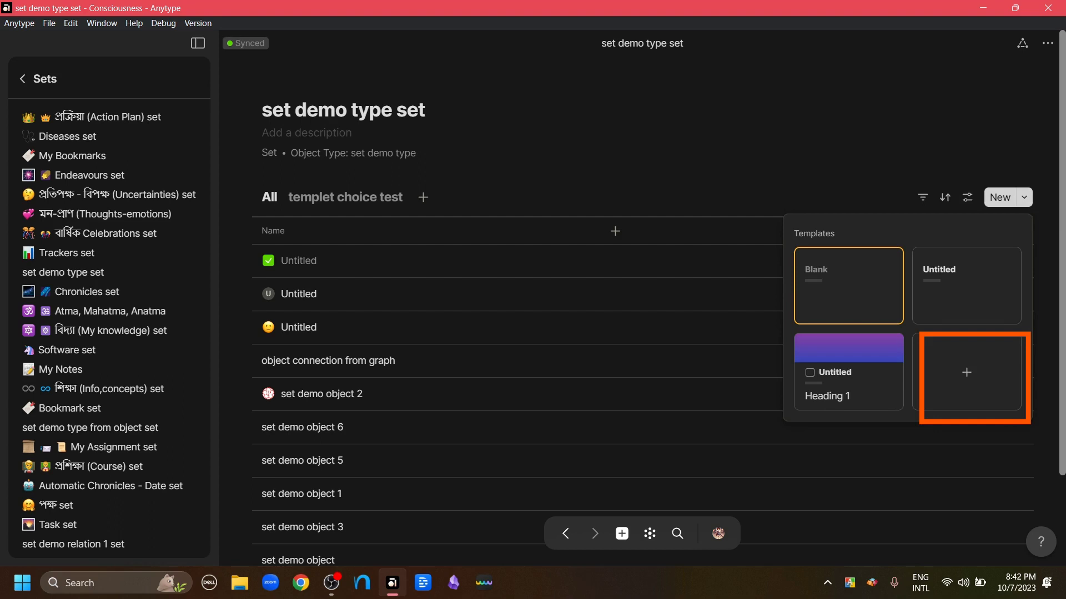
key(Escape)
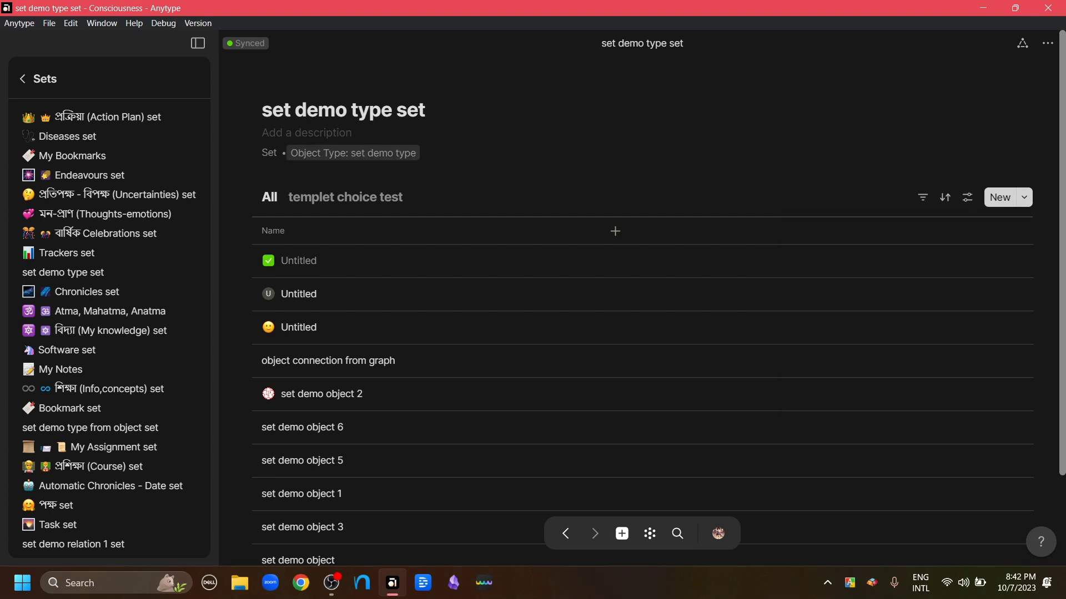
key(Escape)
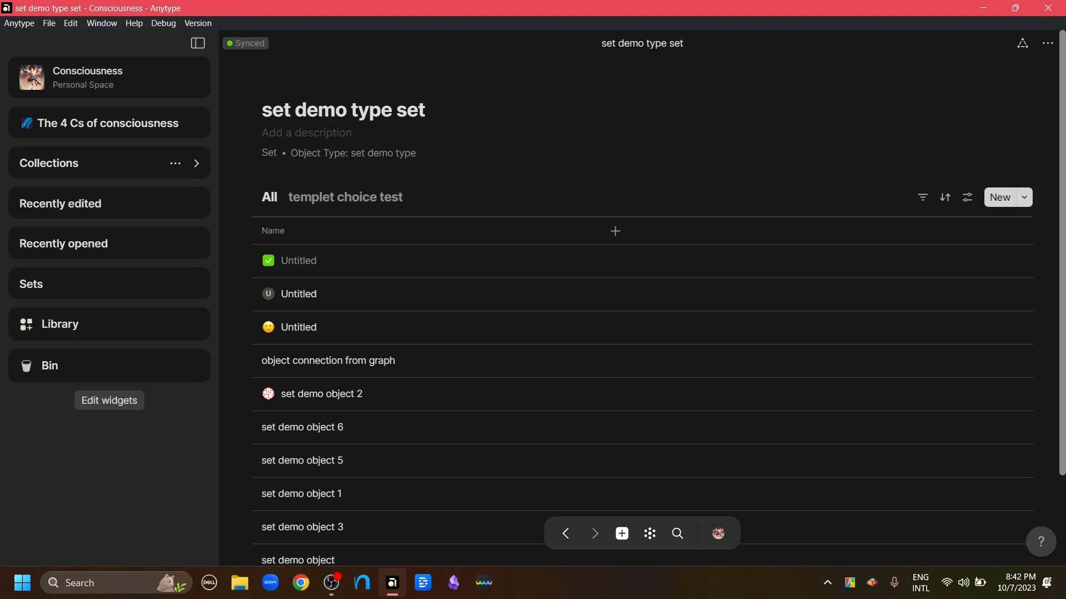
Step: Open the Collection demonstration type set and examine its default type's templates and the templates offered for new objects
click(48, 163)
click(96, 440)
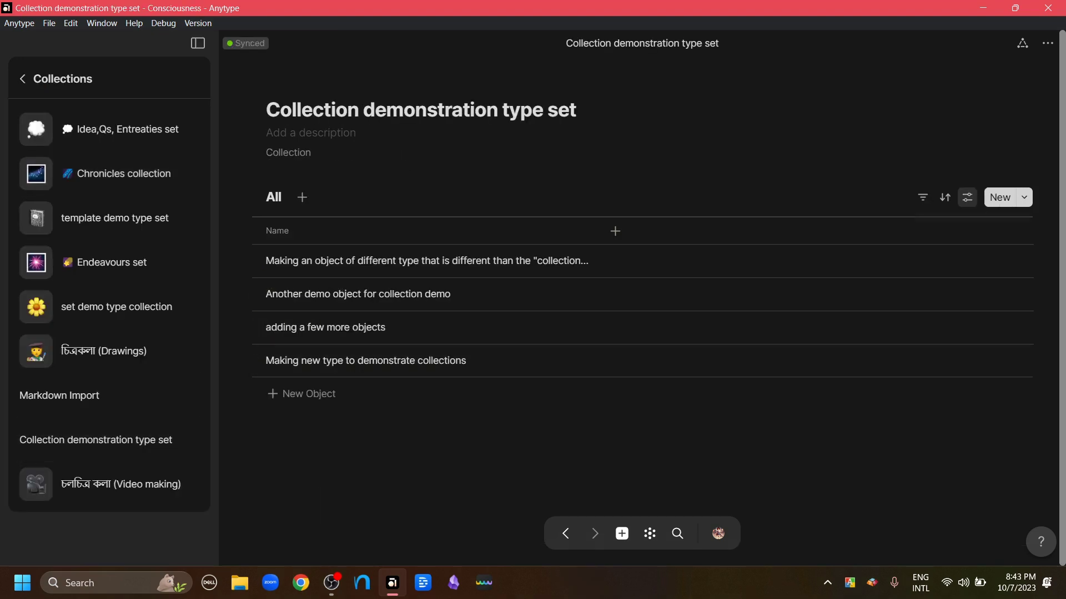
click(967, 197)
click(849, 297)
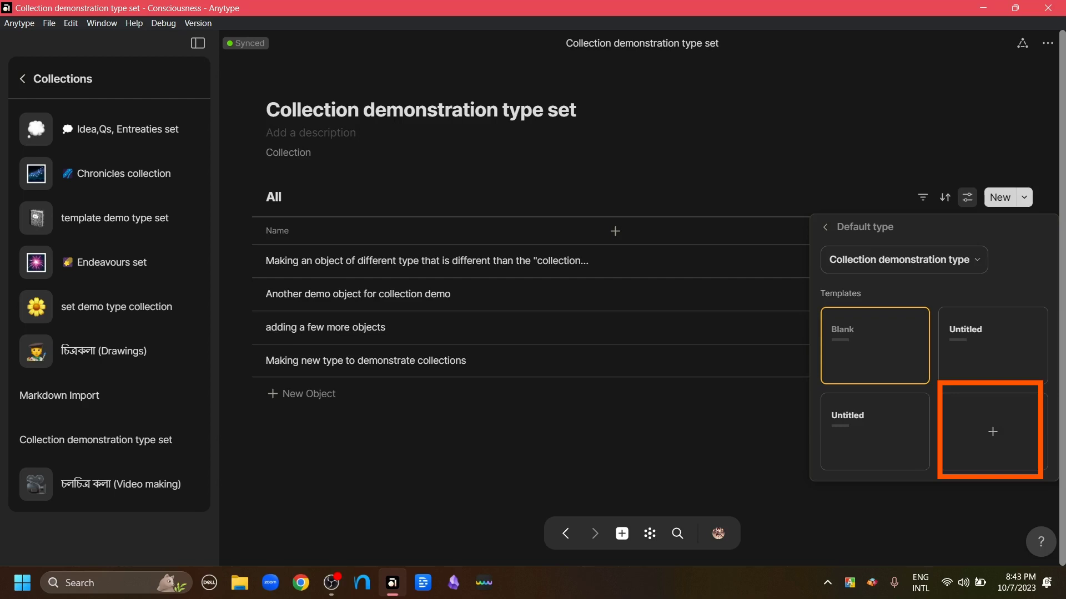
key(Escape)
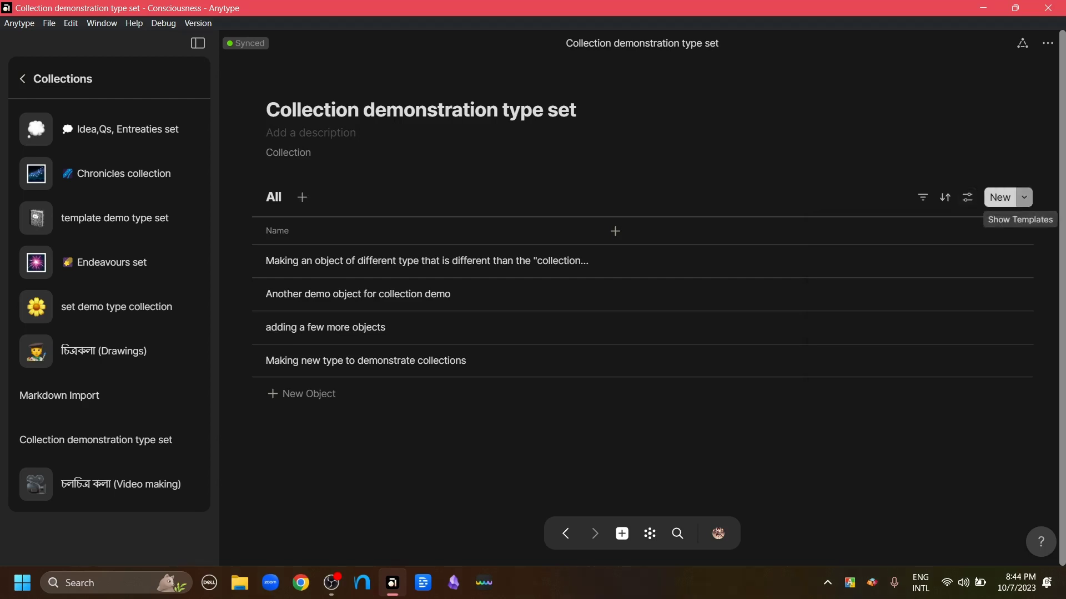
click(1024, 198)
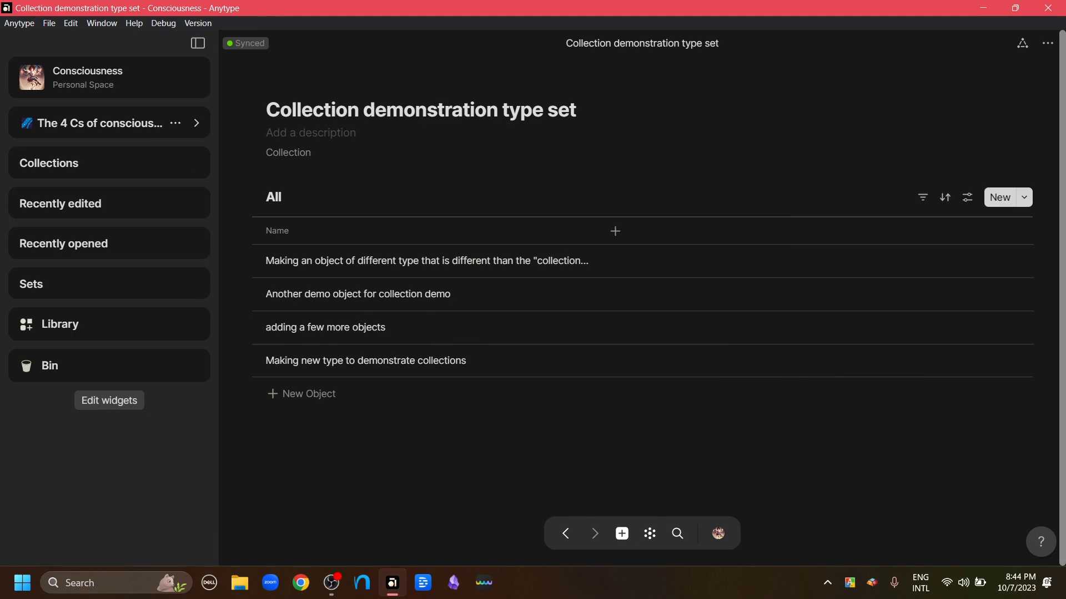
Step: Create a new type named "Template demo type" in the Library
click(108, 123)
click(60, 324)
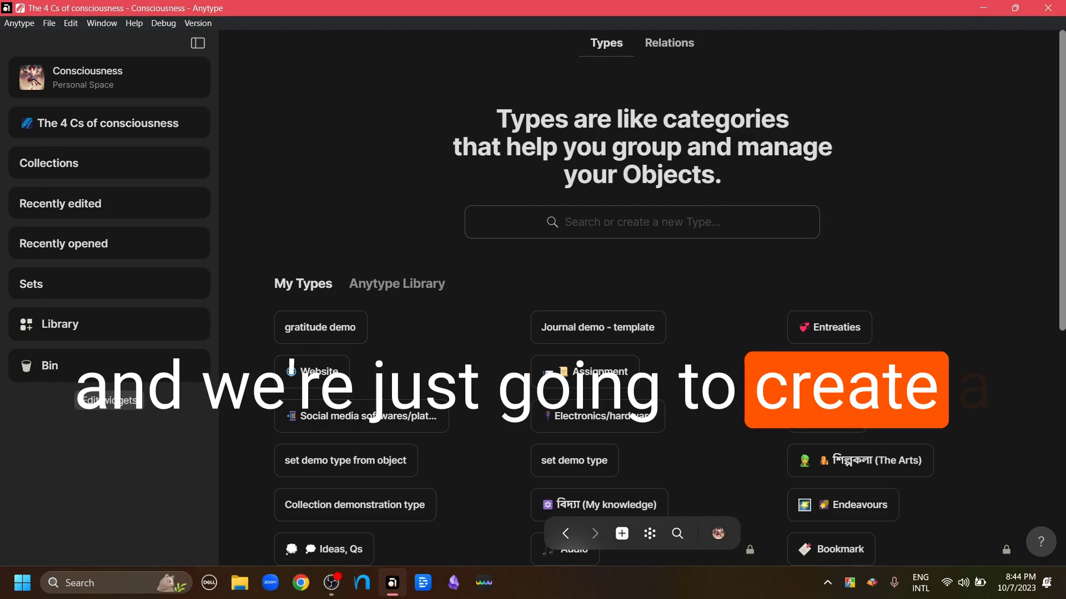
click(641, 222)
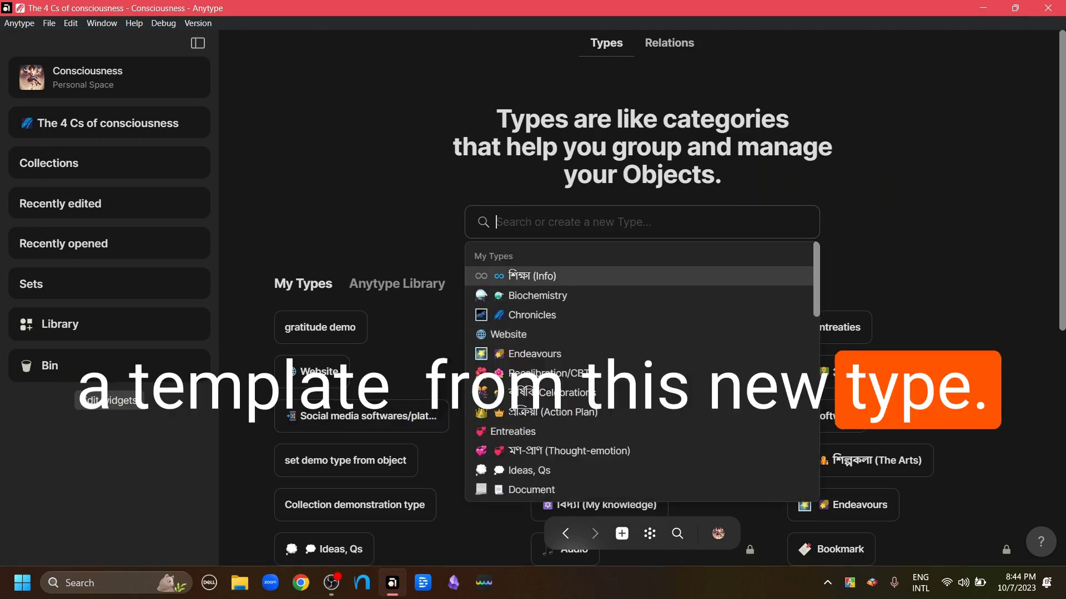
text(Template demo type)
key(Down)
key(Down)
key(Down)
key(Down)
key(Down)
key(Down)
key(Down)
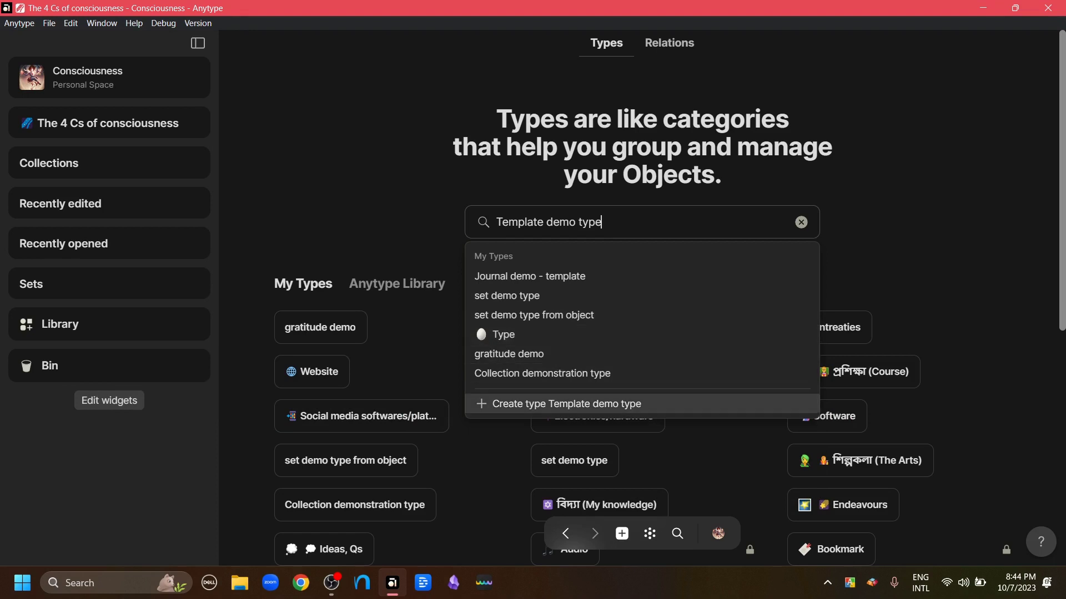
key(Return)
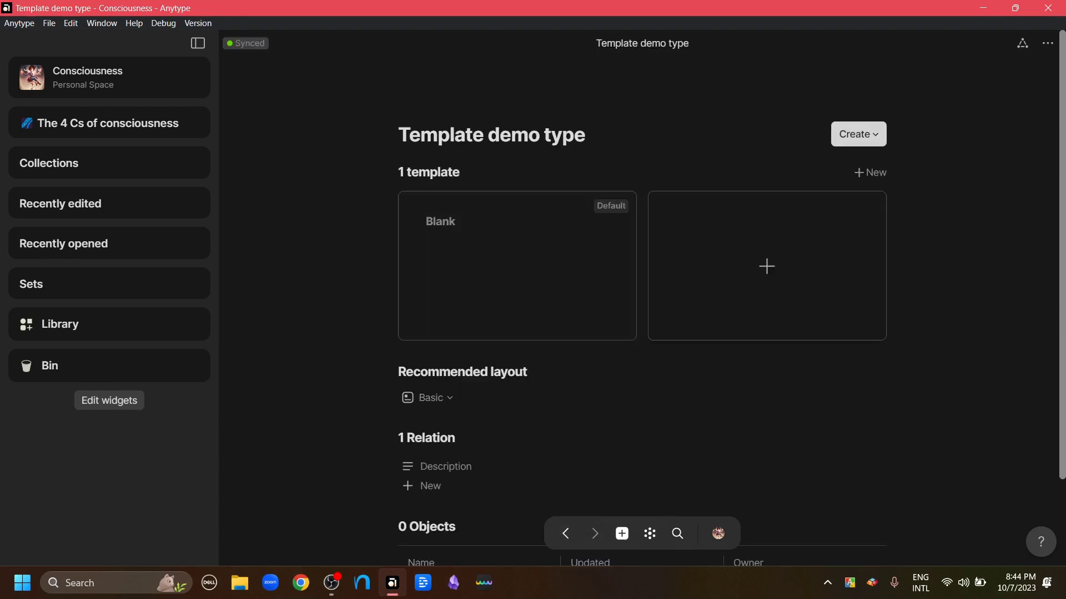
Step: Append "(book review)" to the new type's name and give it a notebook emoji icon
text((book review))
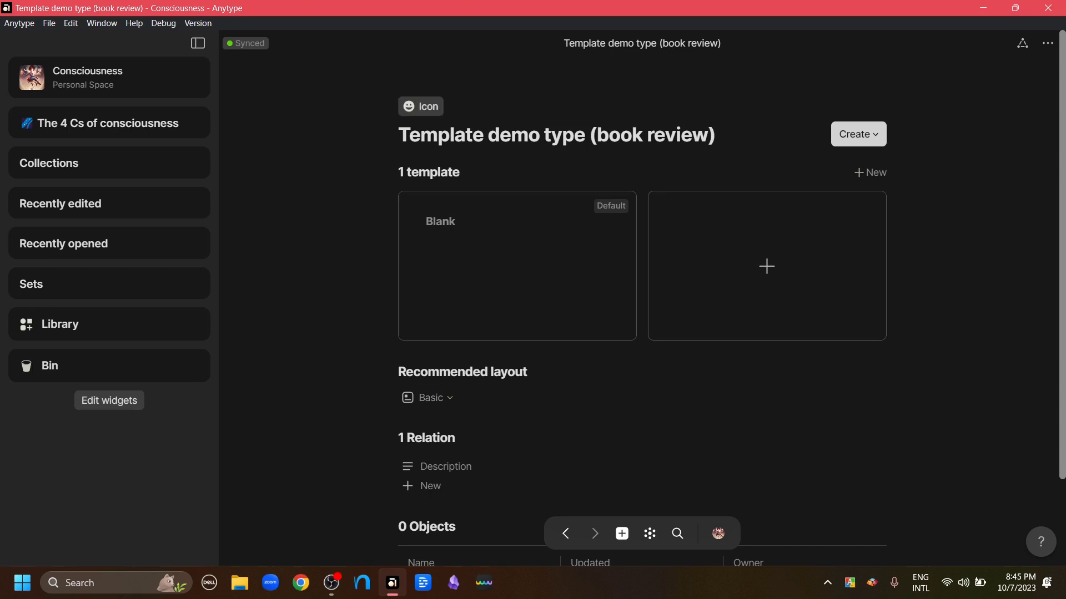
click(420, 106)
click(332, 218)
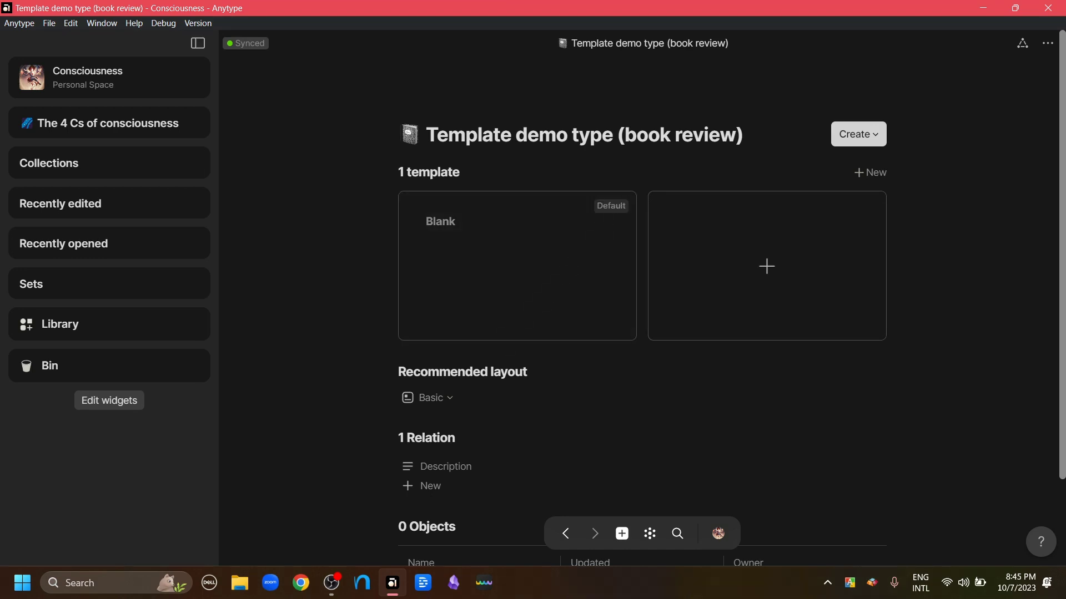
Step: Create an object of this type titled "Book review - blank template" with a smiley emoji icon
click(428, 398)
key(Escape)
click(858, 134)
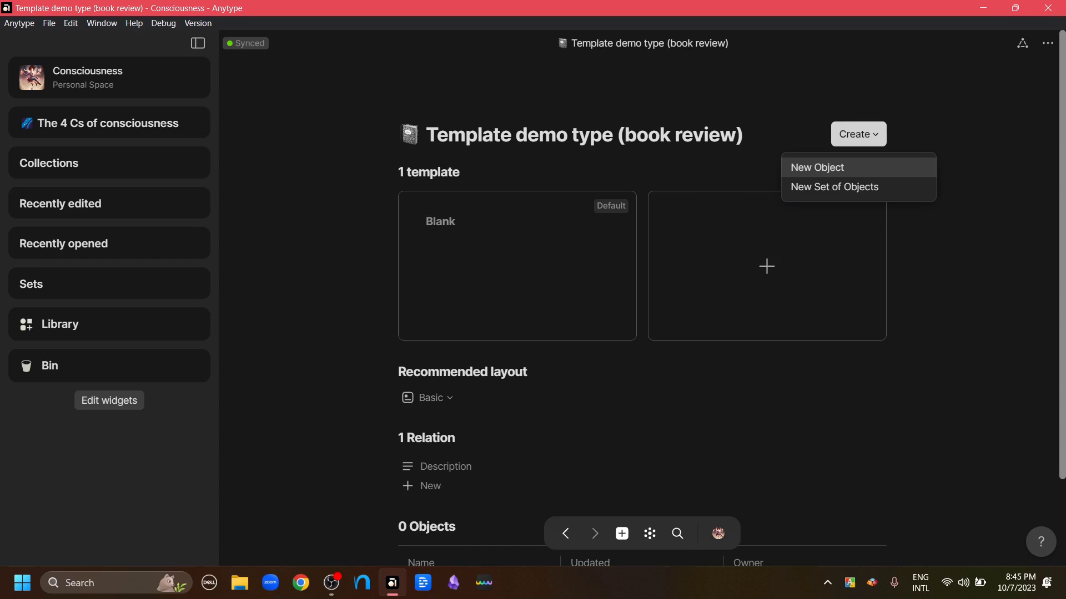
click(817, 167)
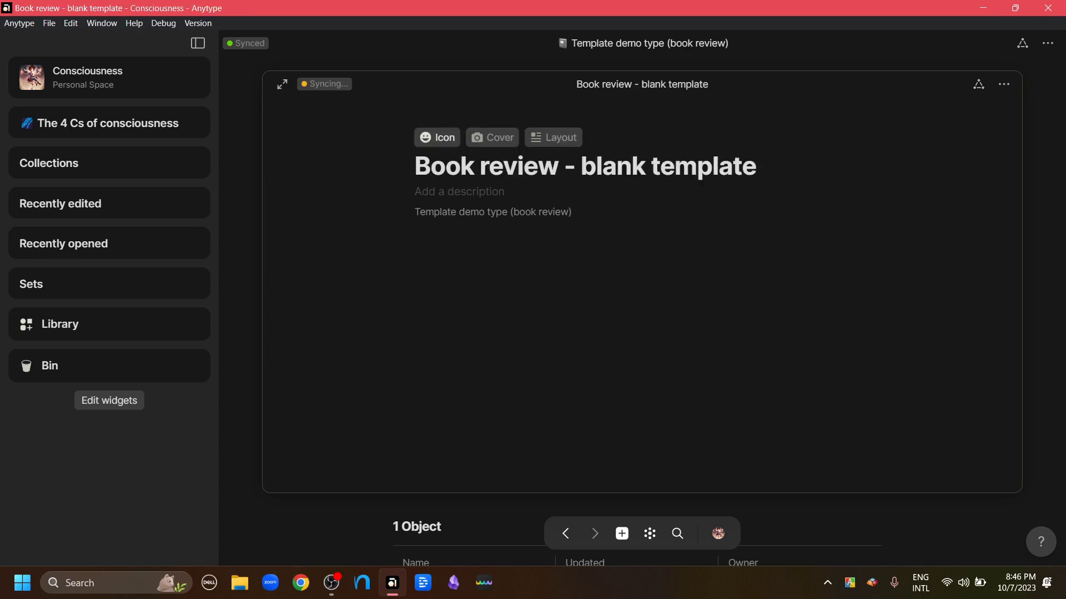
click(437, 138)
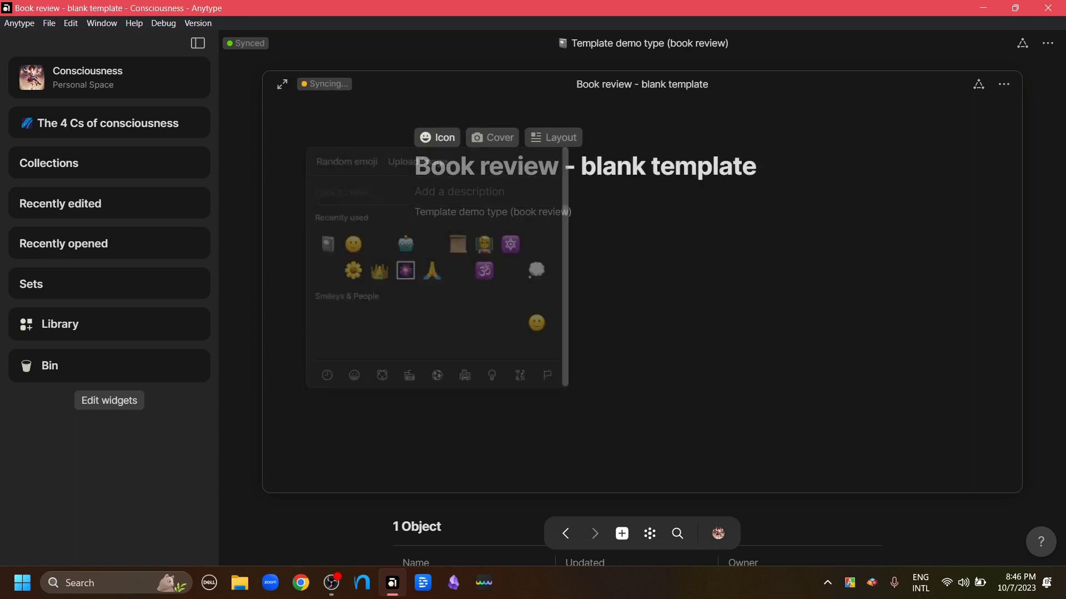
click(348, 250)
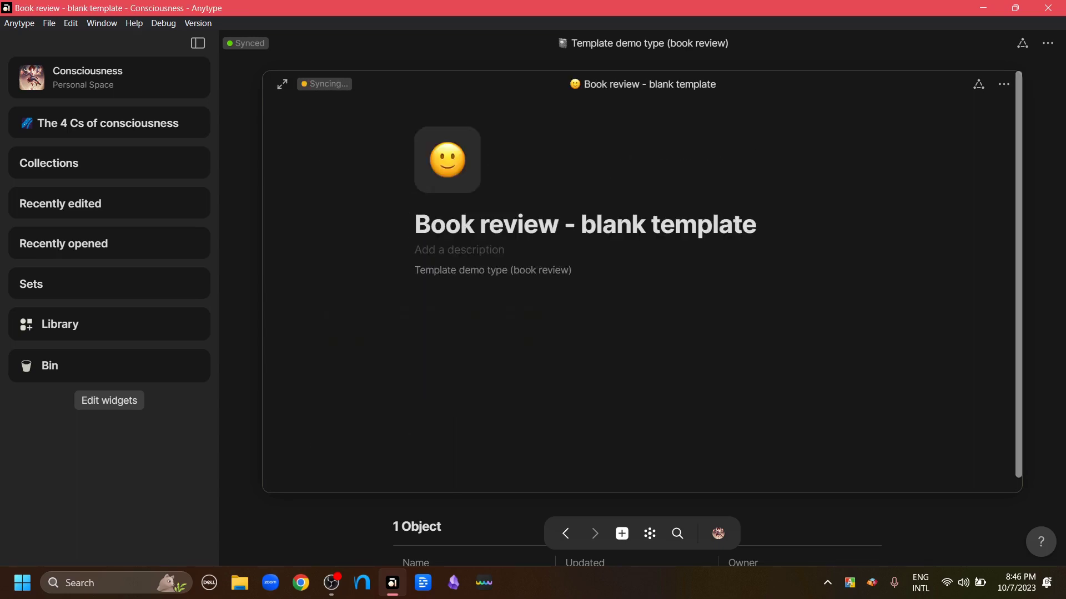
click(520, 160)
click(481, 243)
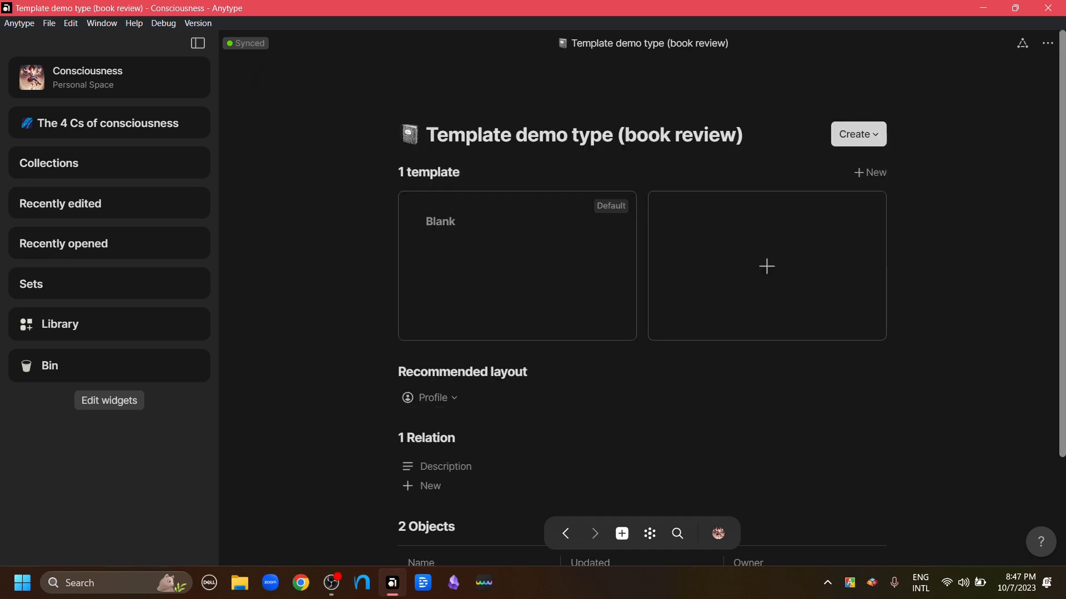
Step: Set the type's recommended layout to Action and create an object titled "template - action layout" with a blue-to-green gradient cover
click(438, 397)
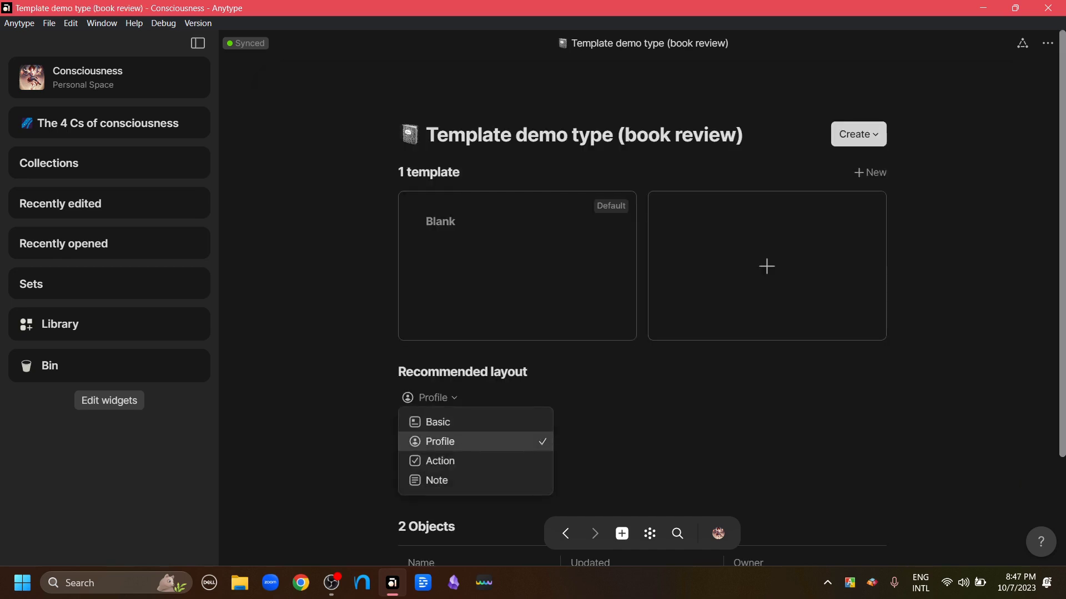
click(439, 459)
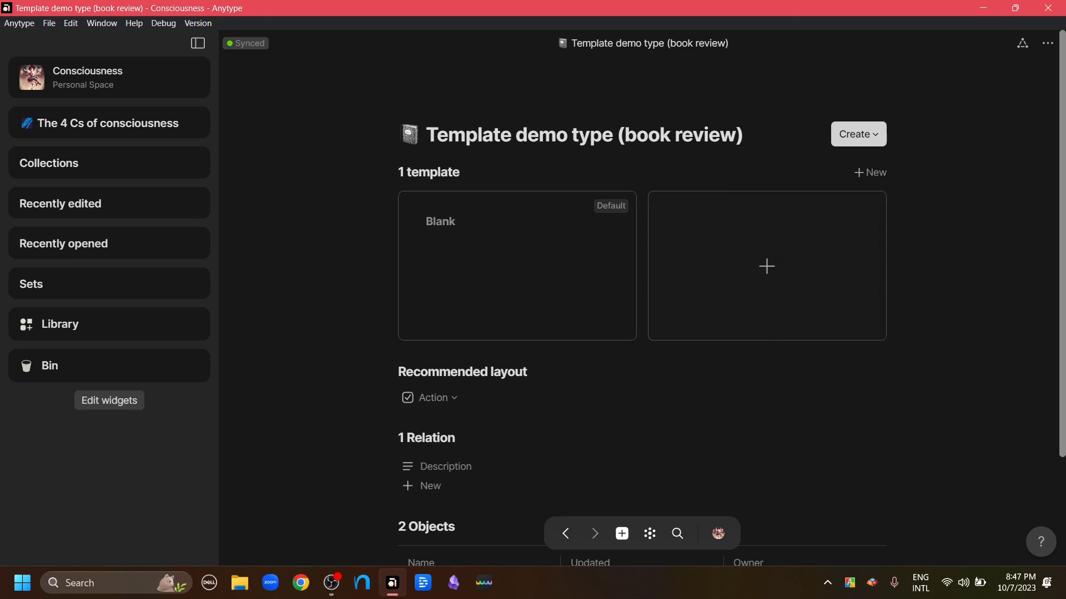
click(859, 134)
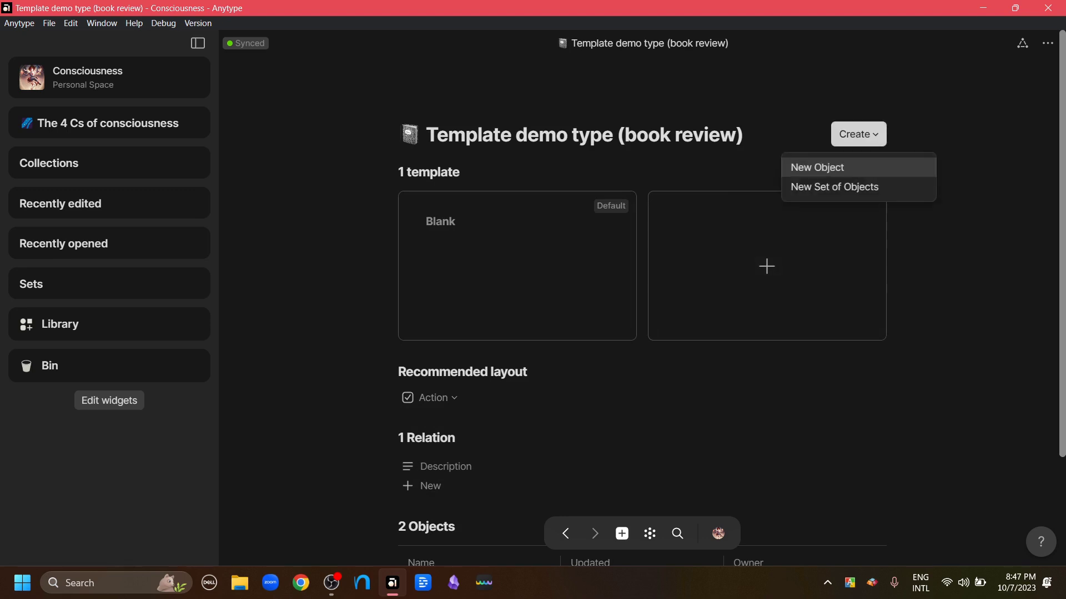
click(817, 167)
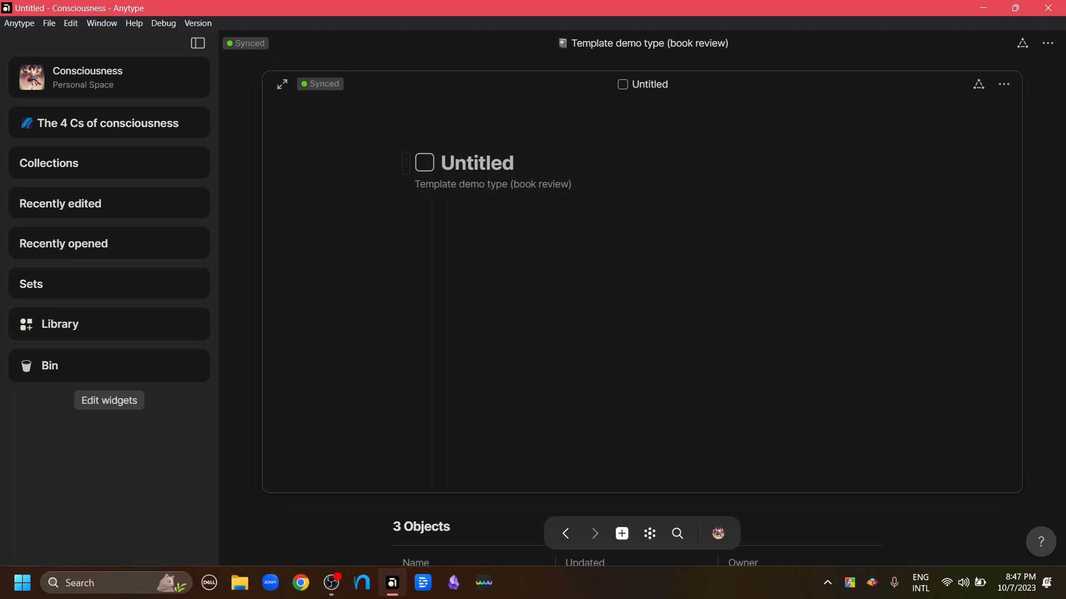
click(440, 137)
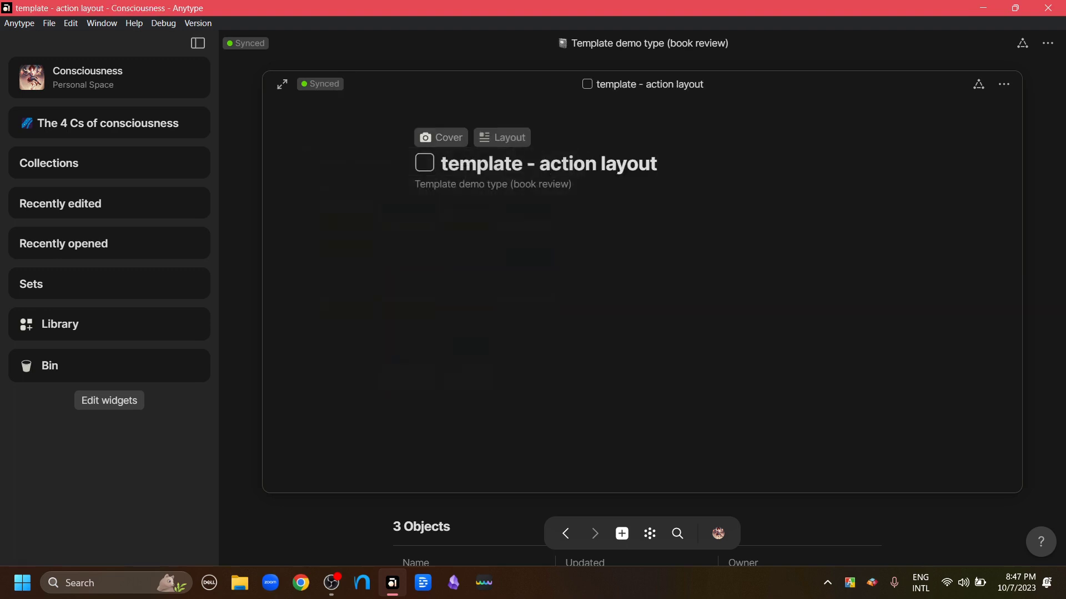
Step: Add checkbox items "task1" and "task 2" to the action layout object and mark the object itself as done
text(/check)
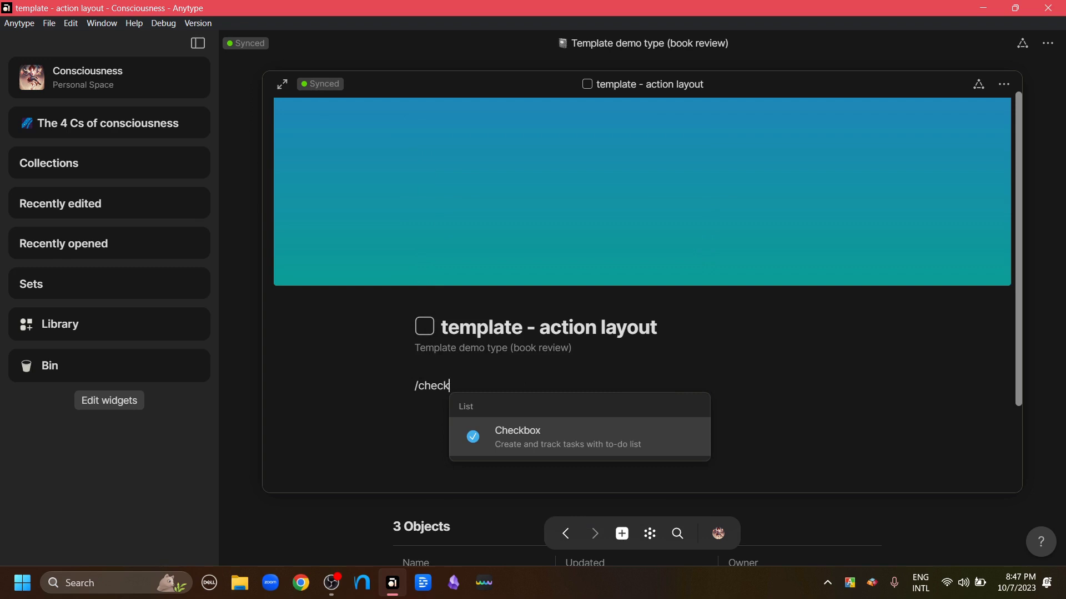
key(Return)
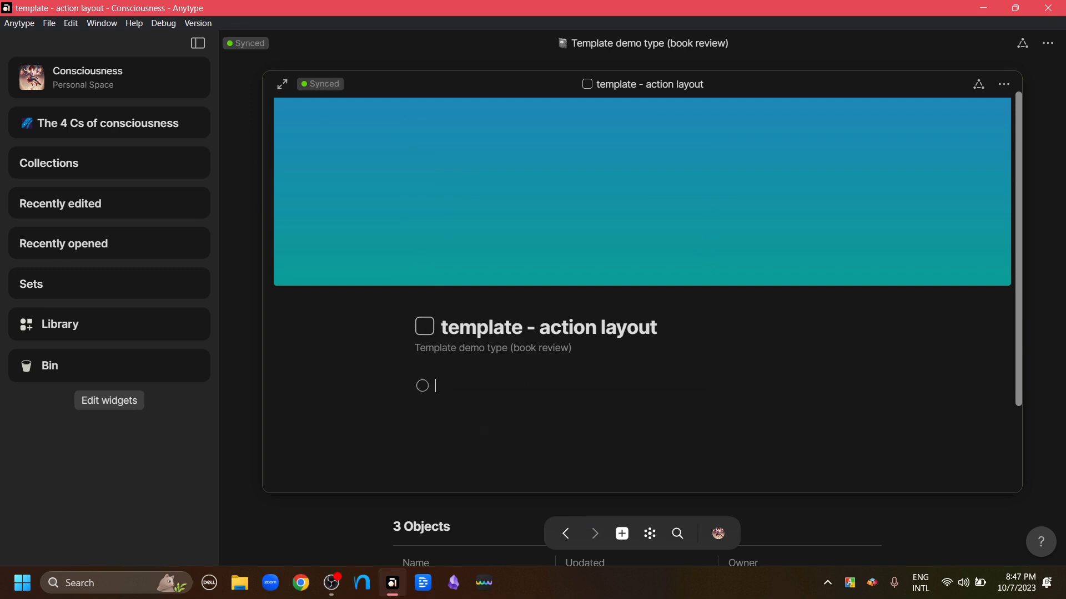
text(task1)
key(Return)
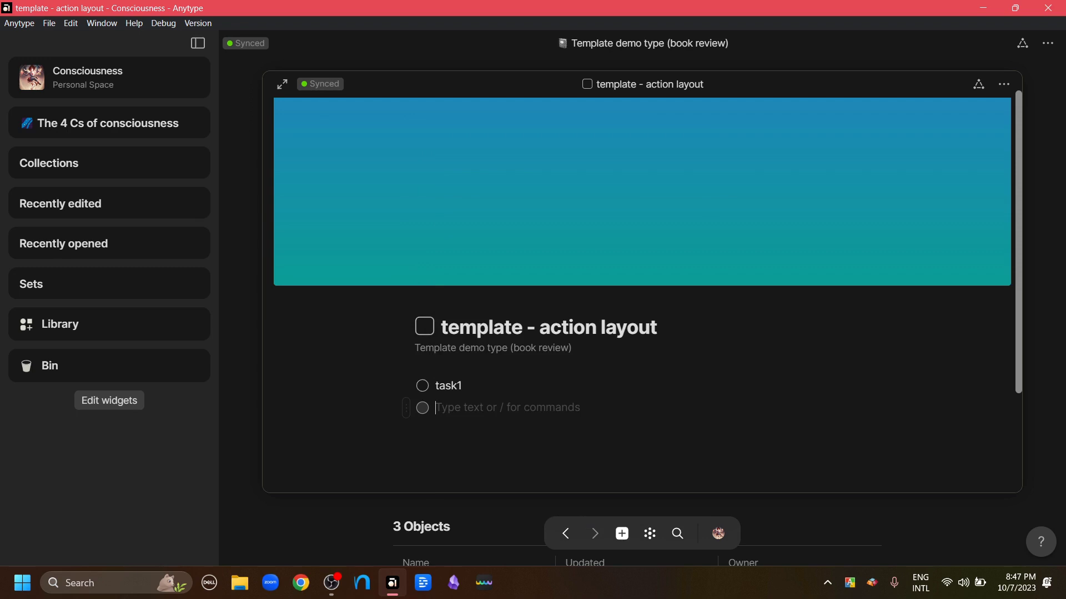
text(task 2)
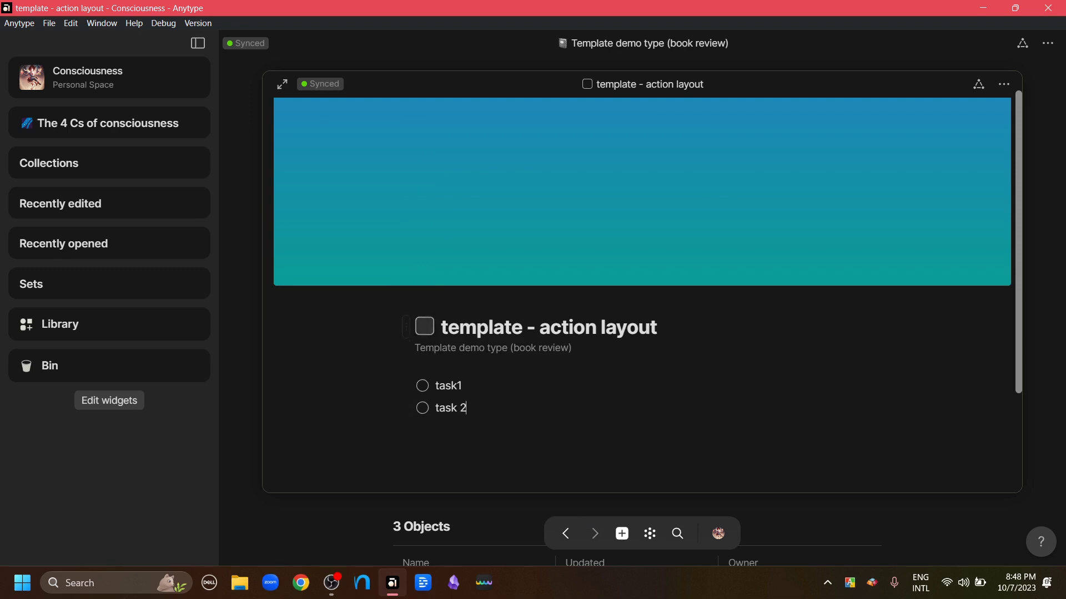
click(424, 327)
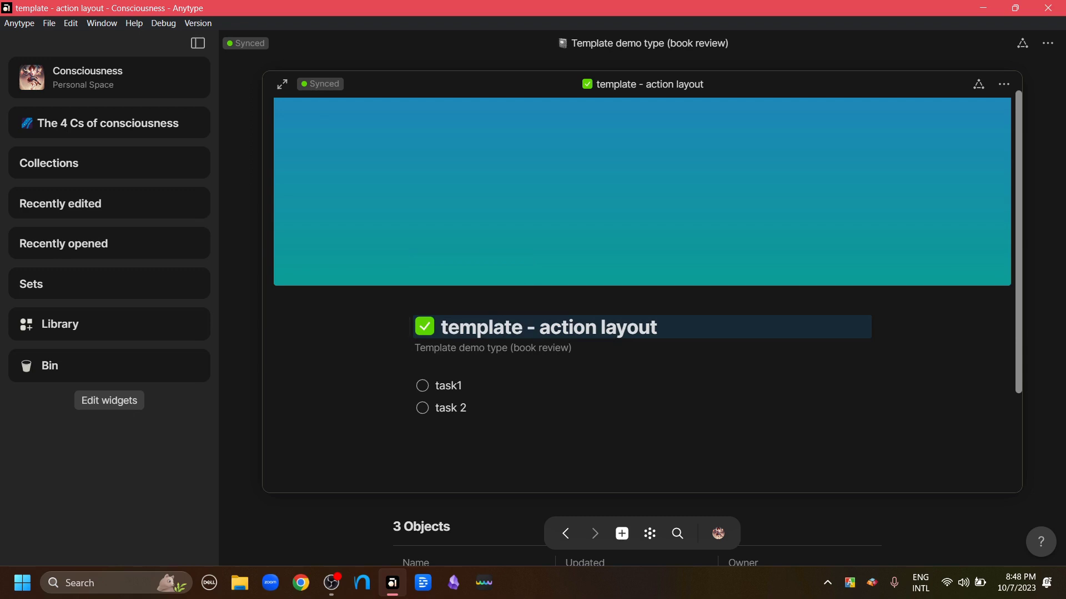
key(Escape)
Step: Set the type's recommended layout to Profile and create a new object of the type
click(429, 398)
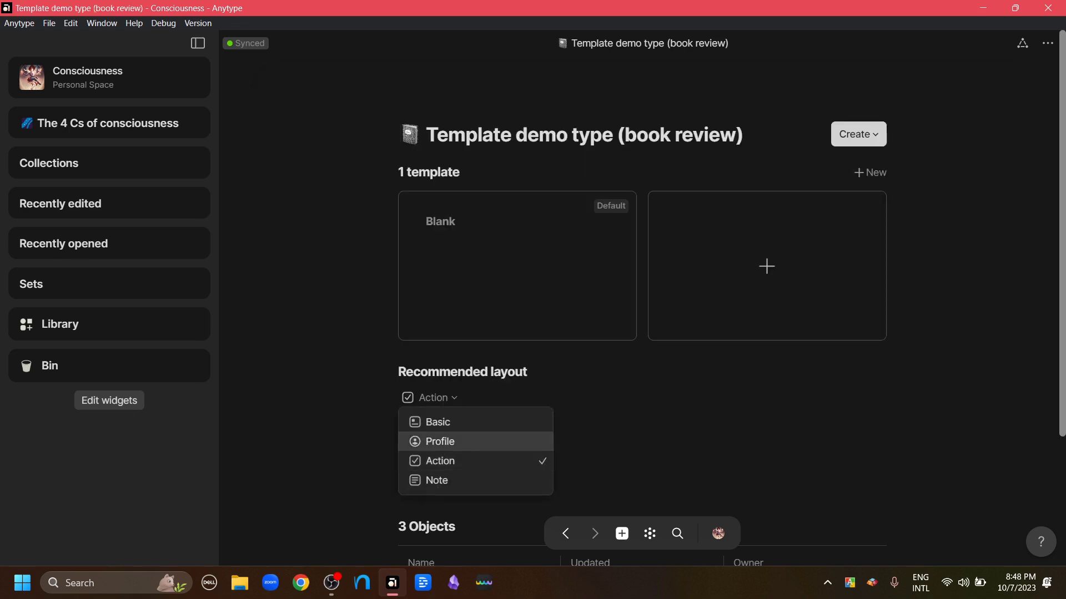
click(442, 441)
click(858, 134)
click(817, 168)
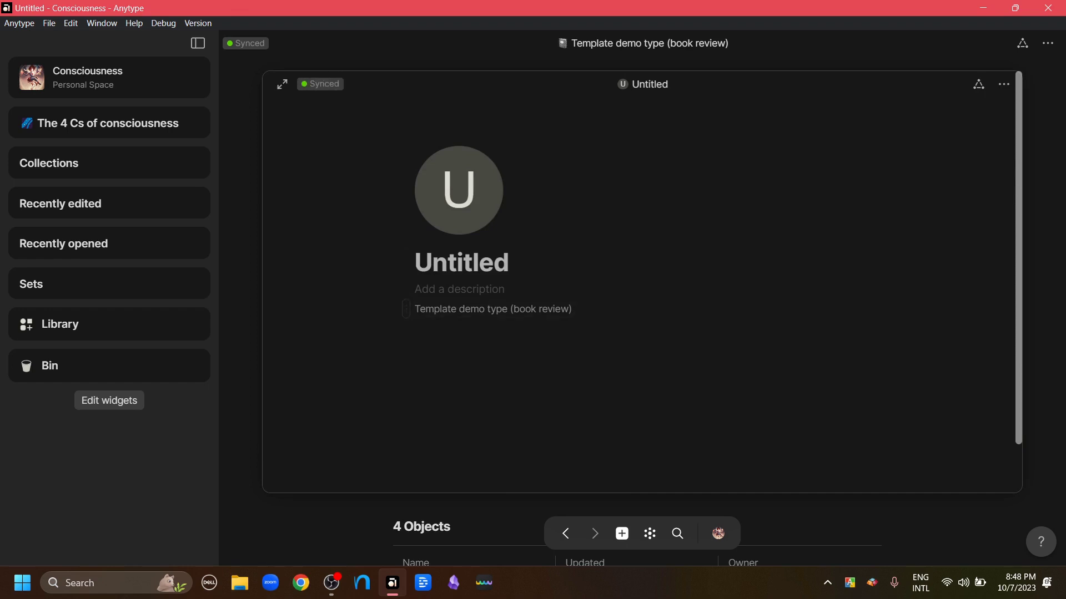
Step: Set the new profile object's picture to the image file Ardhanareshwara 1
click(458, 190)
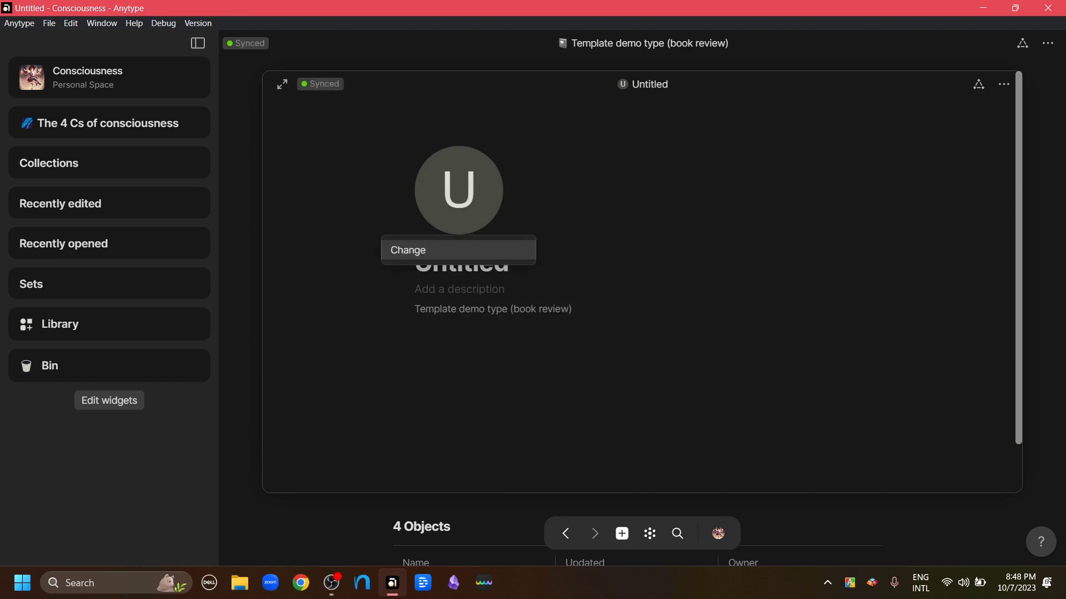
click(458, 249)
click(422, 150)
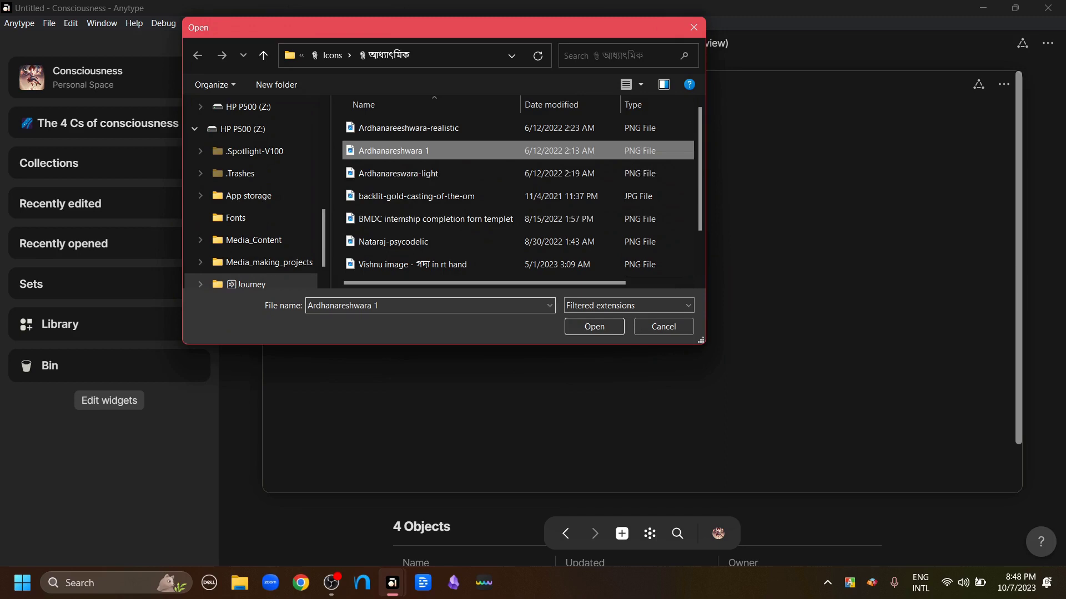
click(594, 326)
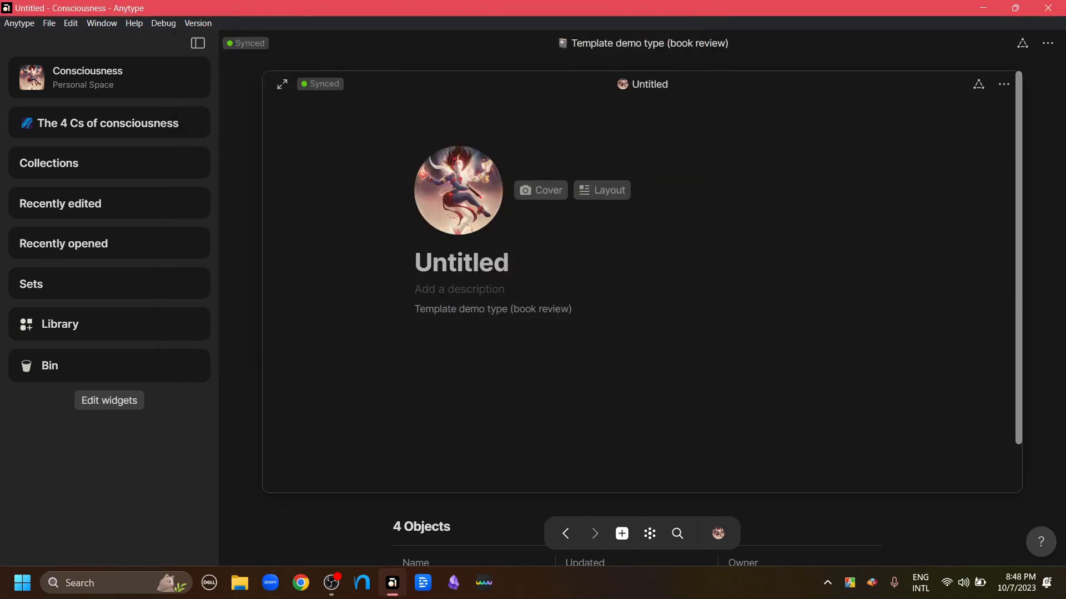
Step: Give the profile object a blue-to-pink gradient cover and title it "Template demo object - Profile layout - name of a person"
click(540, 190)
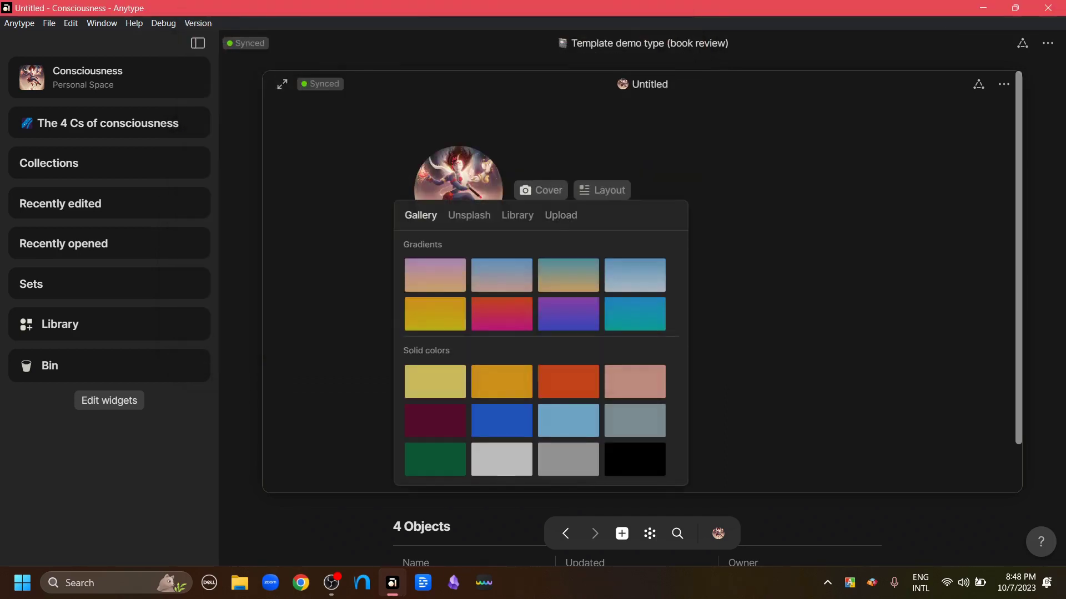
click(501, 274)
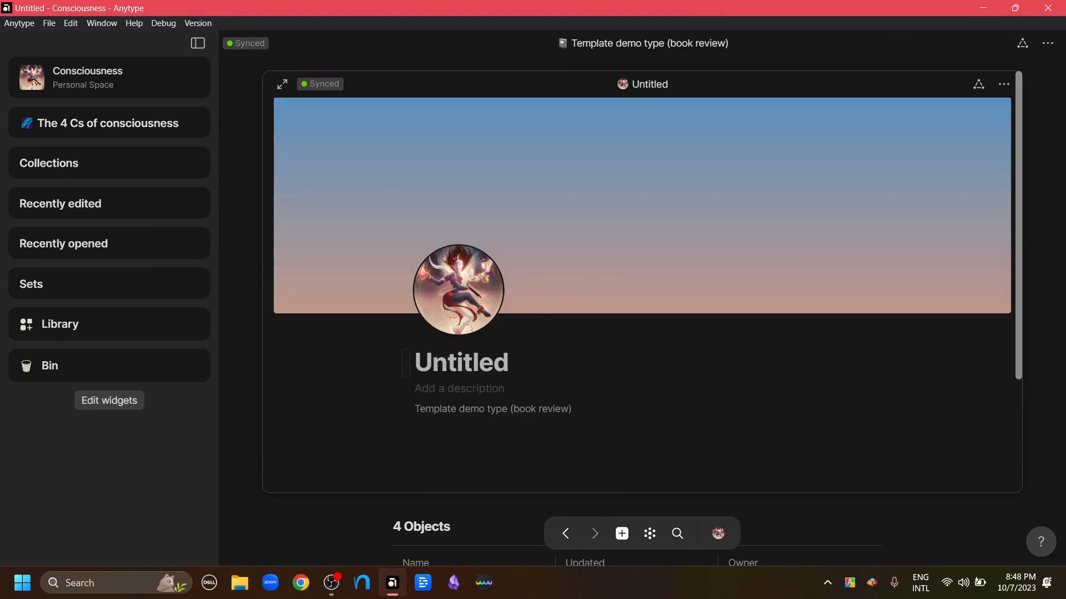
text(Template demo object - Profile layout - name of a person)
key(Return)
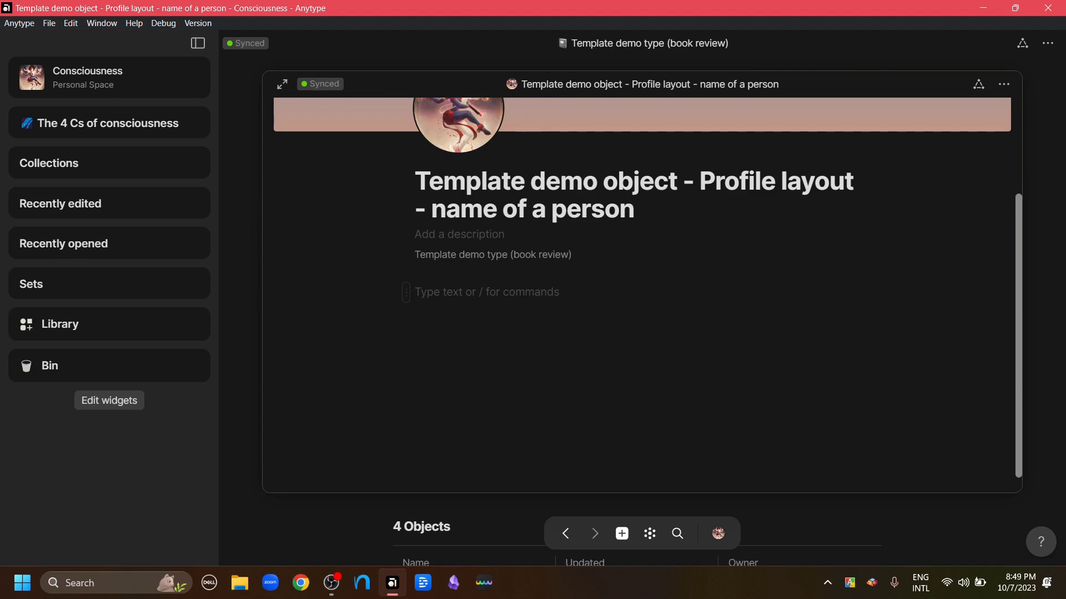
Step: Add the existing Birthday relation to the body of the profile object, leave its date empty and close the object
text(/)
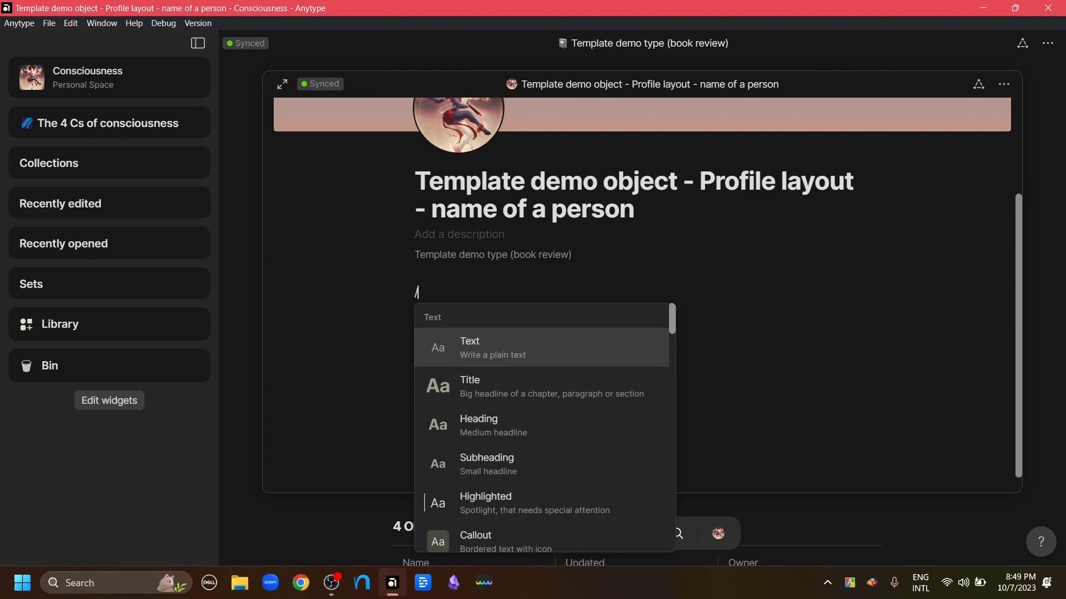
text(rela)
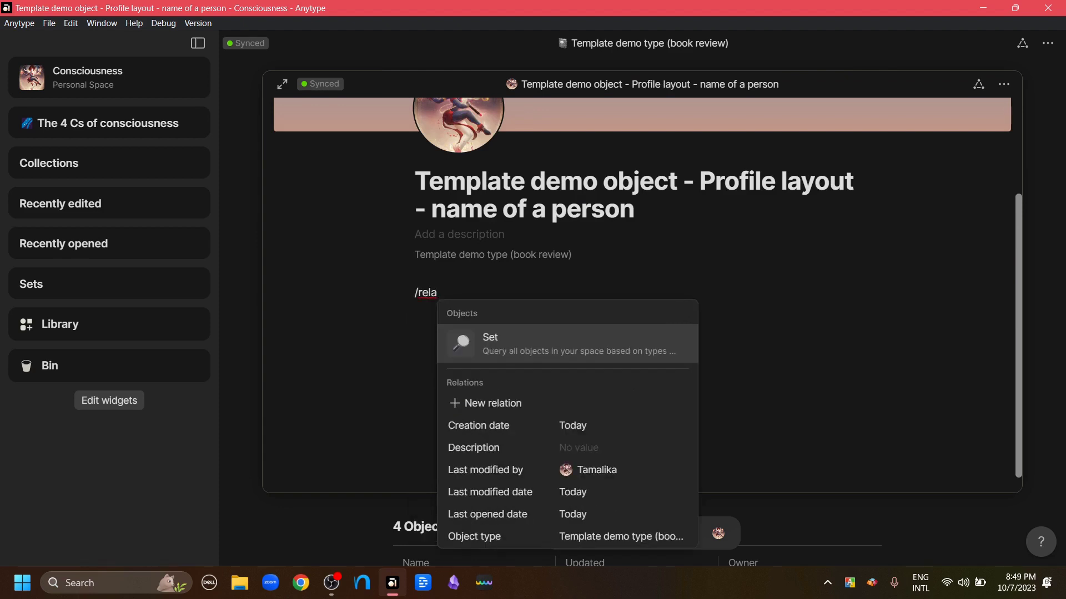
key(Down)
key(Return)
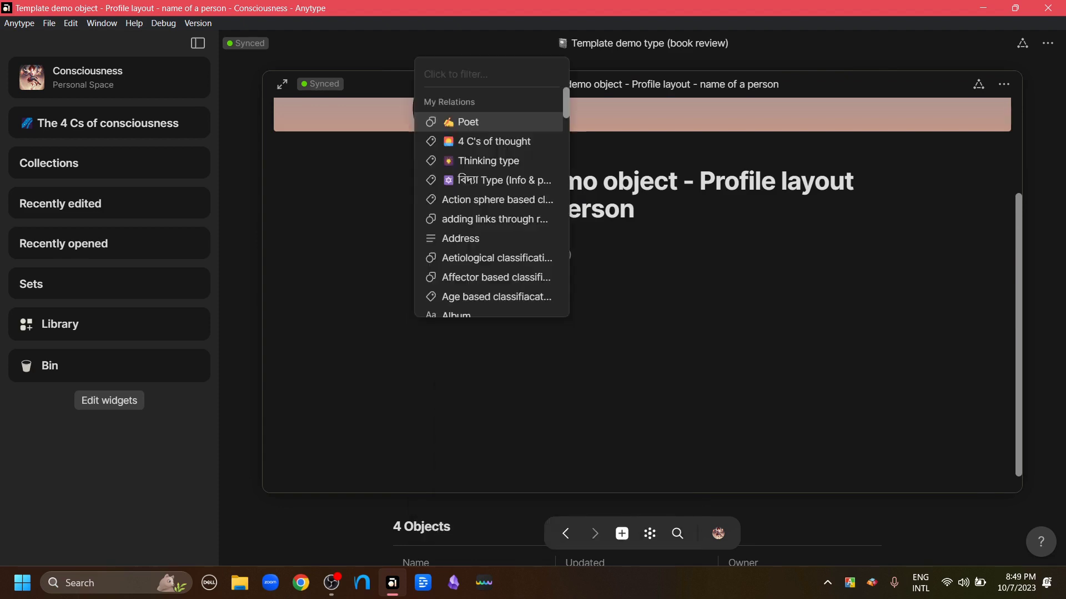
text(birthday)
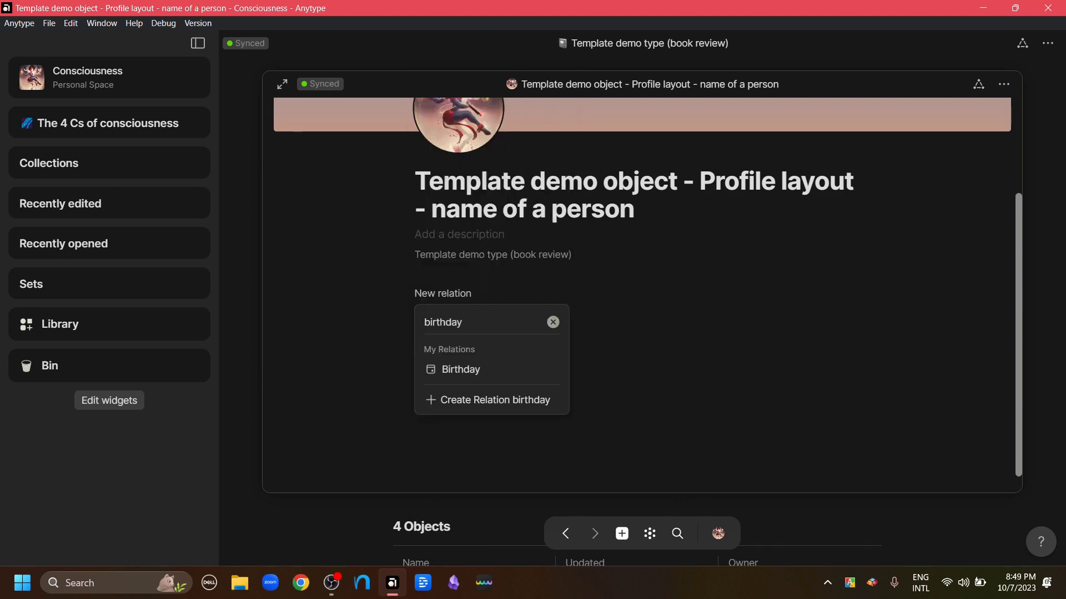
key(Return)
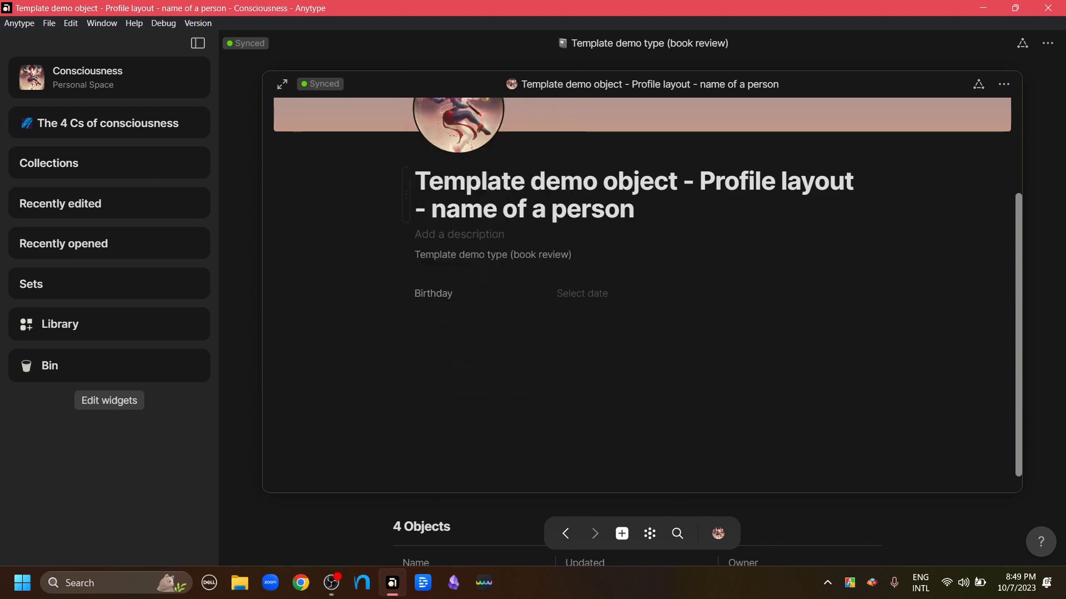
click(581, 293)
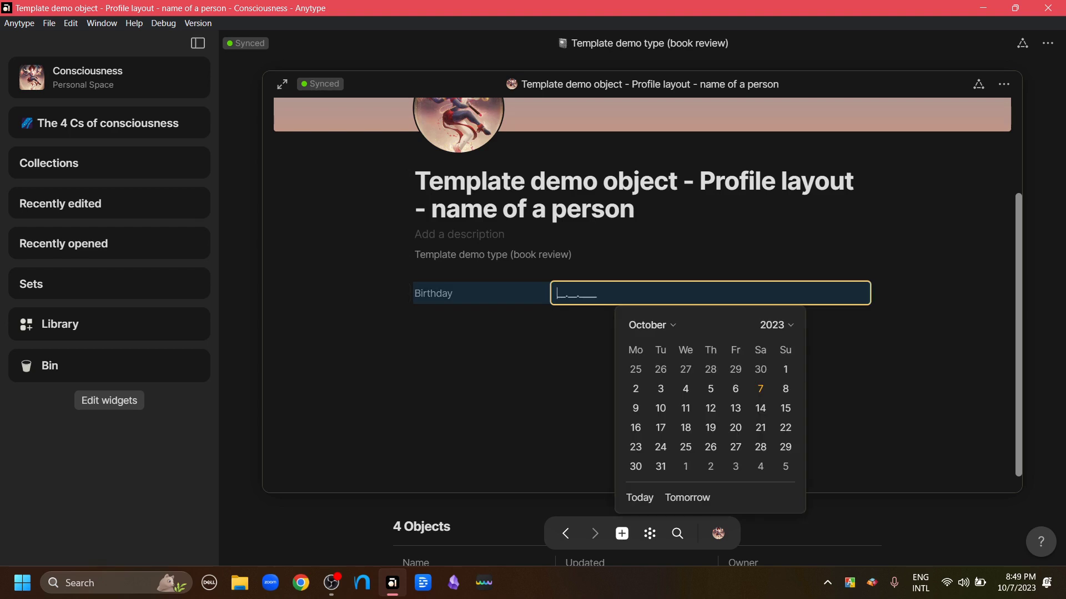
click(414, 316)
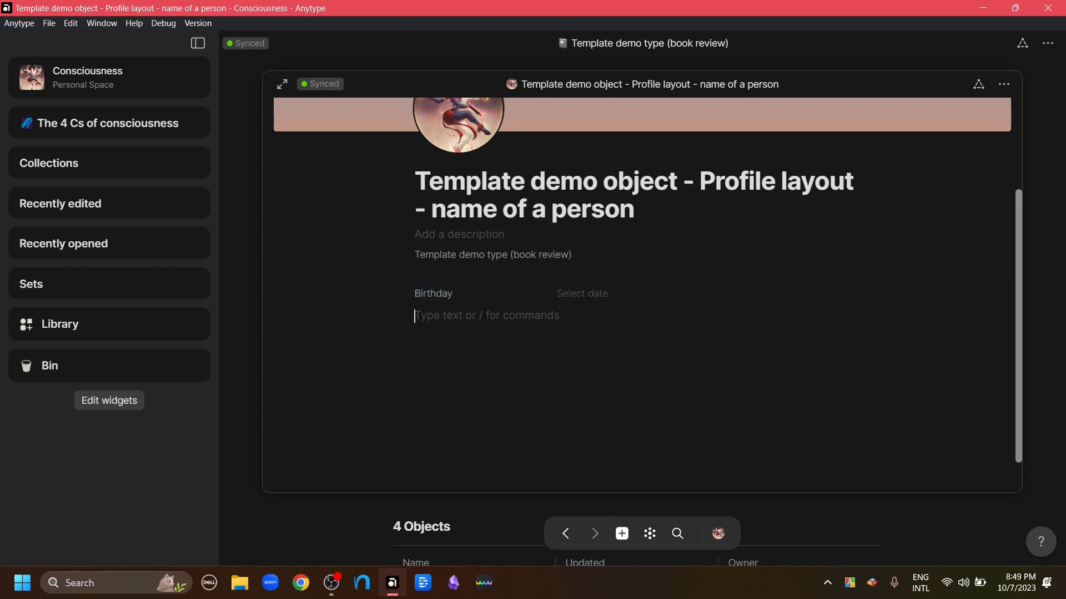
key(Escape)
Step: Set the type's recommended layout to Note and create an object containing the text "write anything in a hurry"
click(430, 398)
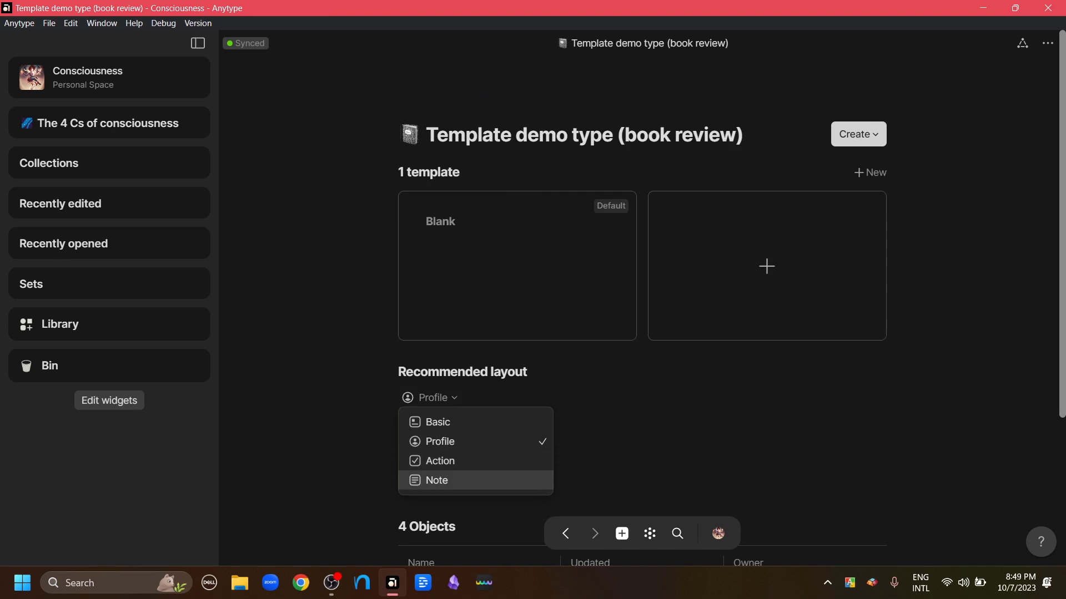
click(436, 480)
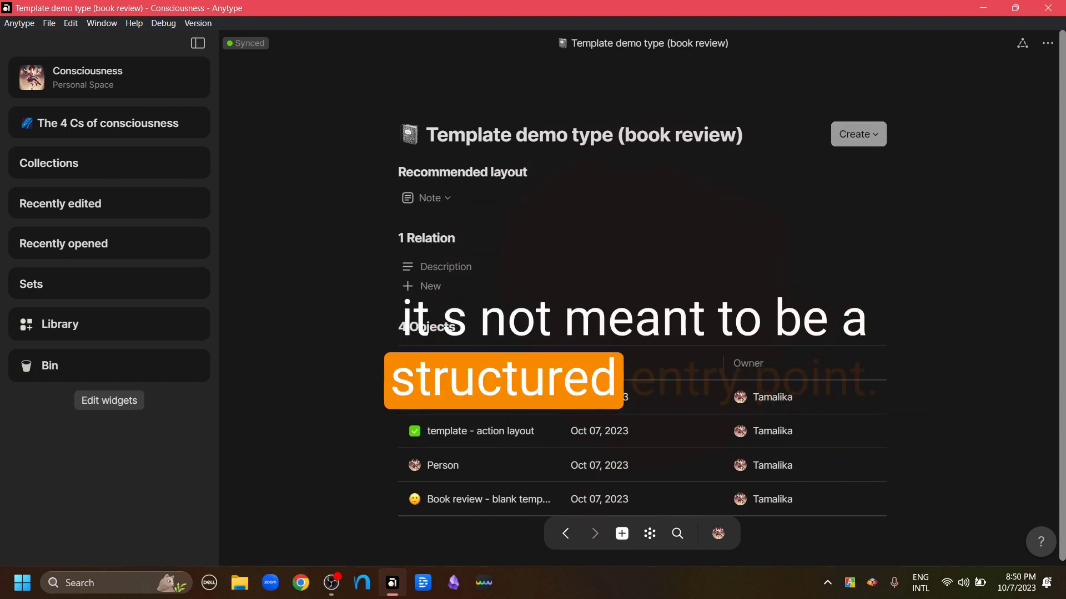
click(858, 133)
click(830, 167)
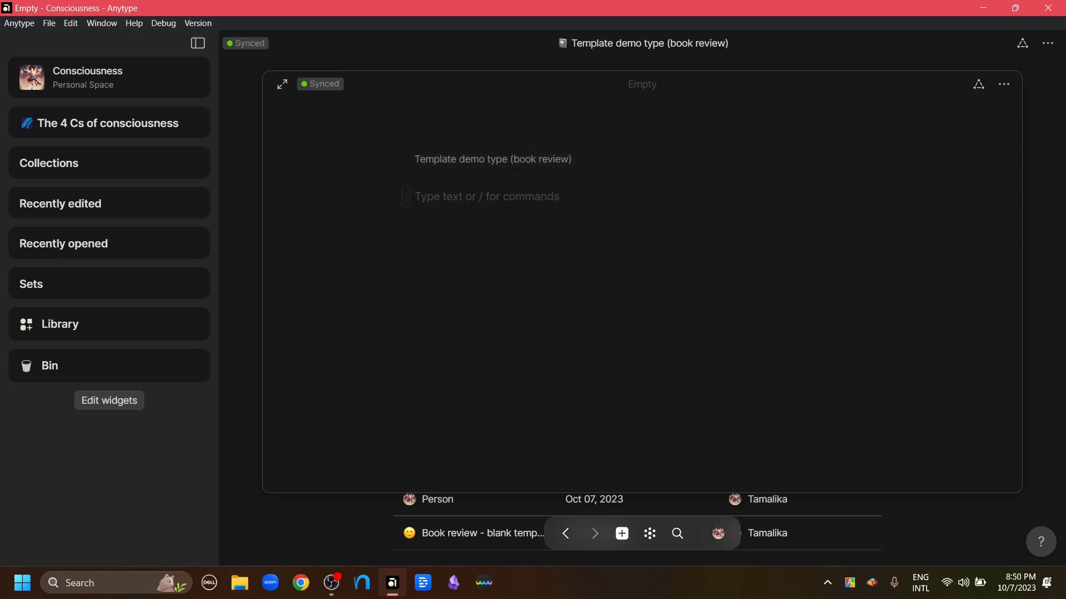
text(write anything in a hurry)
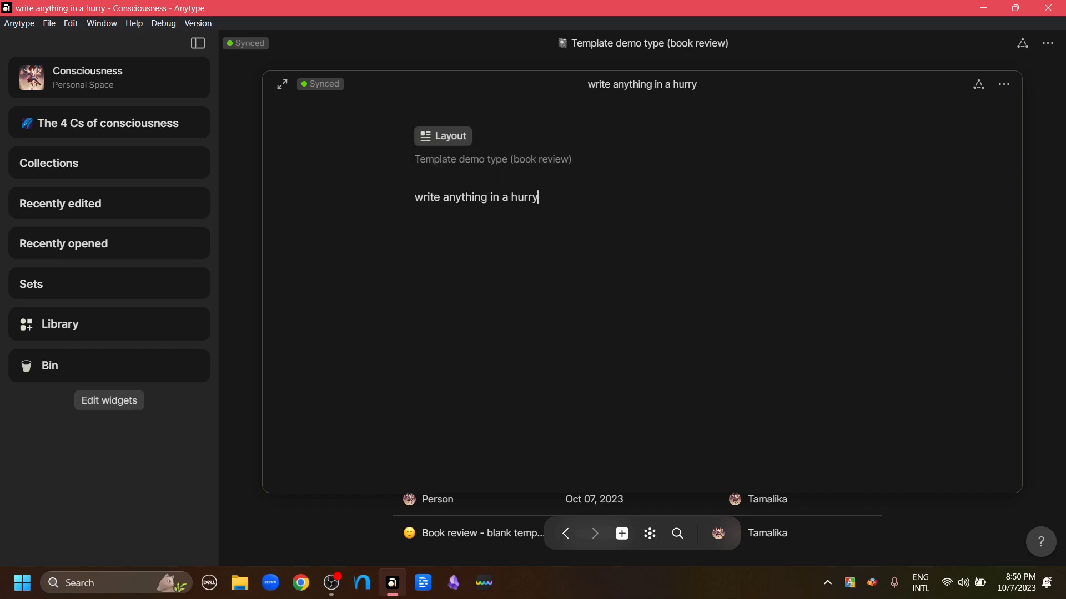
Step: Change the layout of the "write anything in a hurry" object to Basic and return to the type page
click(443, 135)
key(Return)
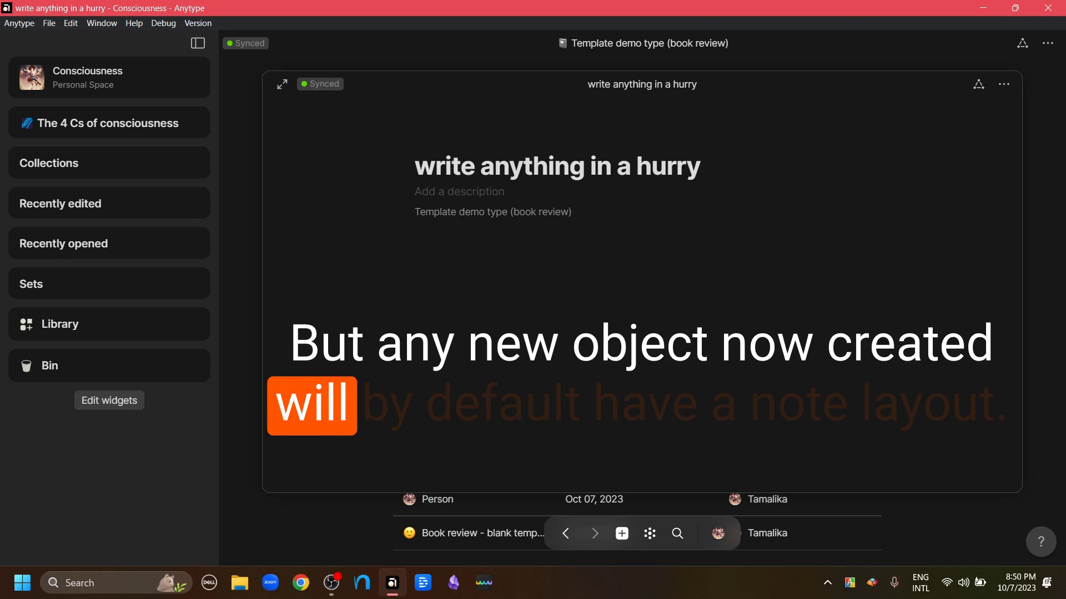
key(Escape)
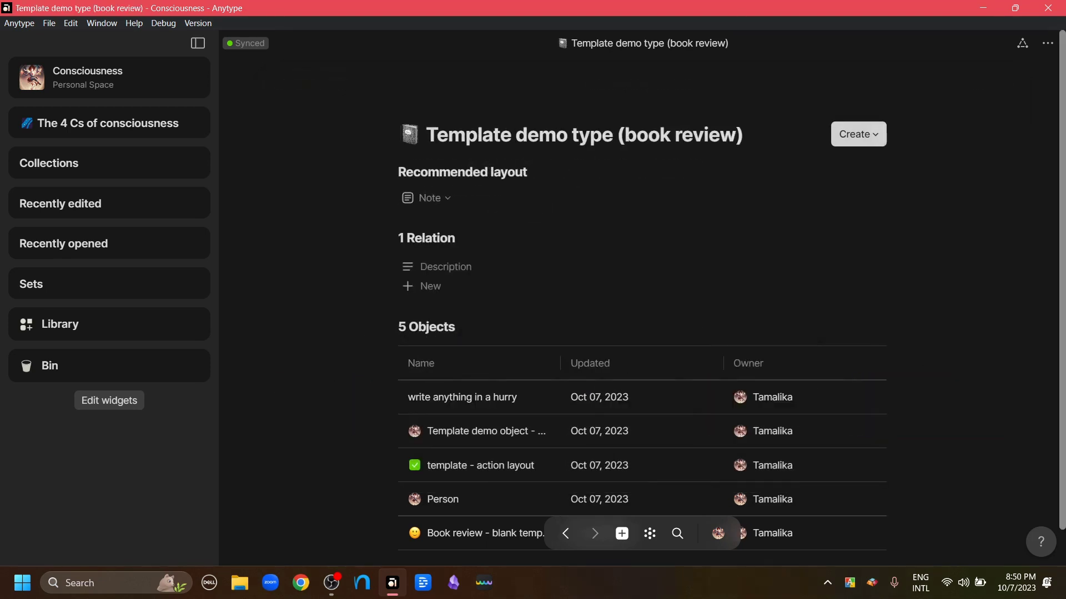
Step: Set the type's recommended layout to Basic
click(426, 198)
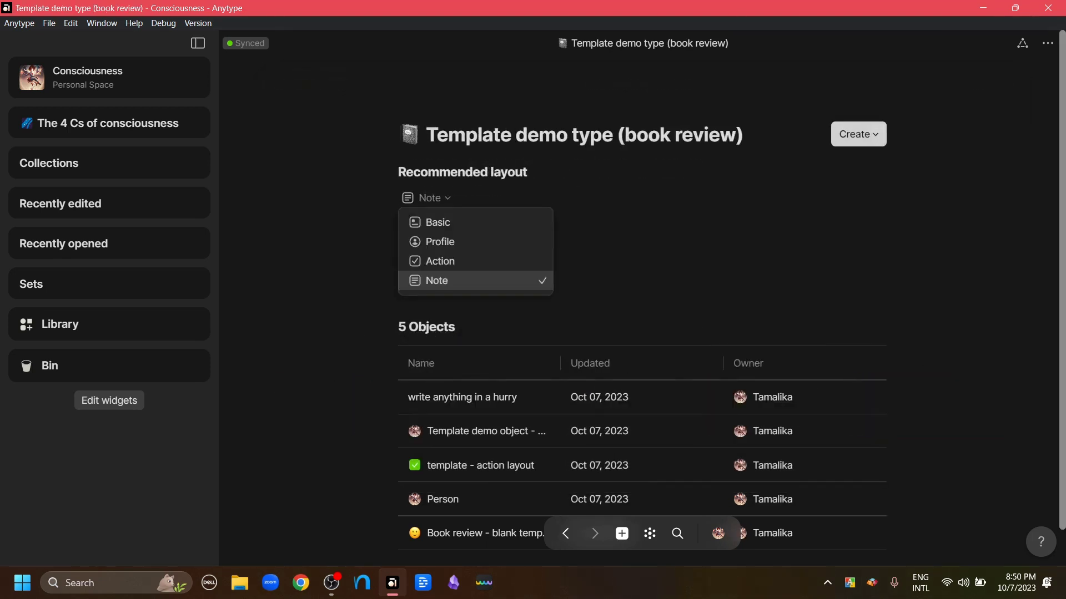
click(437, 221)
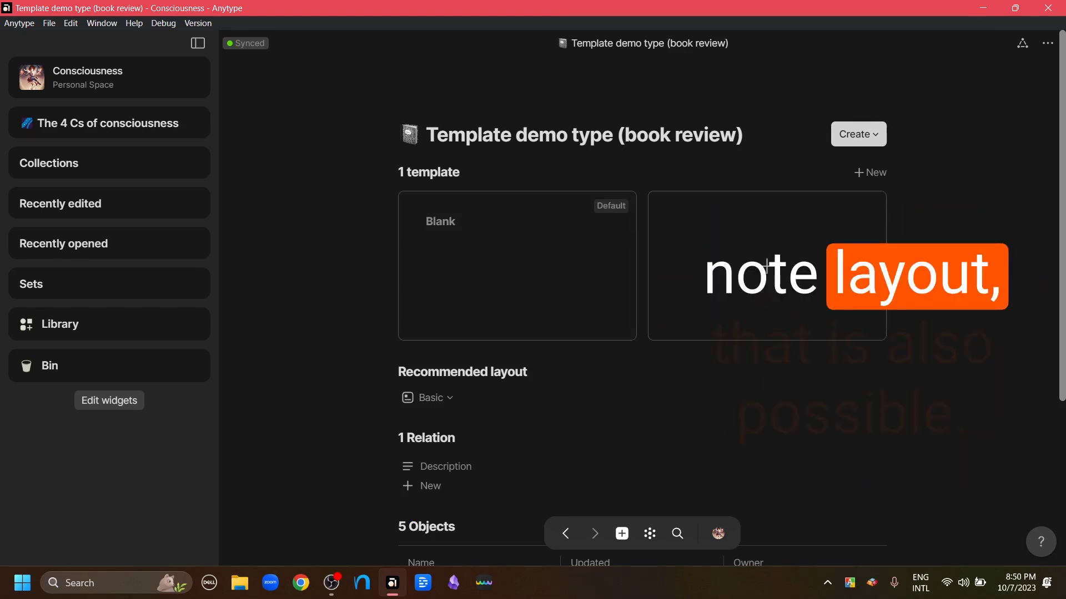
Step: Try the Action and Profile recommended layouts for the type and return to Basic
click(427, 398)
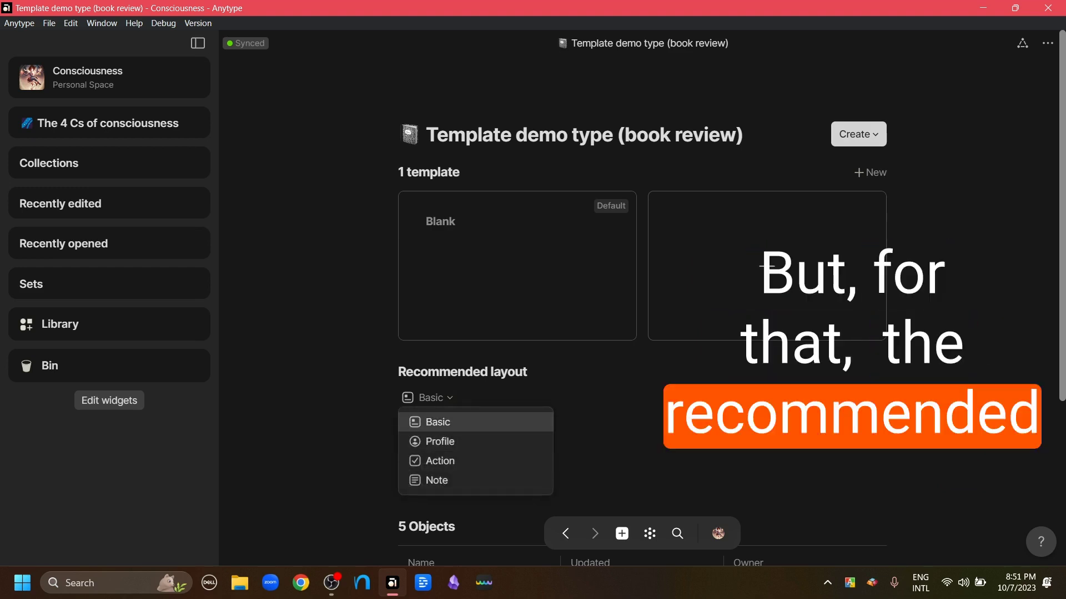
key(Down)
key(Down)
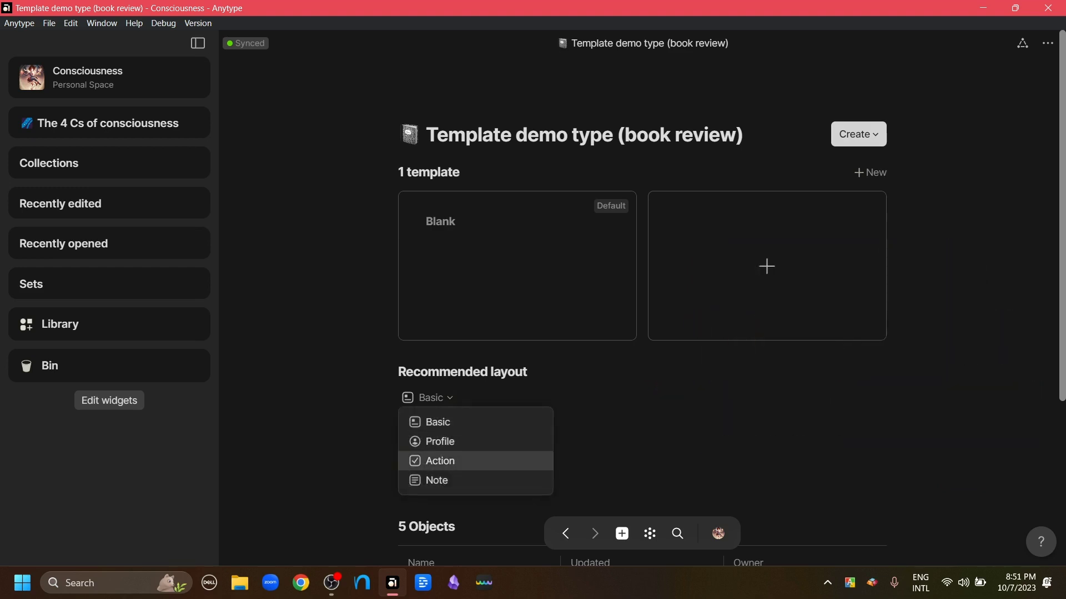
key(Return)
key(Return)
key(Down)
key(Return)
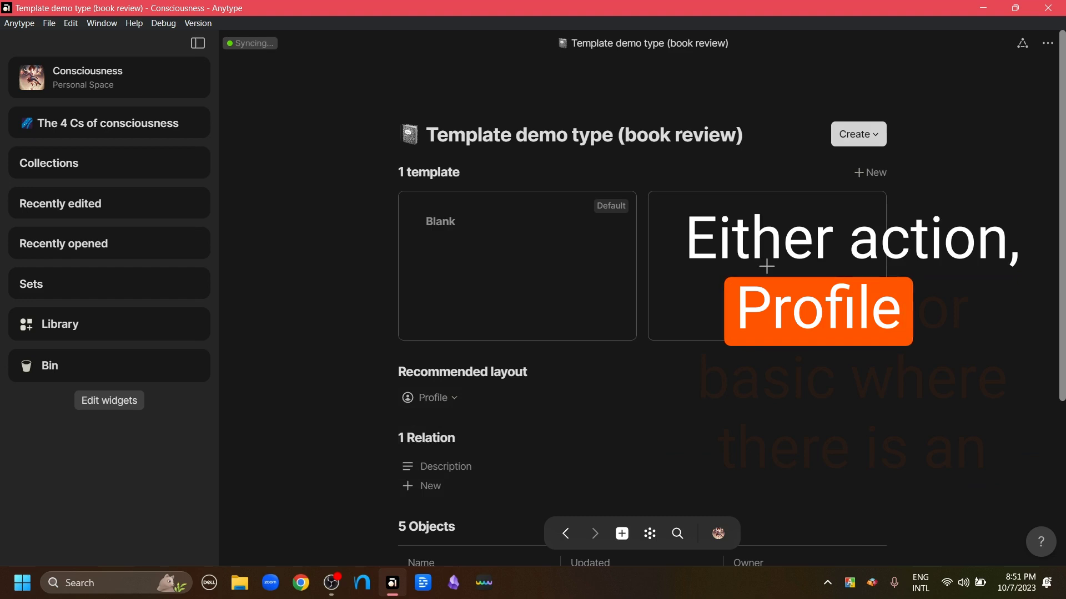
key(Return)
key(Return)
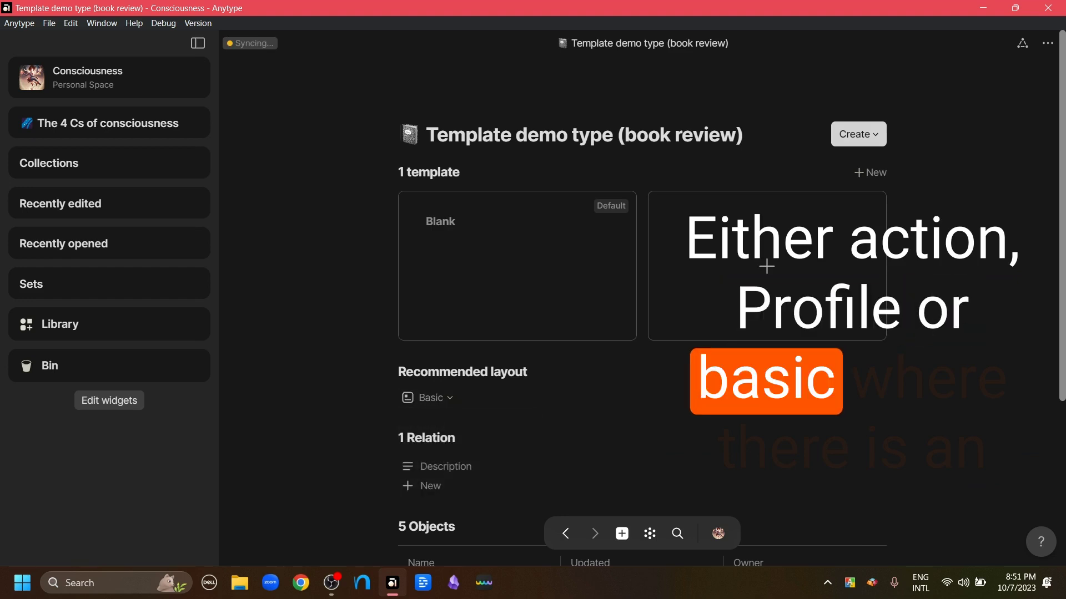
key(Return)
key(Down)
key(Up)
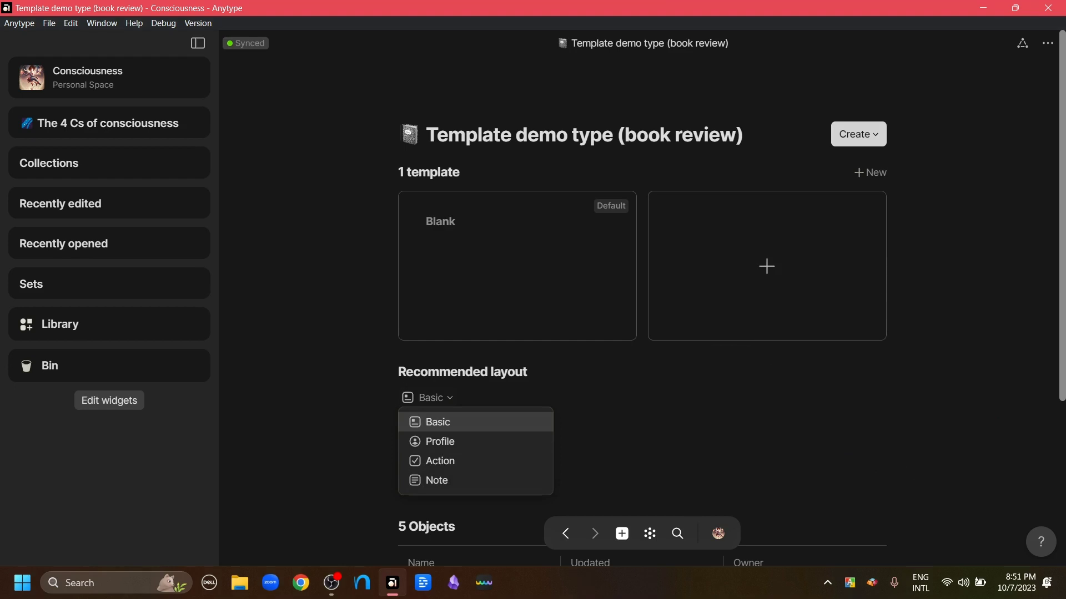
key(Escape)
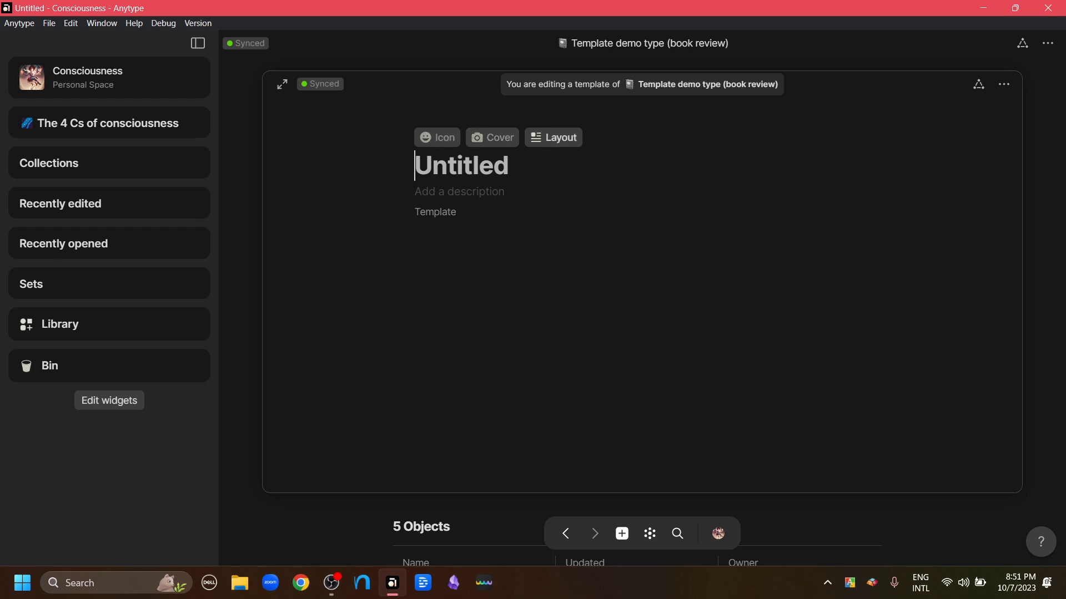
Step: Set the new template's layout to Note, enter the text "Now there is a template with the note layout" and close it
click(553, 137)
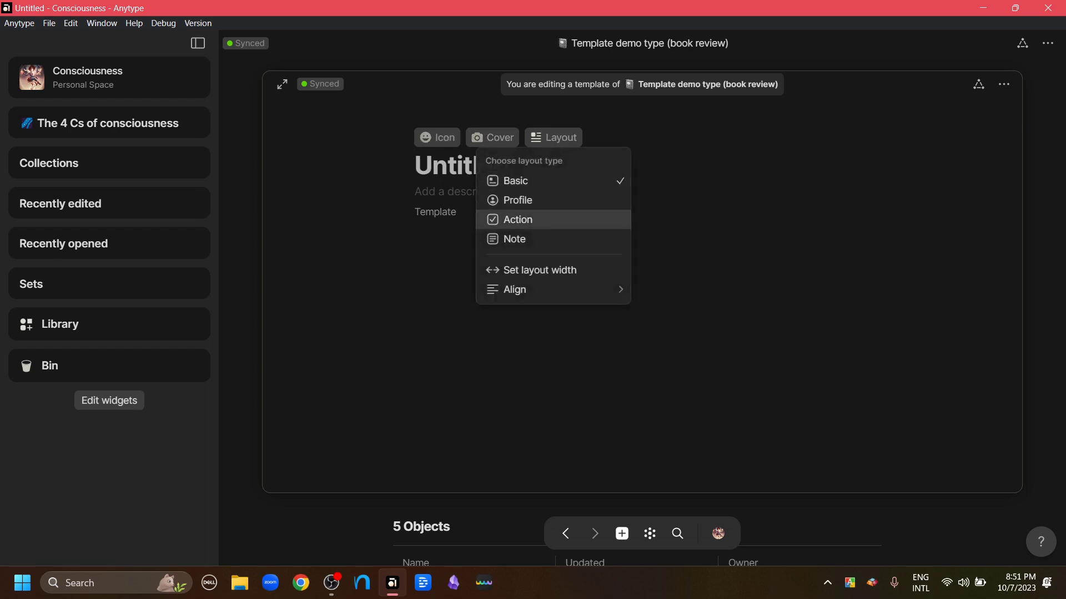
click(514, 239)
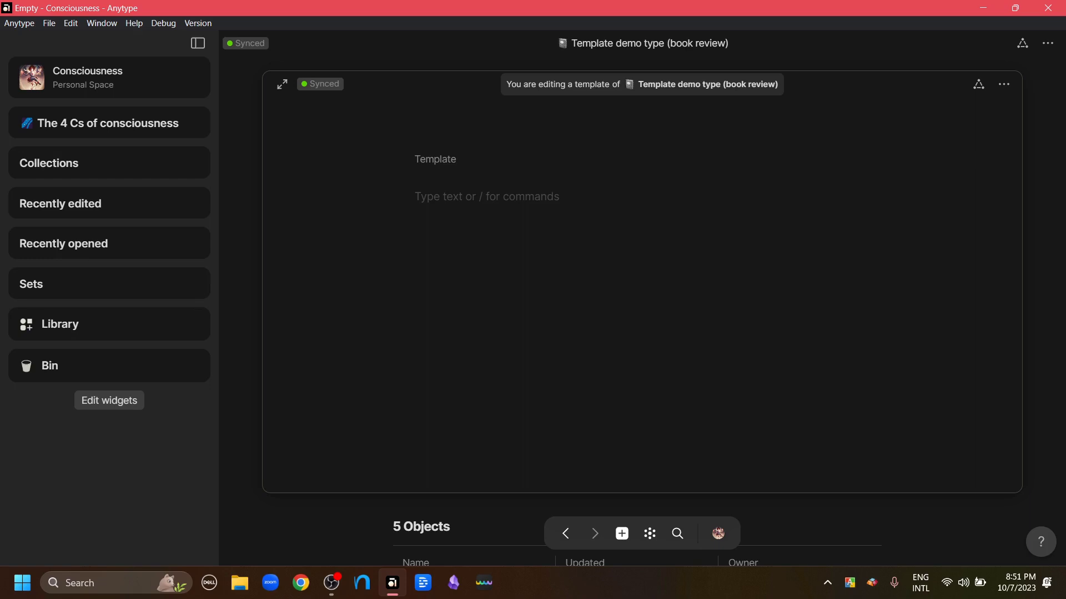
text(Now there is a template with the note layout)
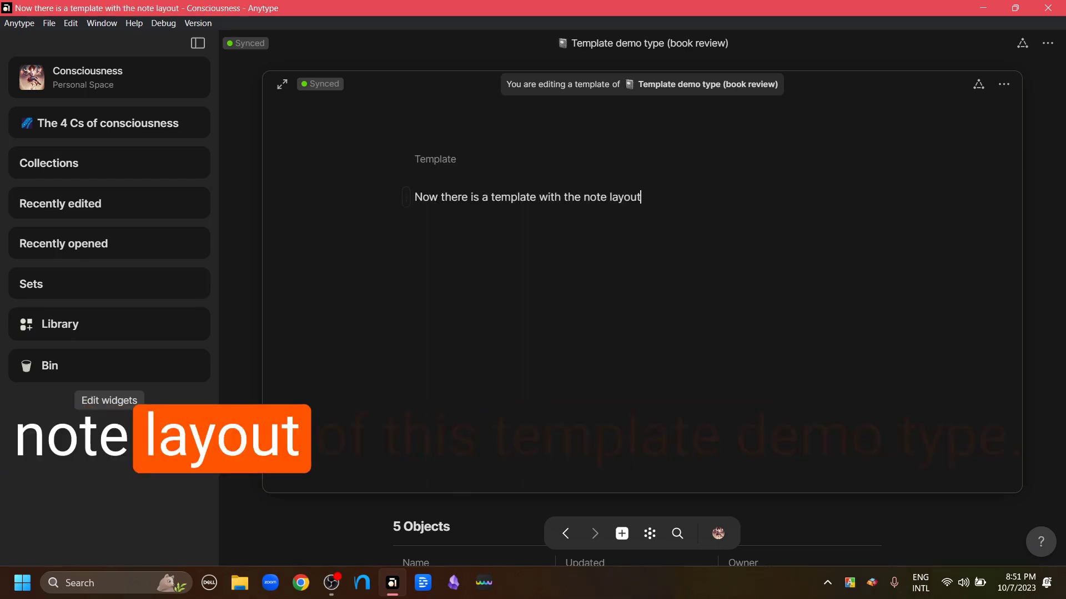
key(Escape)
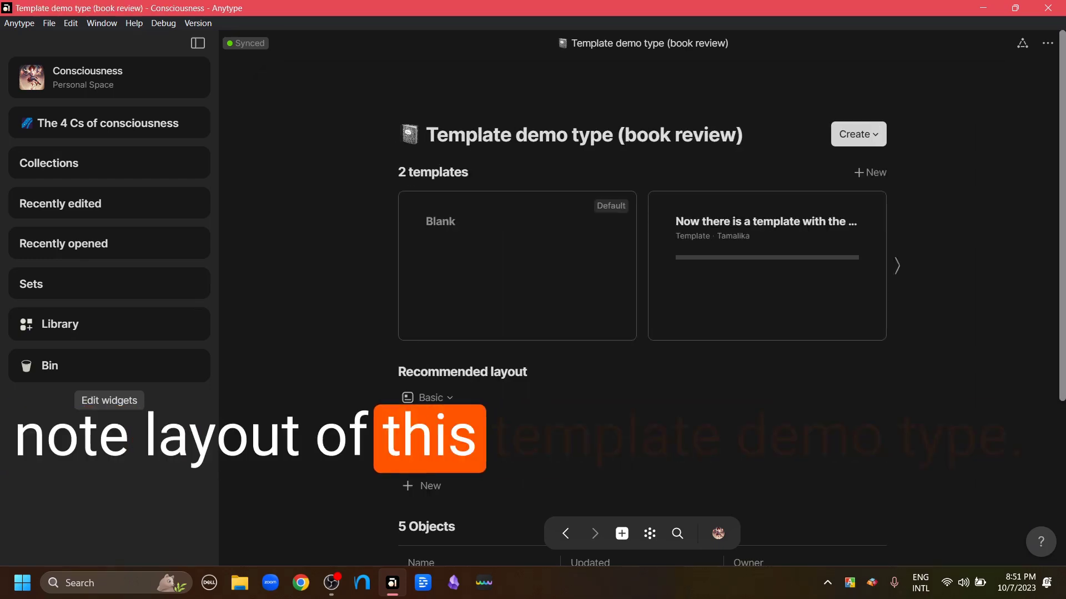
Step: Create an object from the note layout template of the book review type and close it
scroll(642, 333, down, 4)
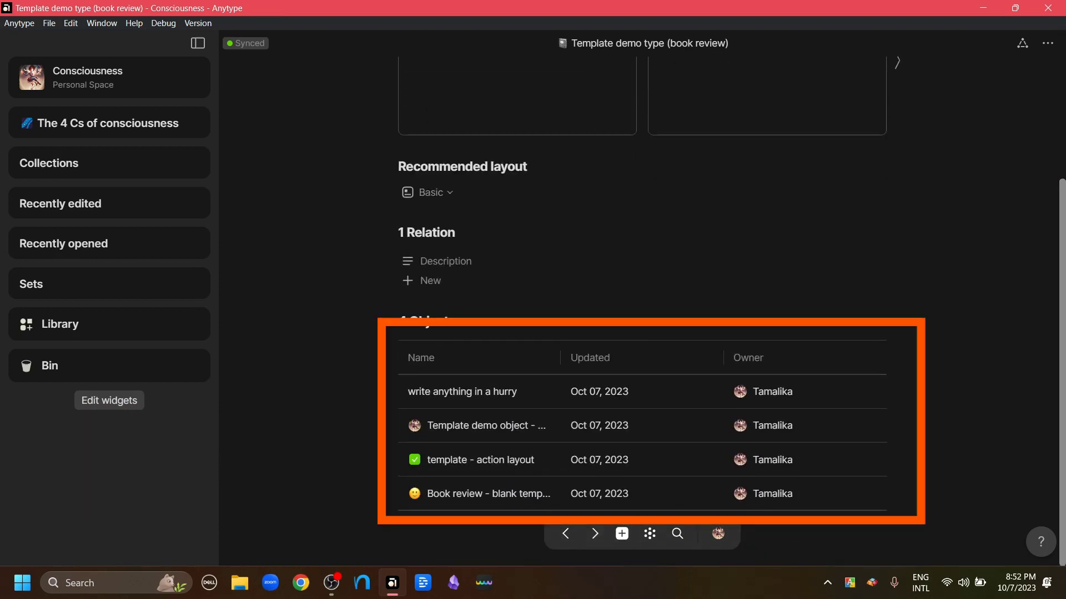
scroll(642, 333, up, 4)
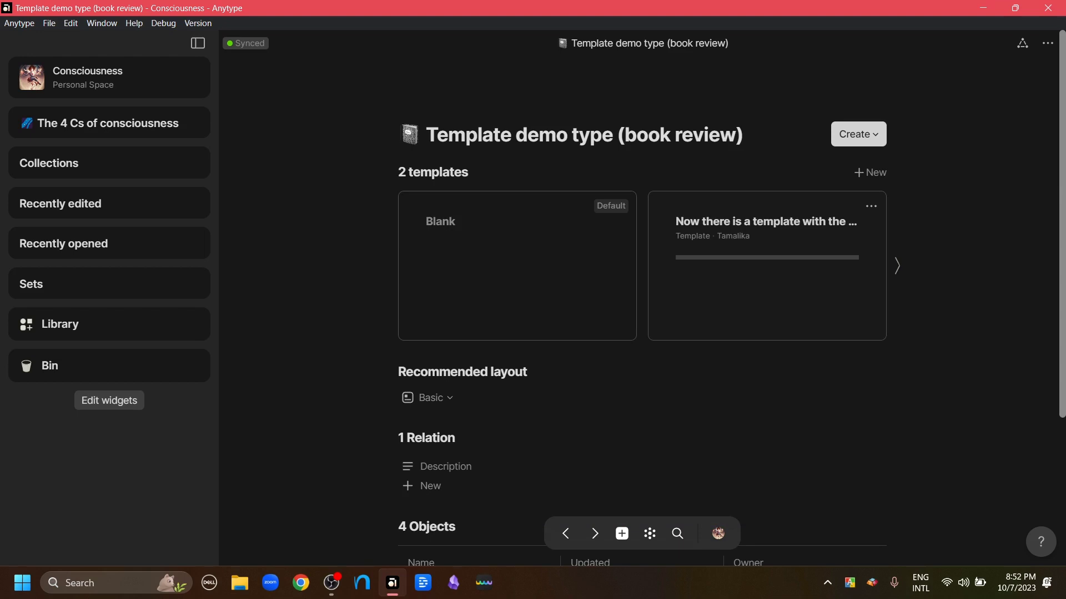
click(766, 265)
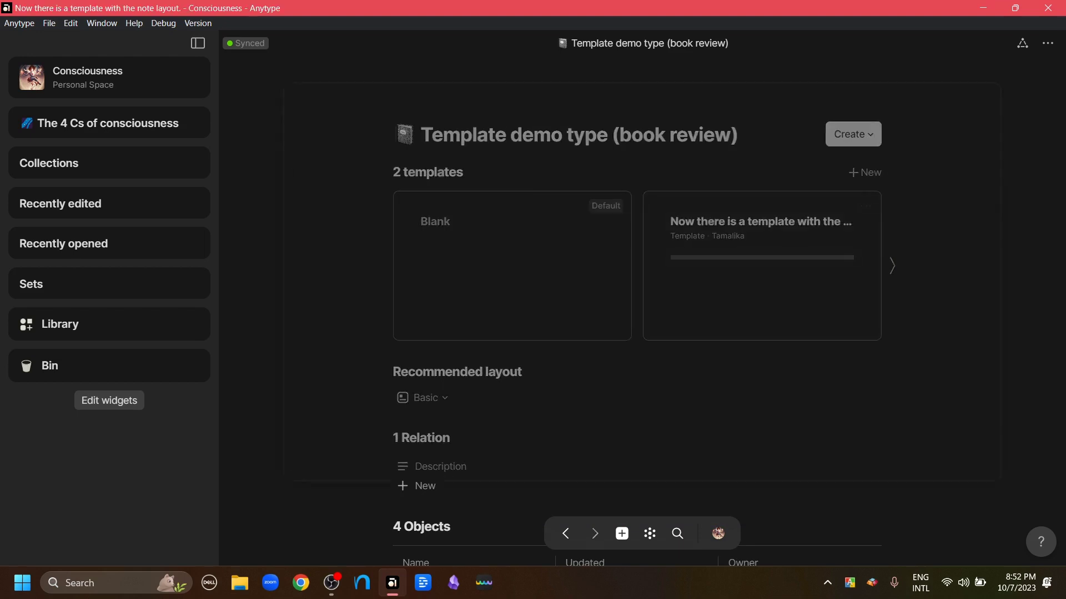
click(1003, 84)
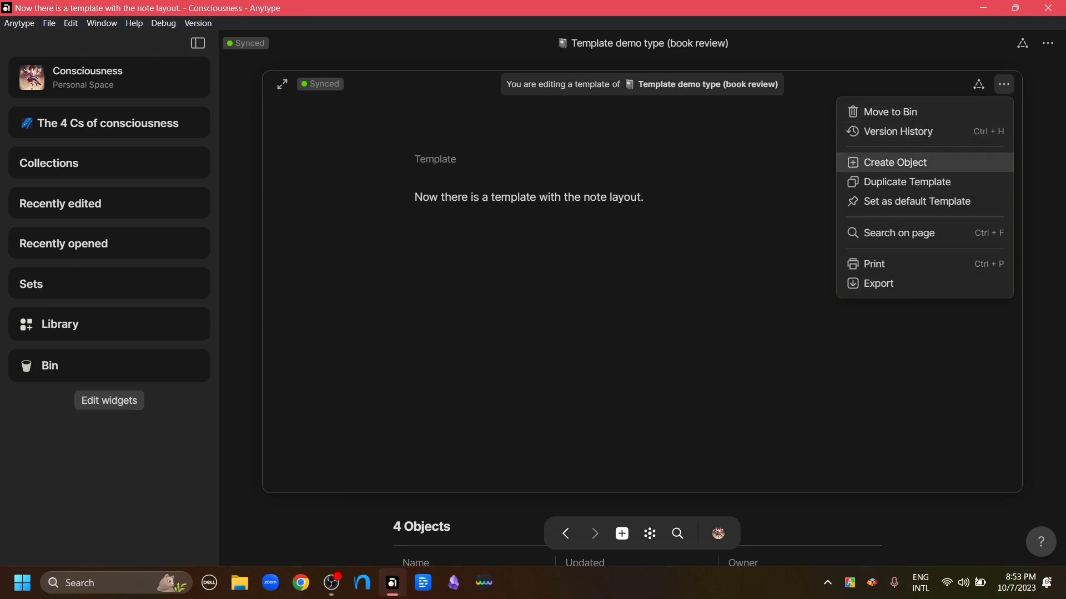
click(895, 162)
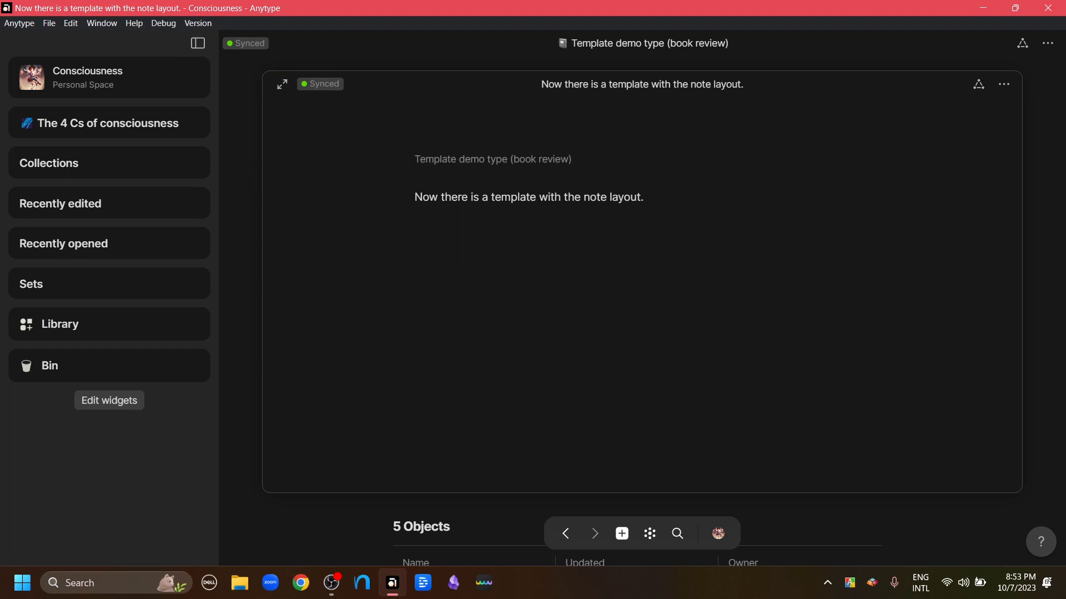
key(Escape)
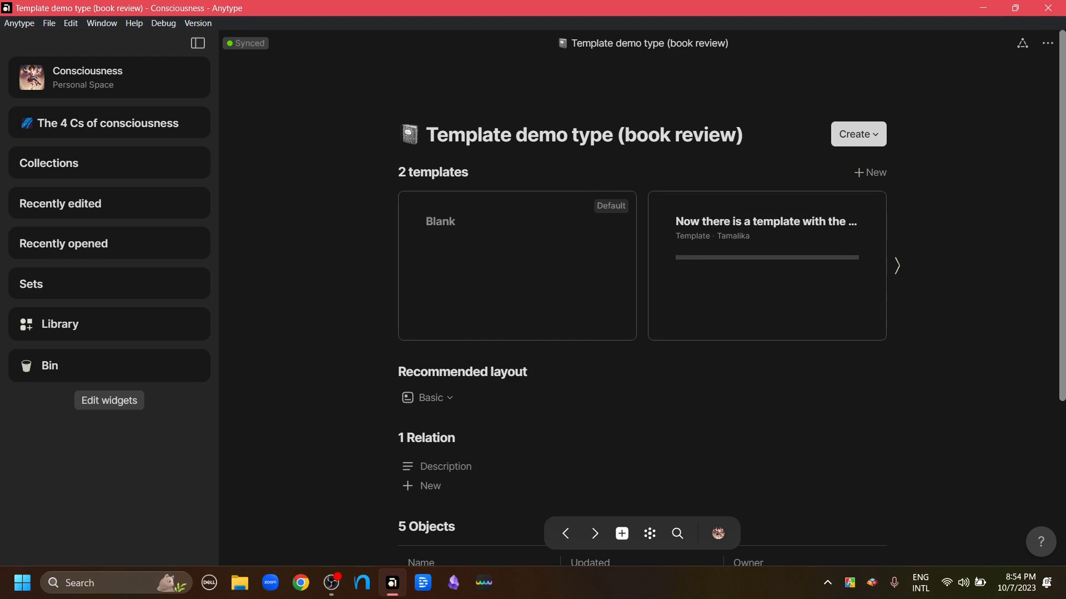
Step: Create a new template for the type and name it "Template demo - fantasy books"
click(896, 266)
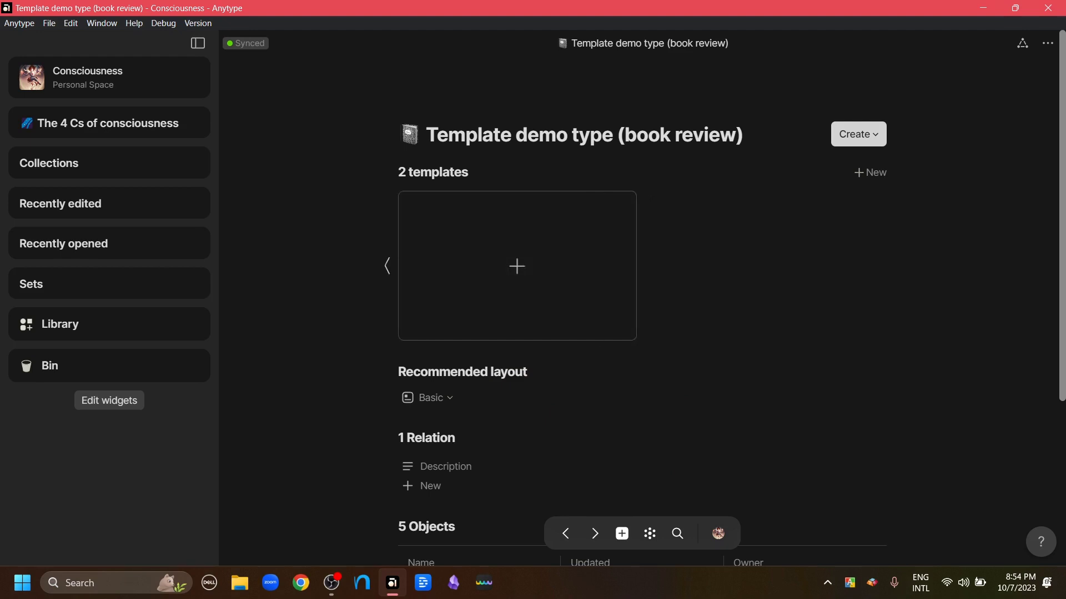
click(387, 266)
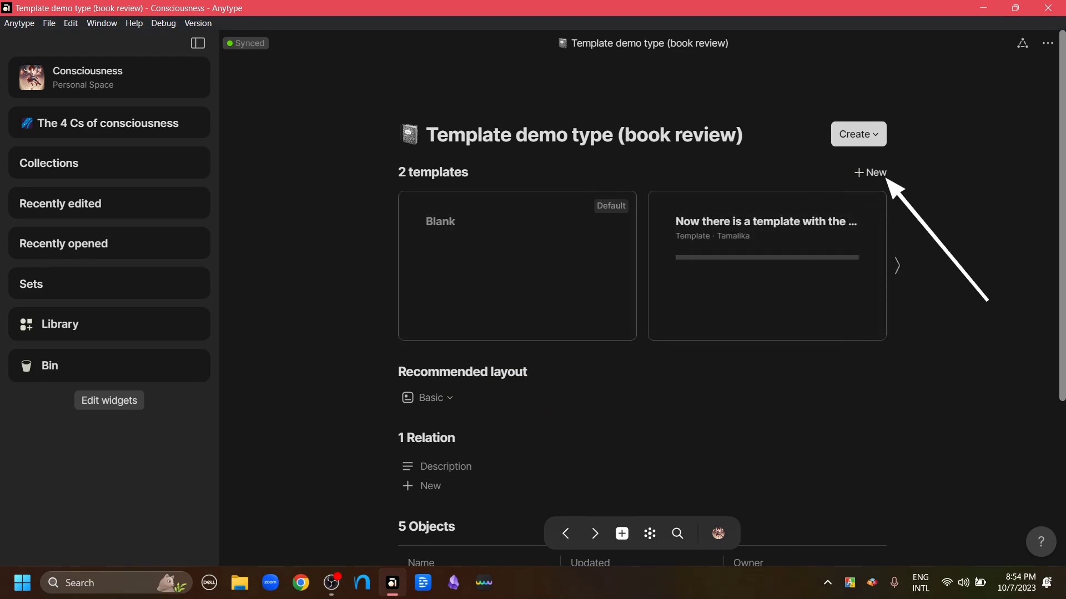
click(870, 173)
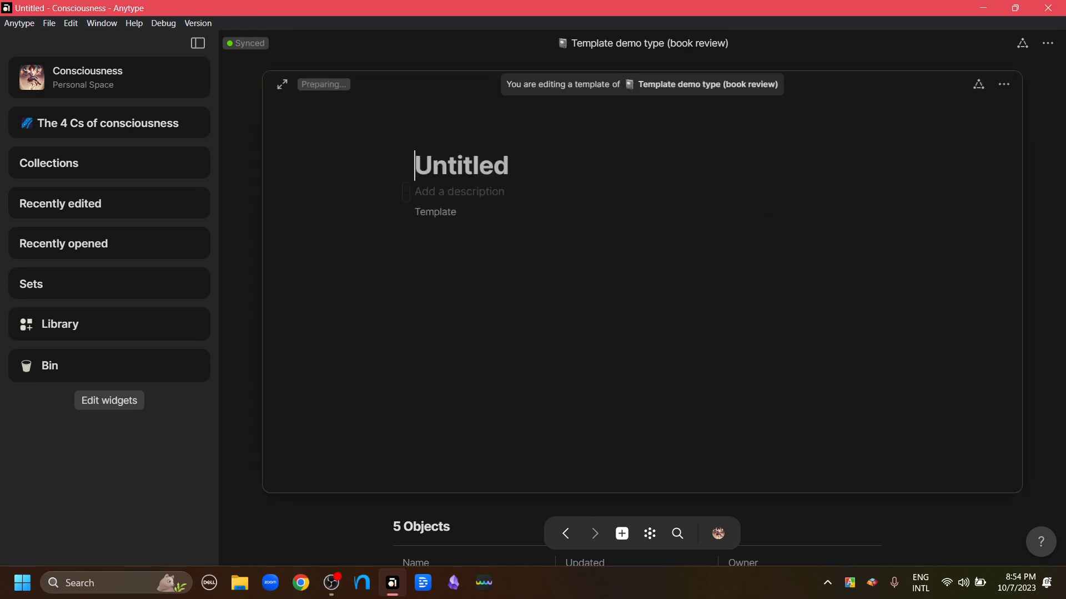
text(Template demo - fantasy books)
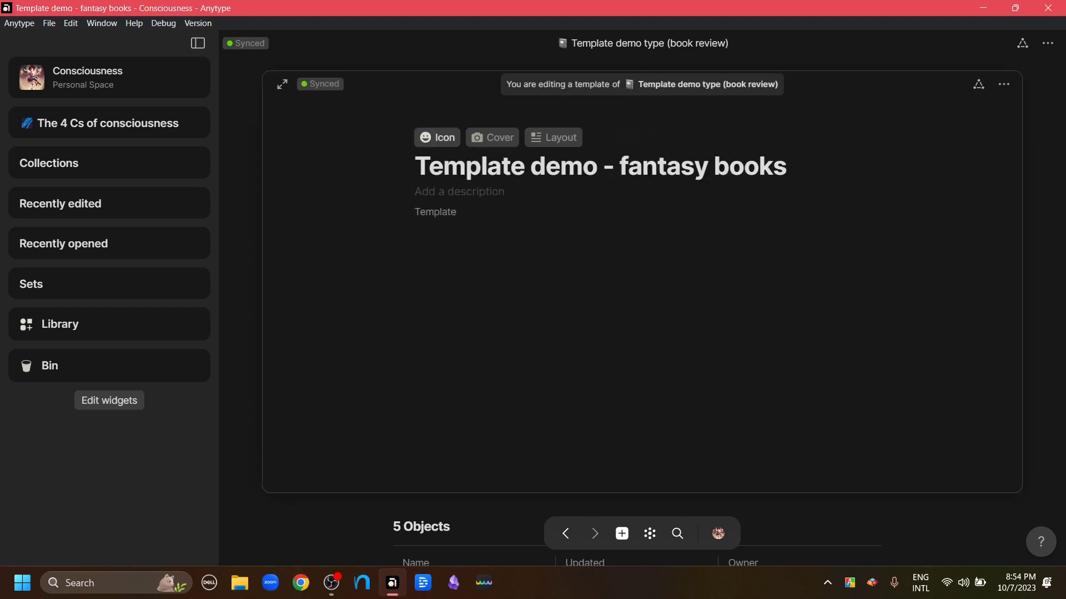
Step: Give the fantasy books template a notebook icon and a purple-to-blue gradient cover
click(437, 137)
click(318, 226)
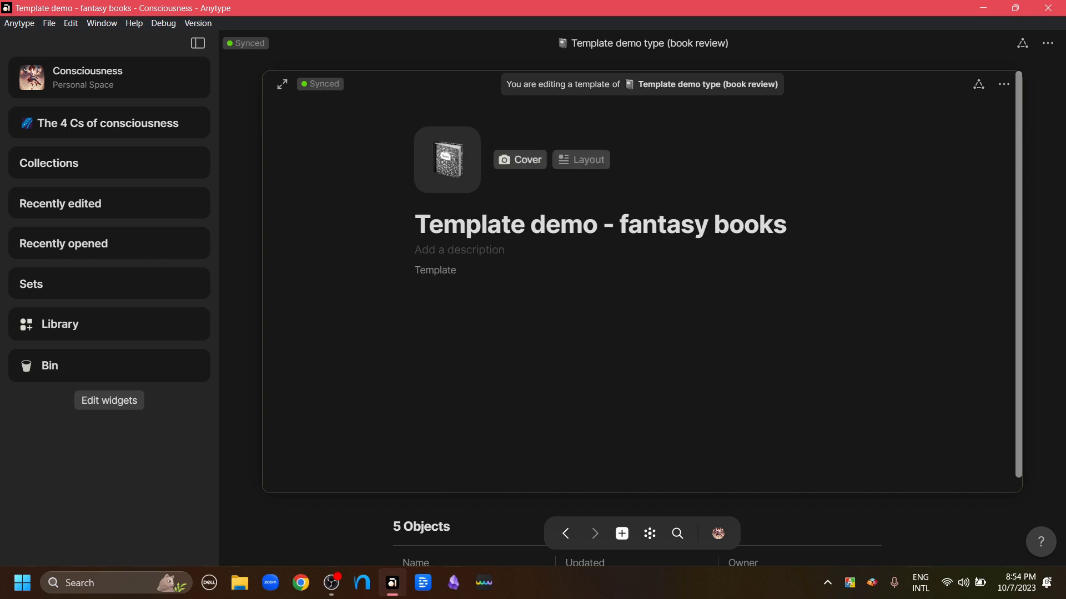
click(520, 160)
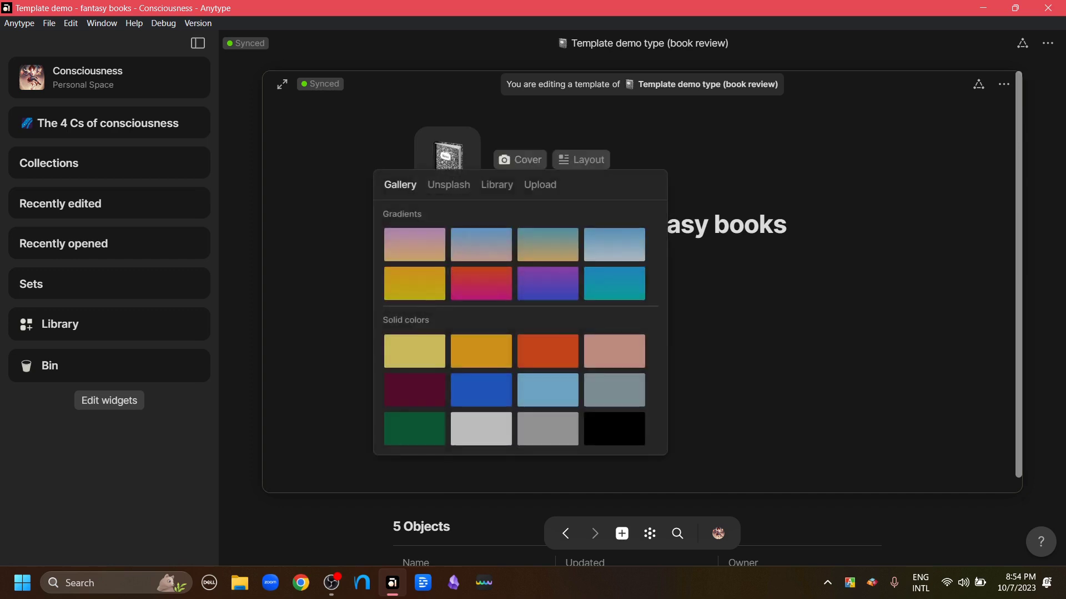
click(548, 283)
Step: Add the relations Author, Year of publishing and Page no I am on to the template's body and close it
click(414, 292)
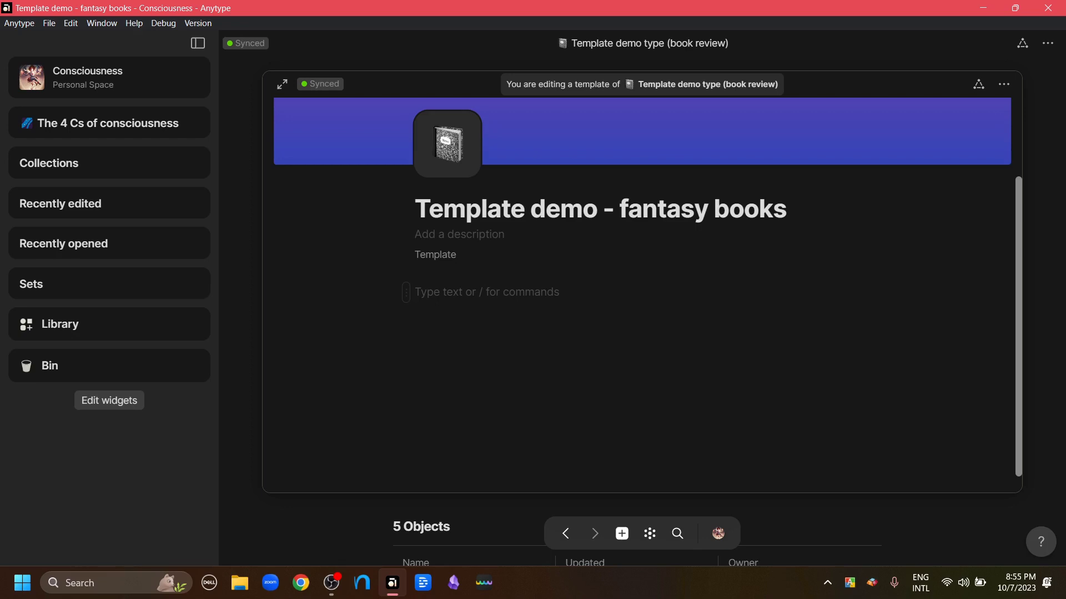
text(/relat)
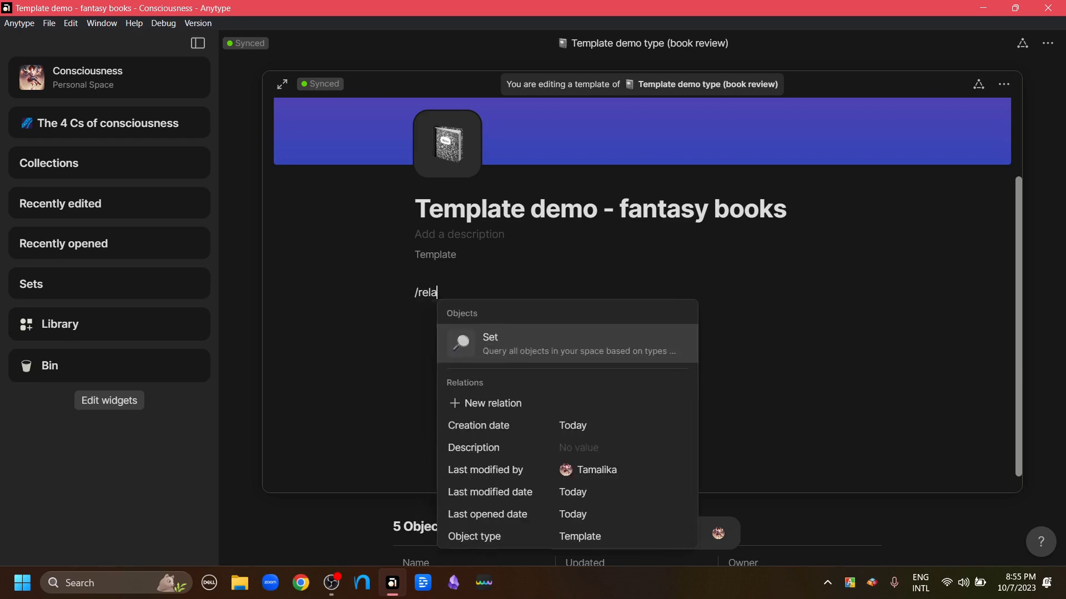
key(Return)
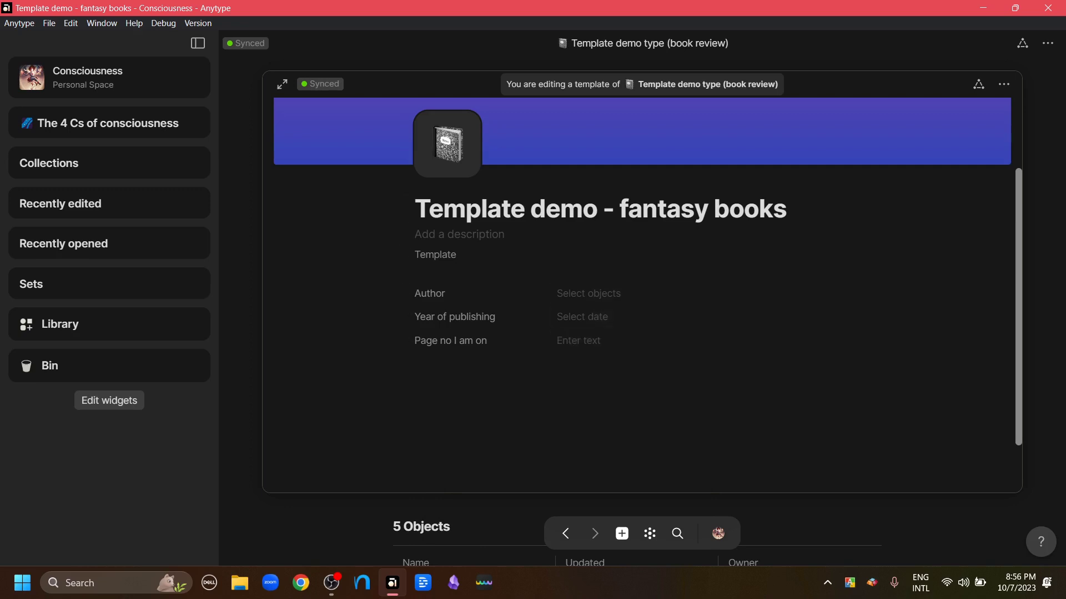
key(Escape)
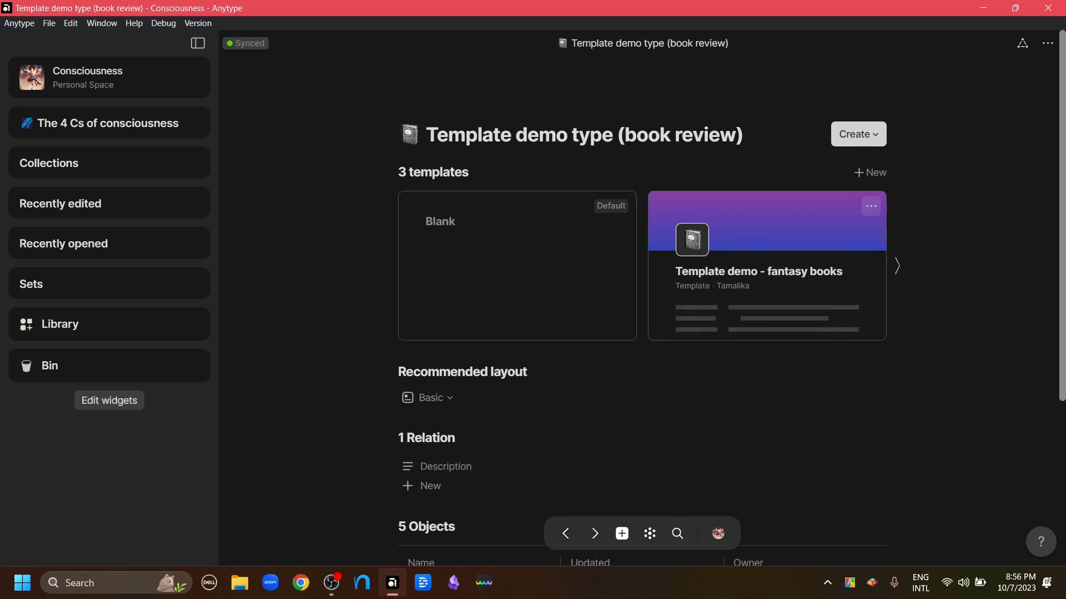
click(871, 206)
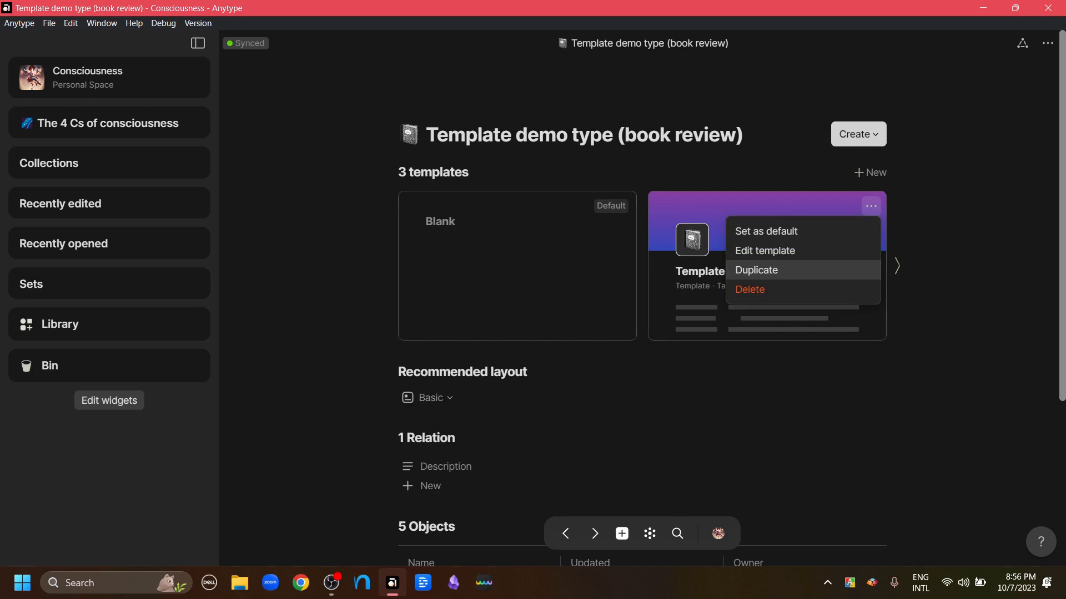
key(Escape)
click(621, 206)
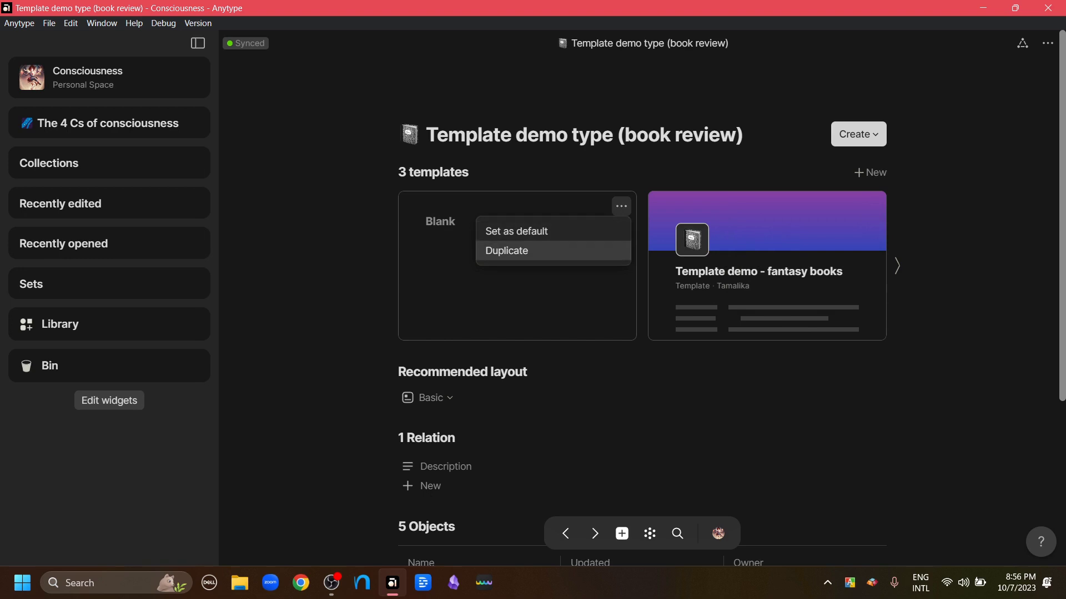
key(Escape)
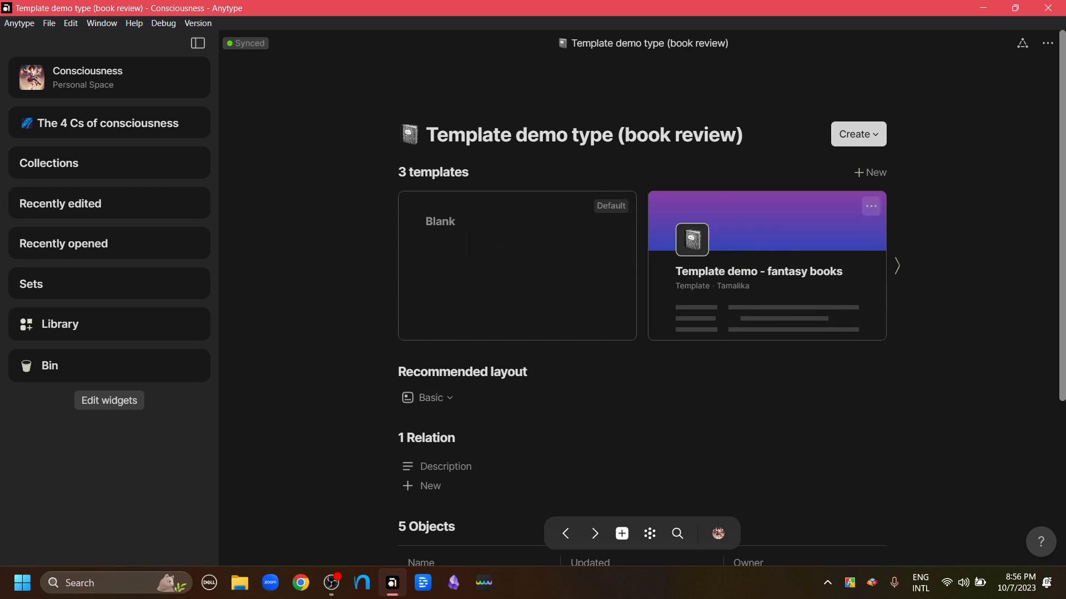
Step: Duplicate the "Template demo - fantasy books" template
click(871, 206)
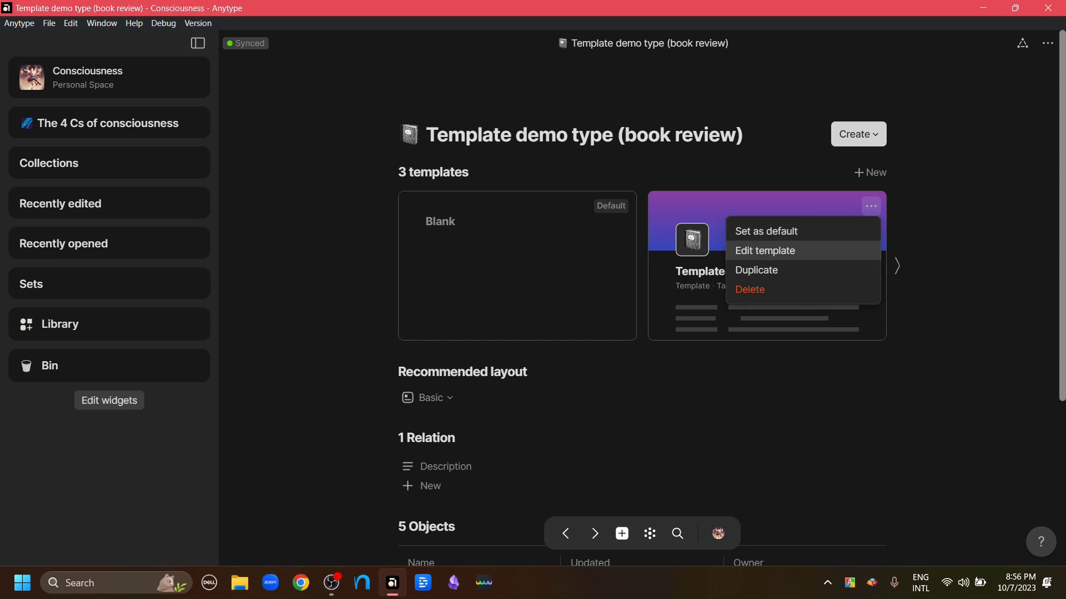
click(764, 250)
click(870, 206)
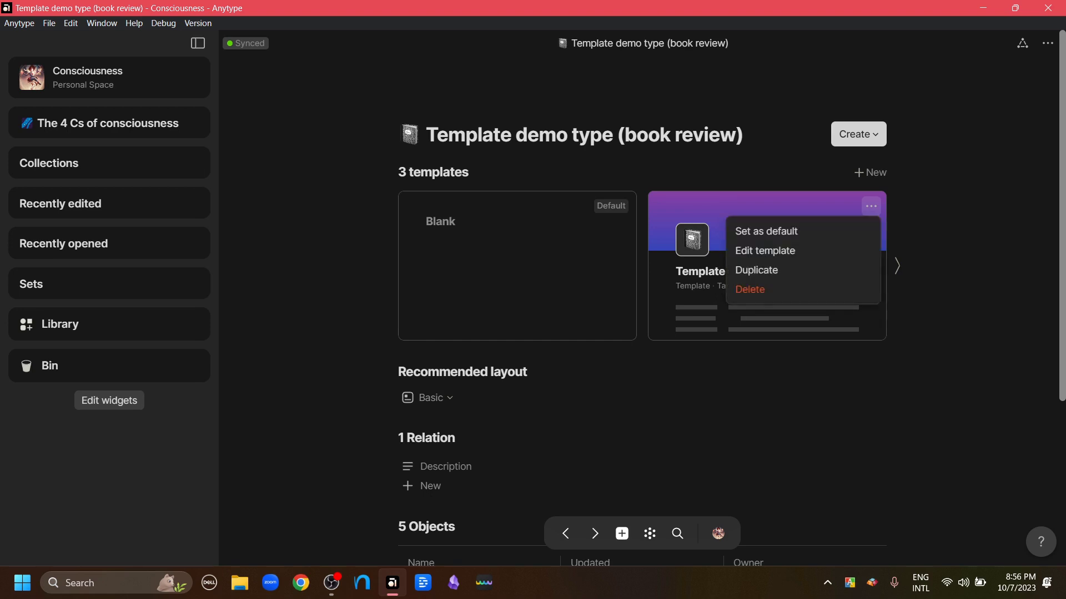
click(755, 270)
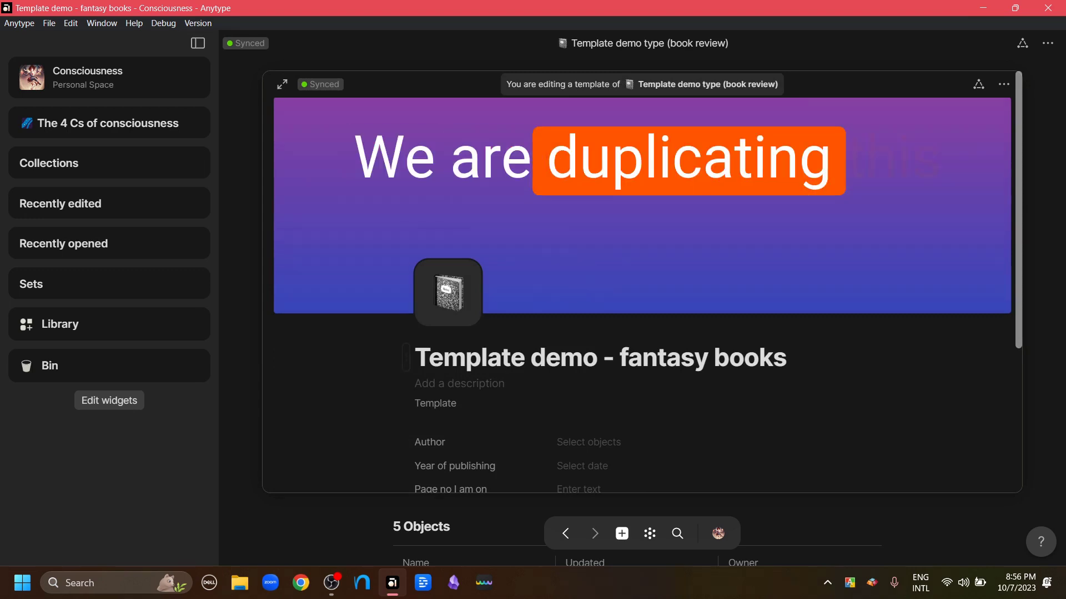
Step: Rename the duplicated template as "Template demo - Inspirational books"
drag(620, 358, 708, 358)
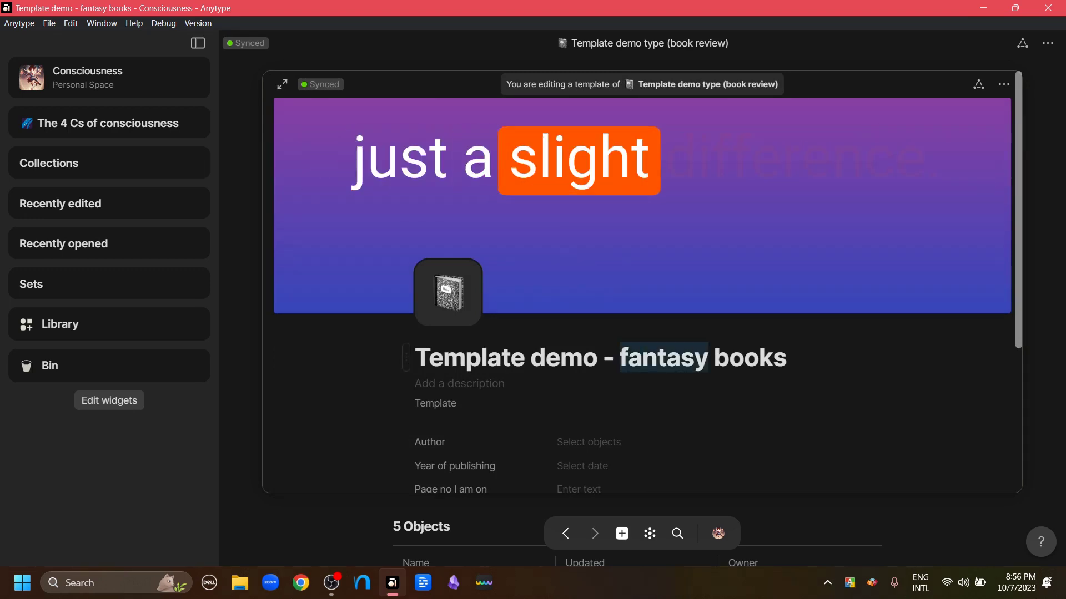
drag(619, 358, 657, 358)
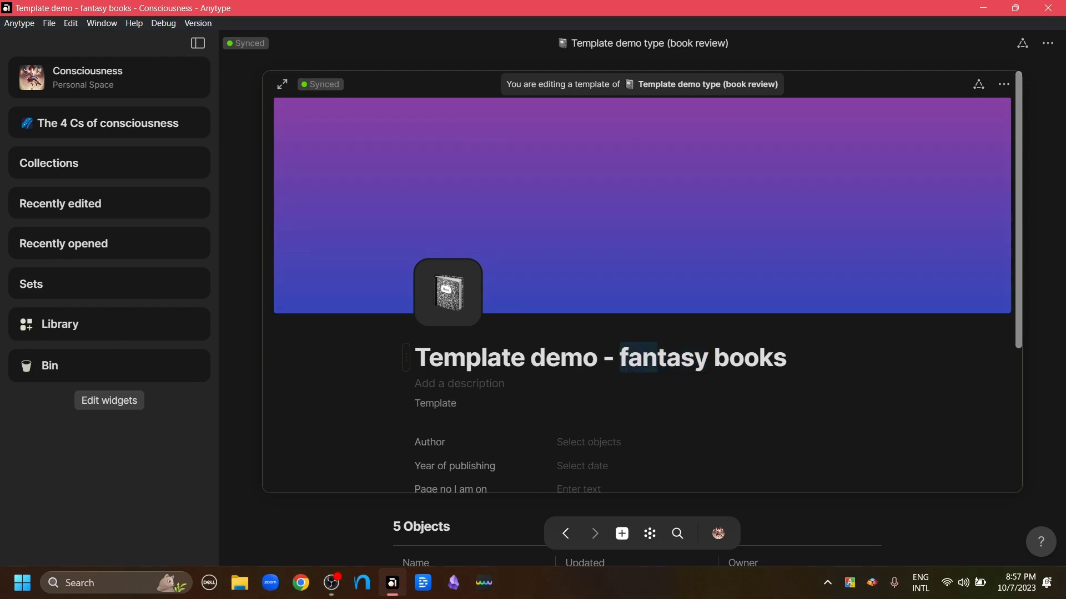
key(shift+Right)
key(shift+Right)
key(shift+Right)
key(shift+Right)
text(Inspirational)
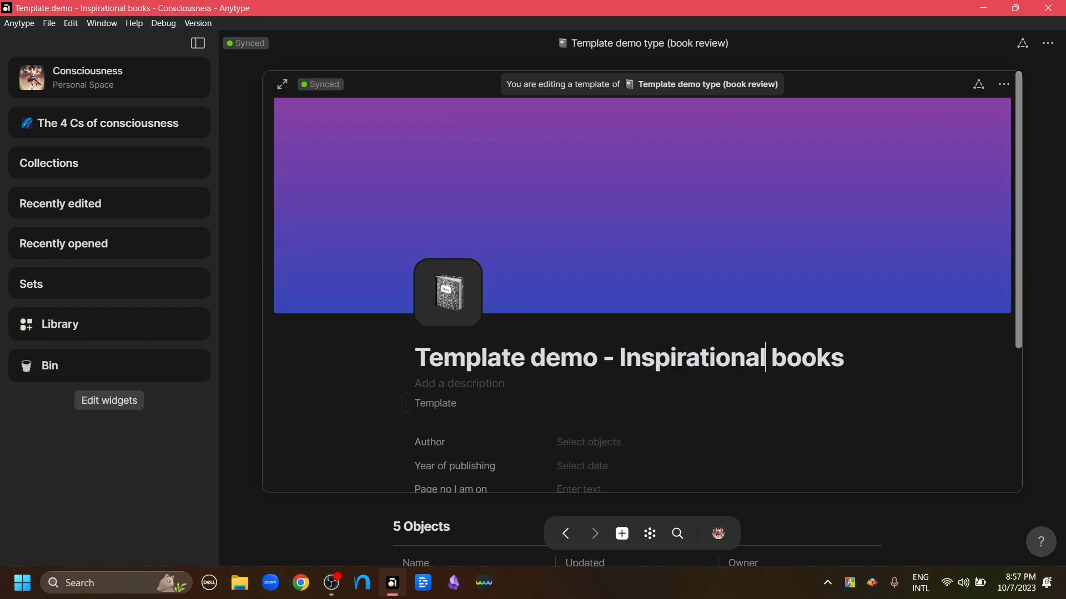
Step: Insert a Highlighted text block below the relations with the text "favorite lines"
scroll(642, 295, down, 4)
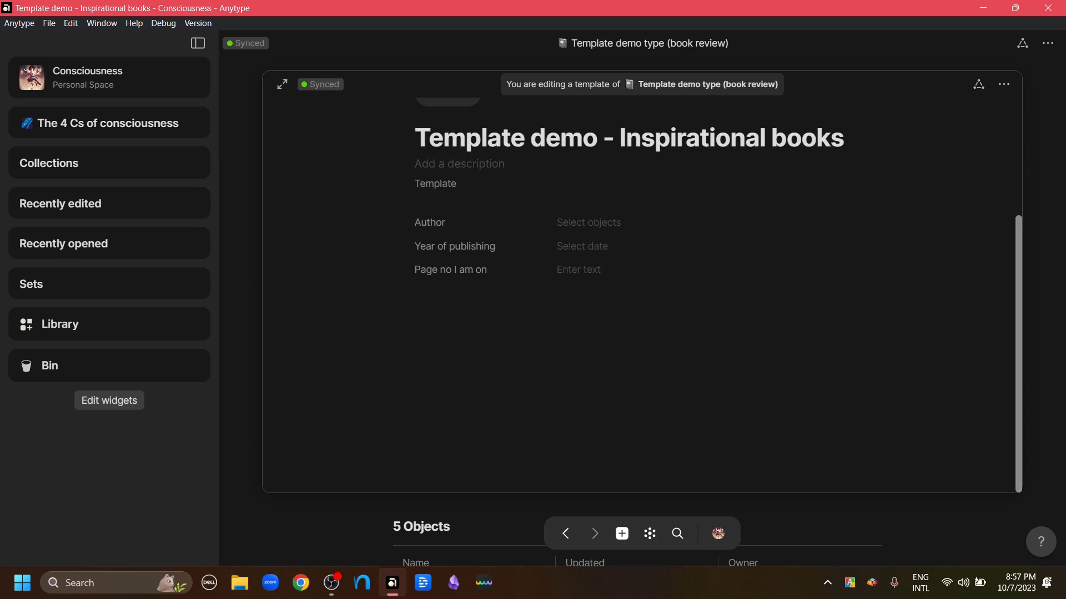
click(434, 299)
key(Return)
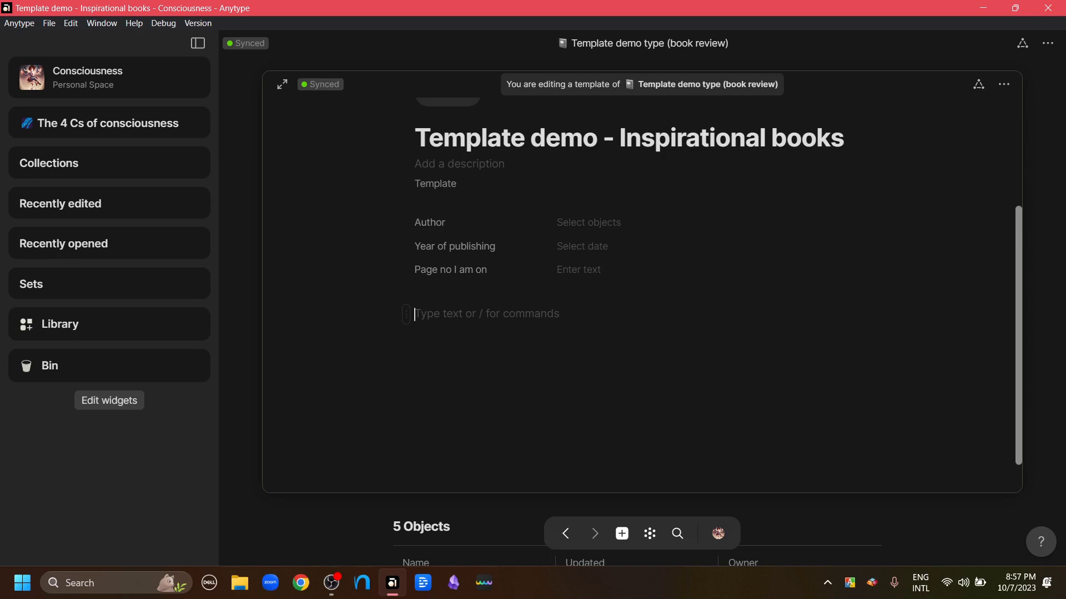
text(/high)
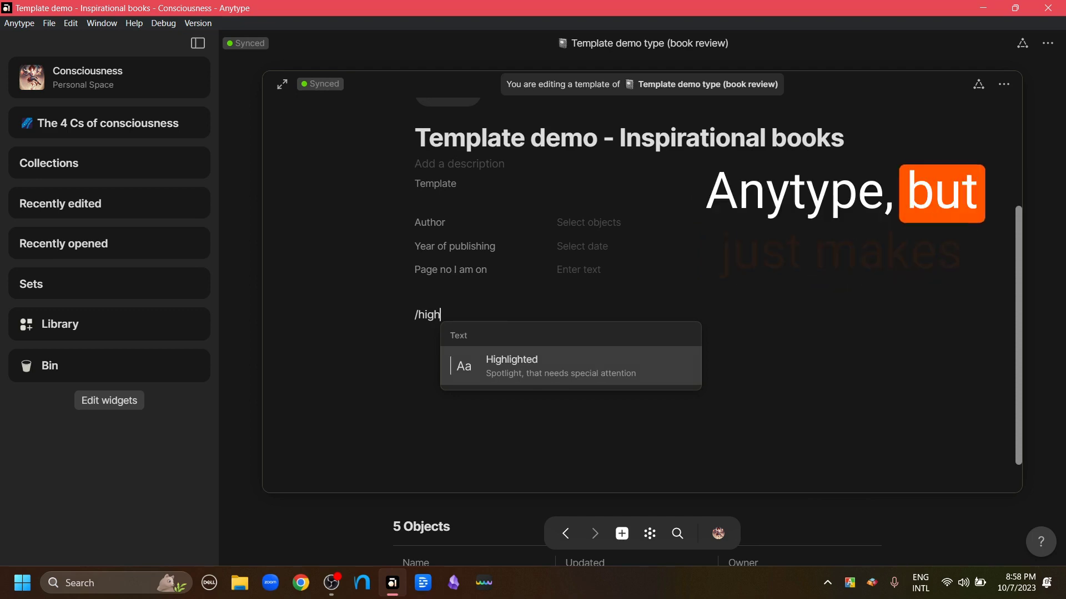
key(Return)
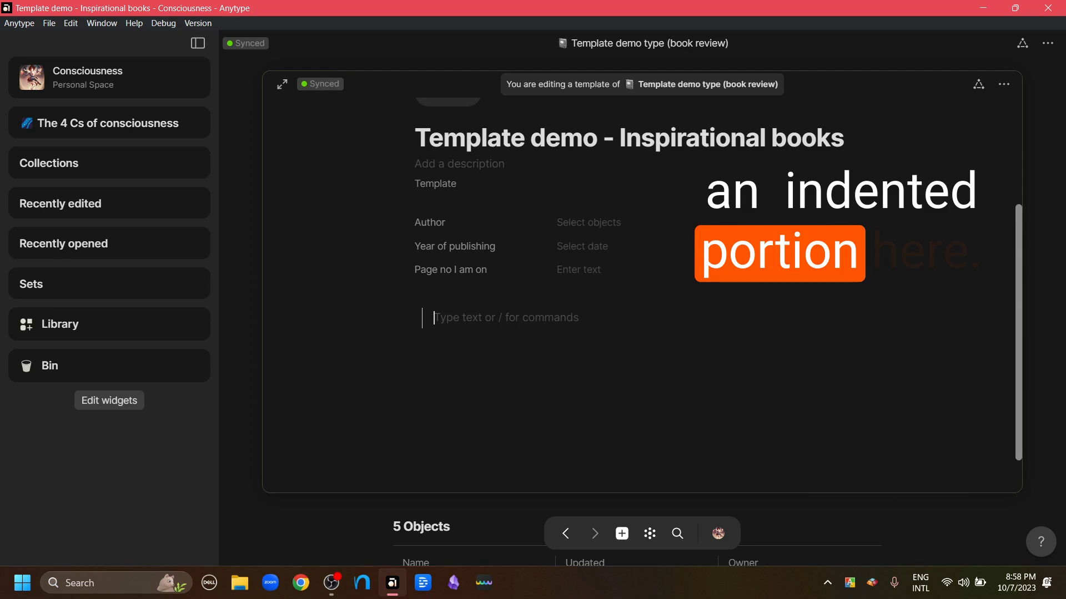
text(favorite lines)
Step: Insert an empty Callout block below "favorite lines", view its icon choices without changing the icon, and close the template
key(Return)
key(Return)
text(/call)
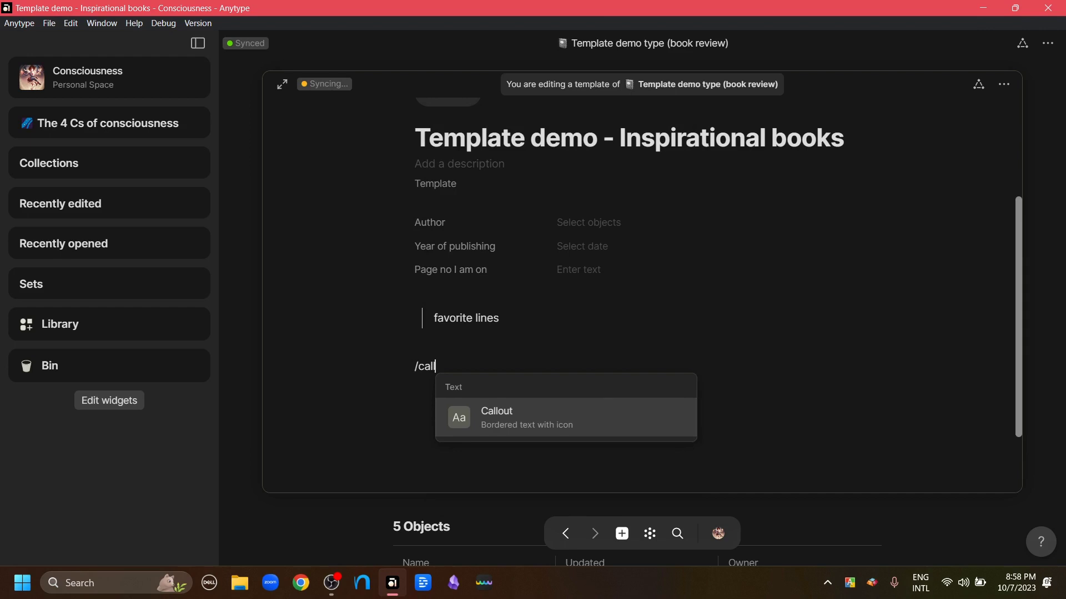
key(Return)
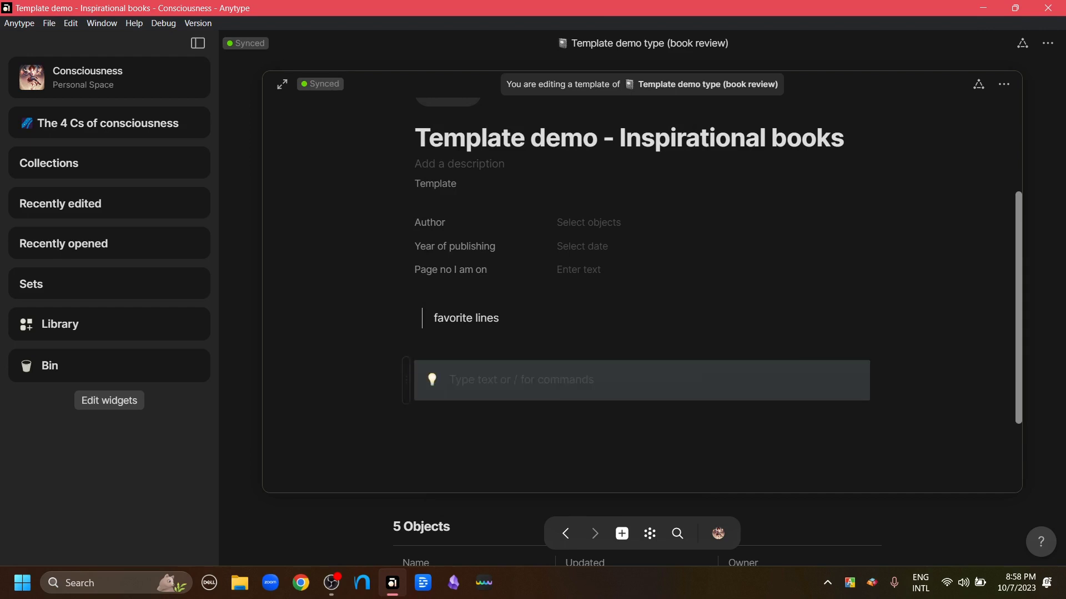
click(432, 379)
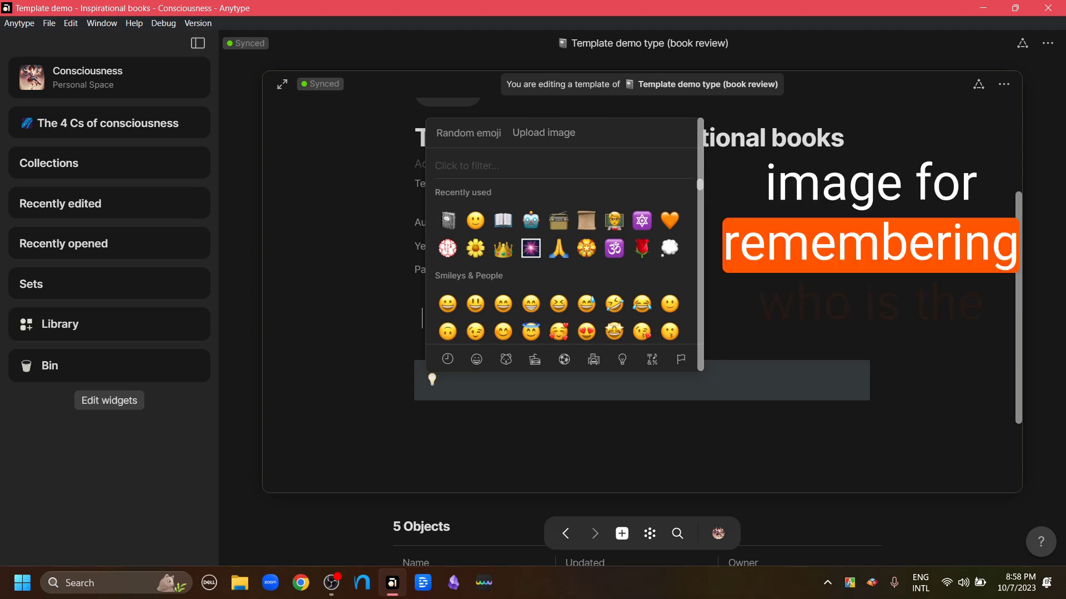
click(388, 398)
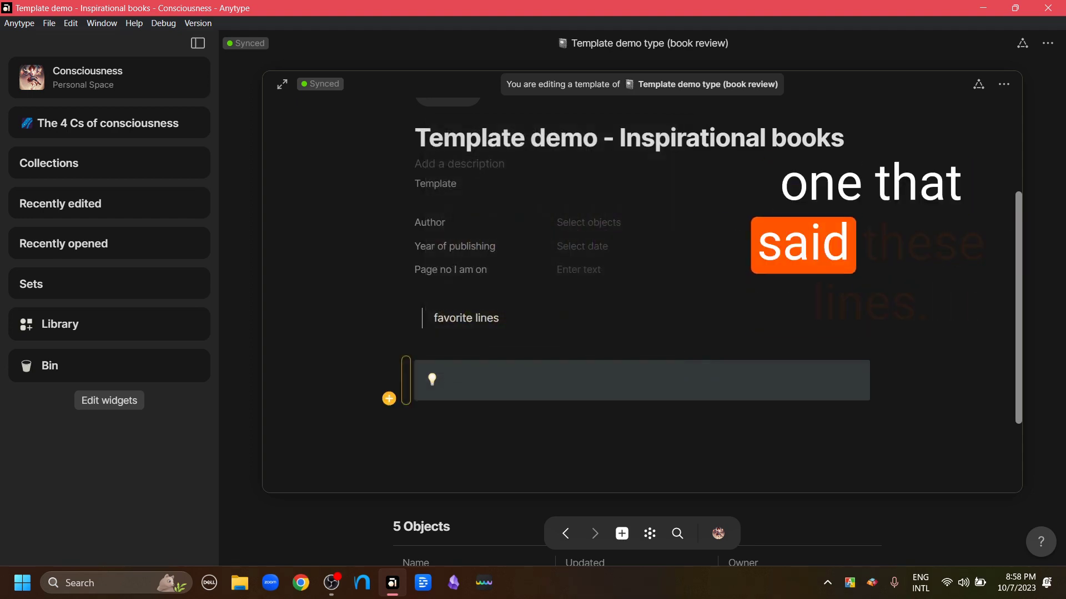
key(Escape)
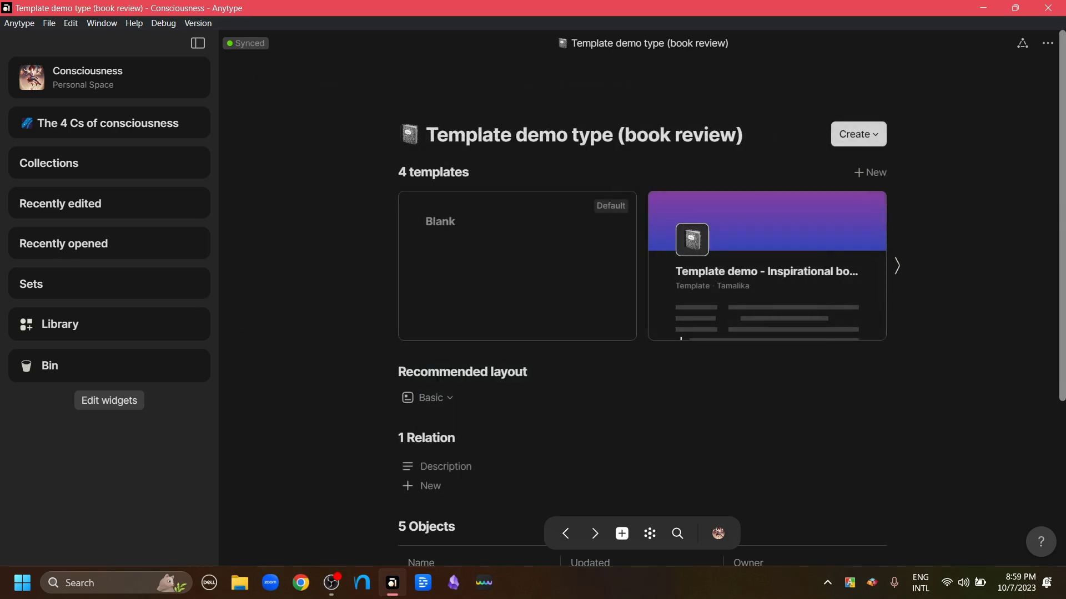
click(896, 266)
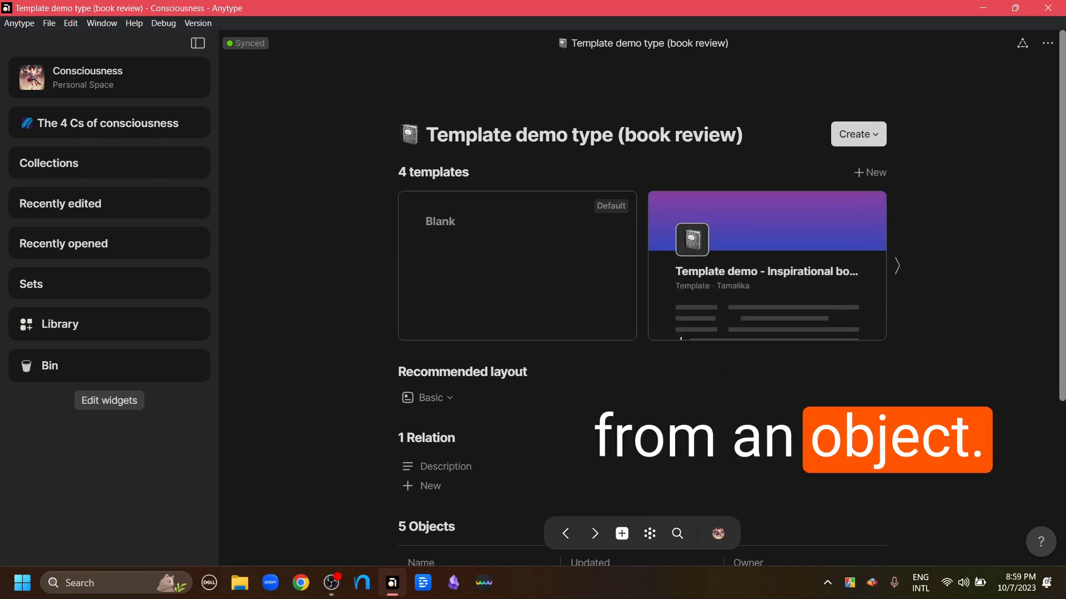
Step: Create a new object of the book review type titled "Template demo object - science magazine"
click(858, 133)
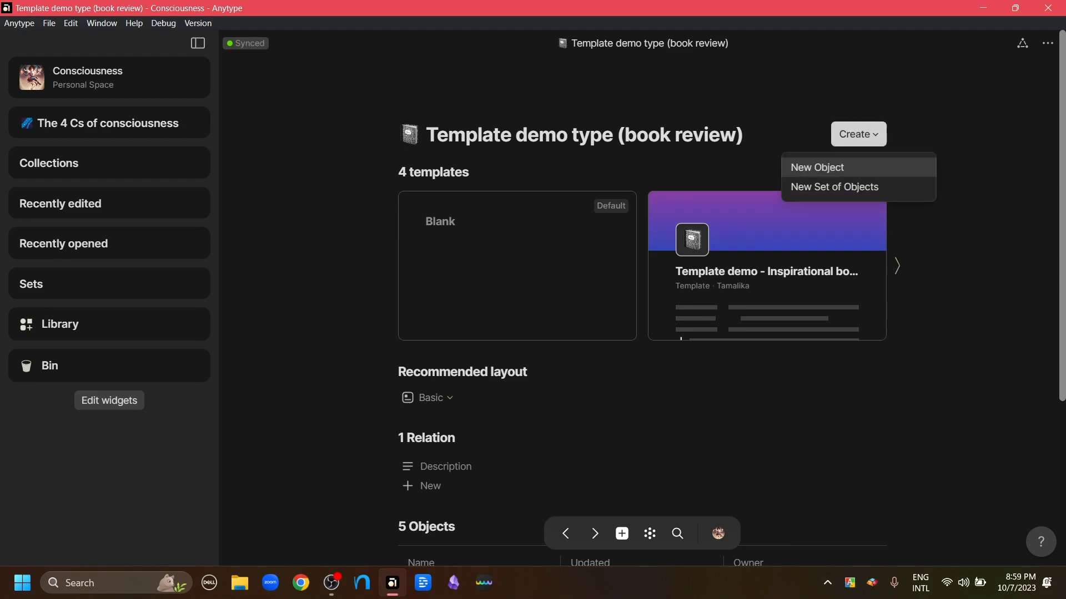
click(858, 167)
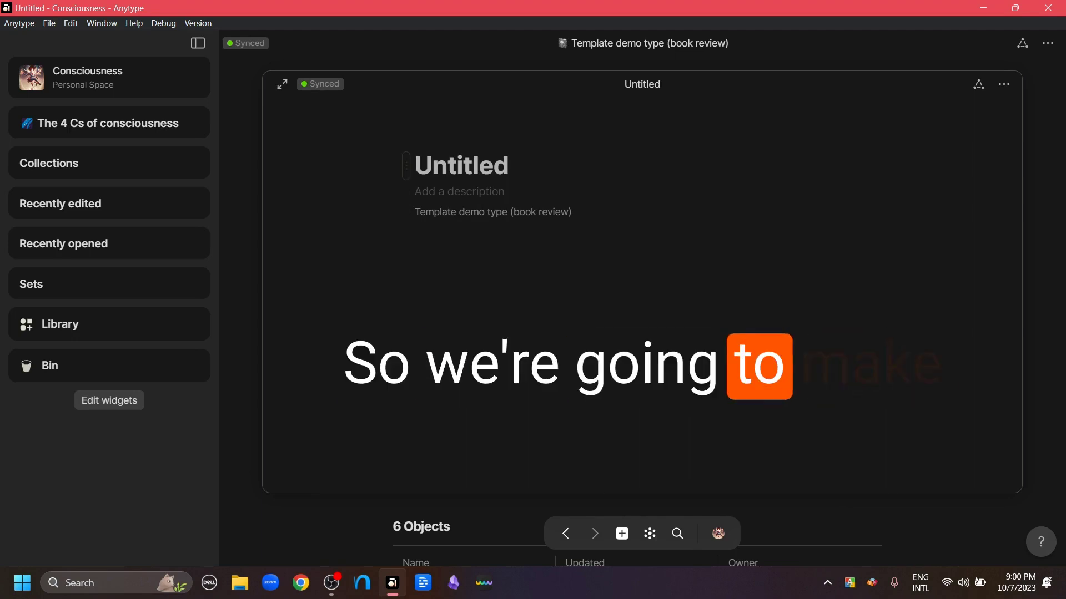
text(templa)
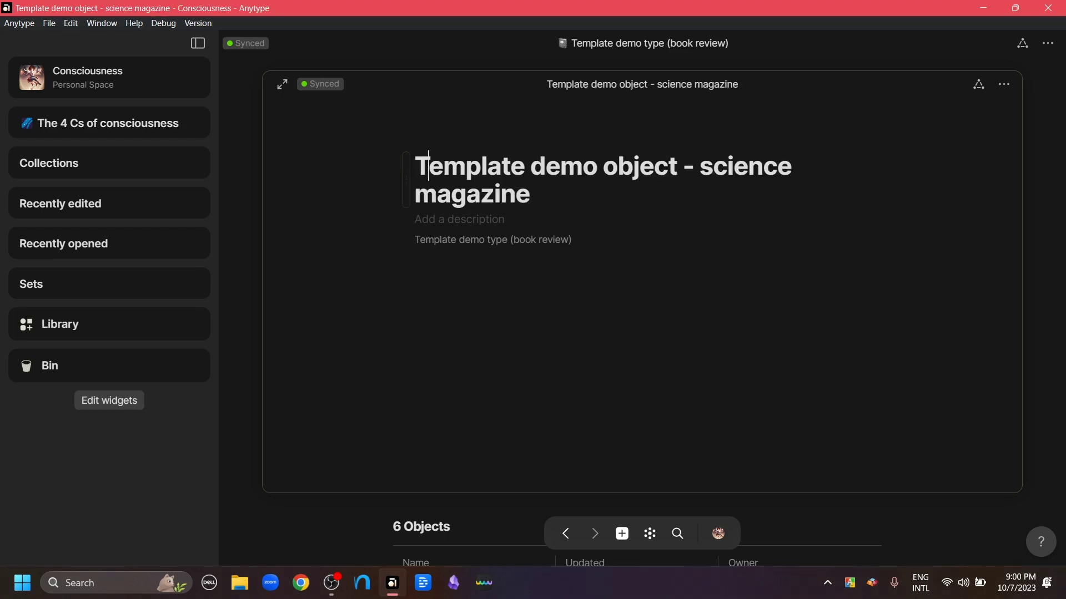
Step: Give the science magazine object a robot emoji icon and a blue-grey gradient cover
click(437, 138)
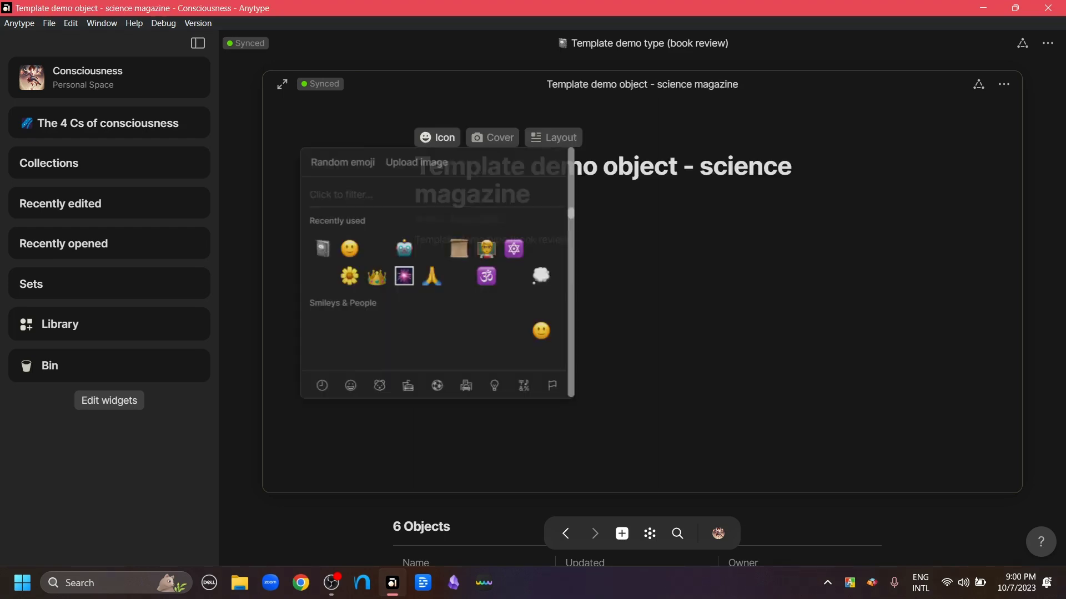
click(404, 247)
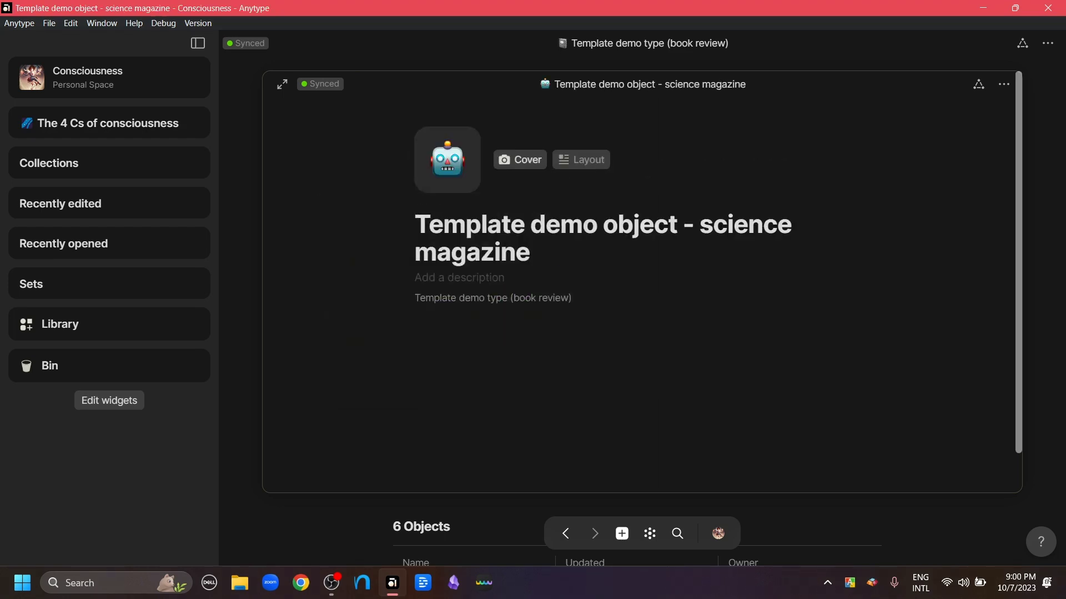
click(520, 160)
click(614, 245)
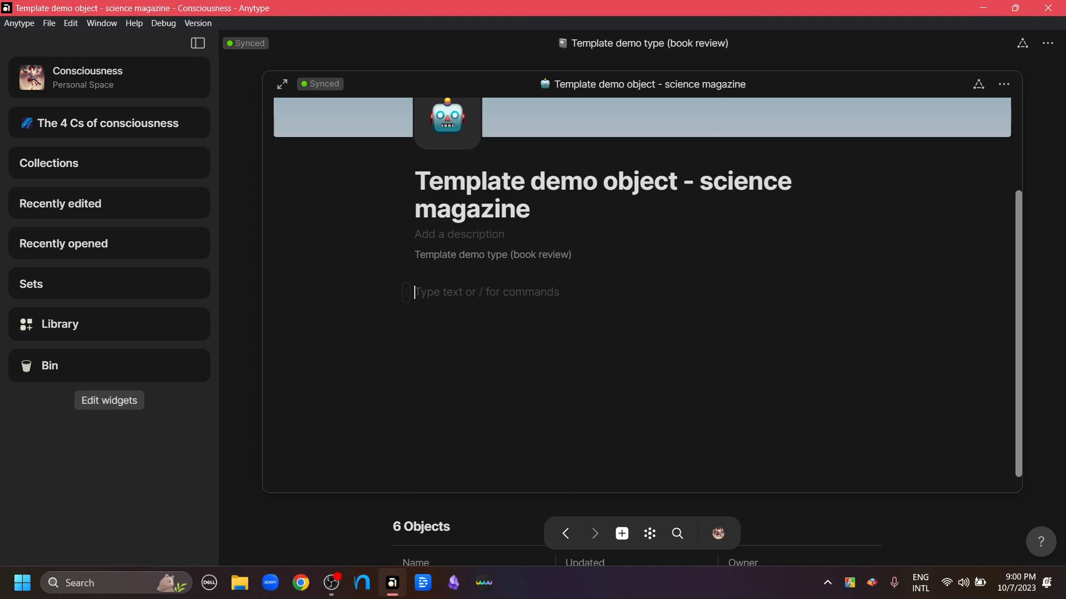
Step: Insert the relations Author, Year of publishing, Favourable instances and references, followed by the text "this are my notes on the matter."
text(/)
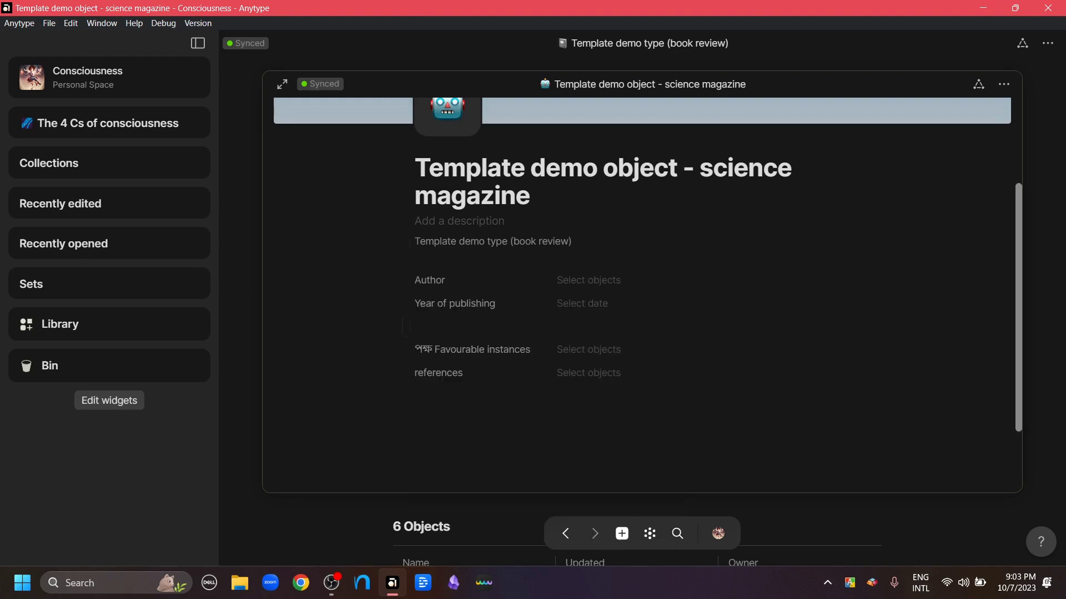
click(433, 416)
key(Return)
text(this are my notes on the  matter.)
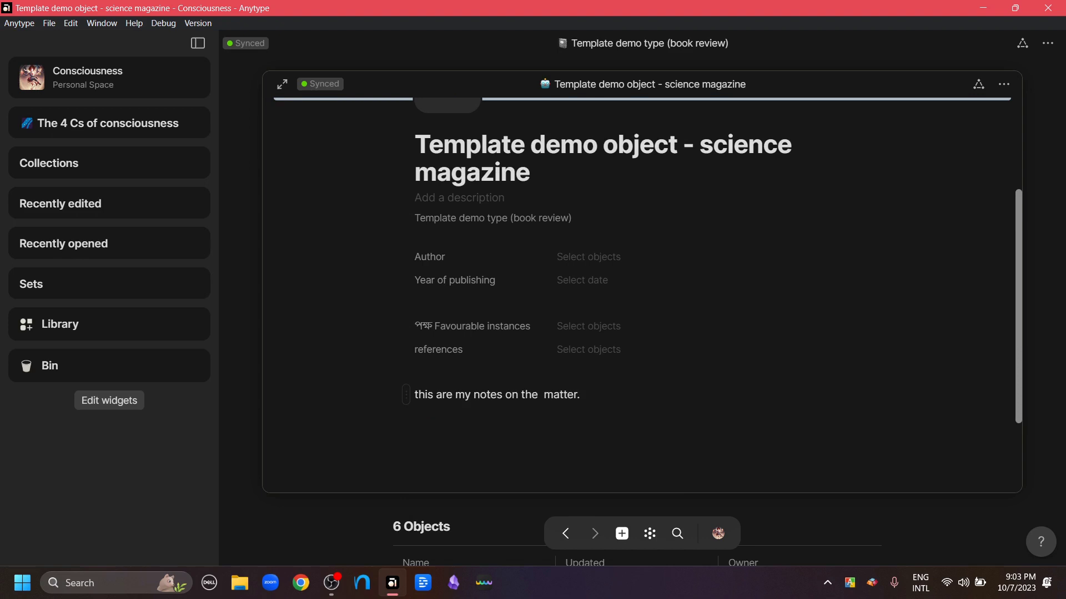
Step: Review the finished science magazine object and save it as a template of its type
scroll(671, 280, down, 1)
scroll(671, 281, up, 5)
scroll(638, 266, down, 5)
scroll(638, 267, up, 5)
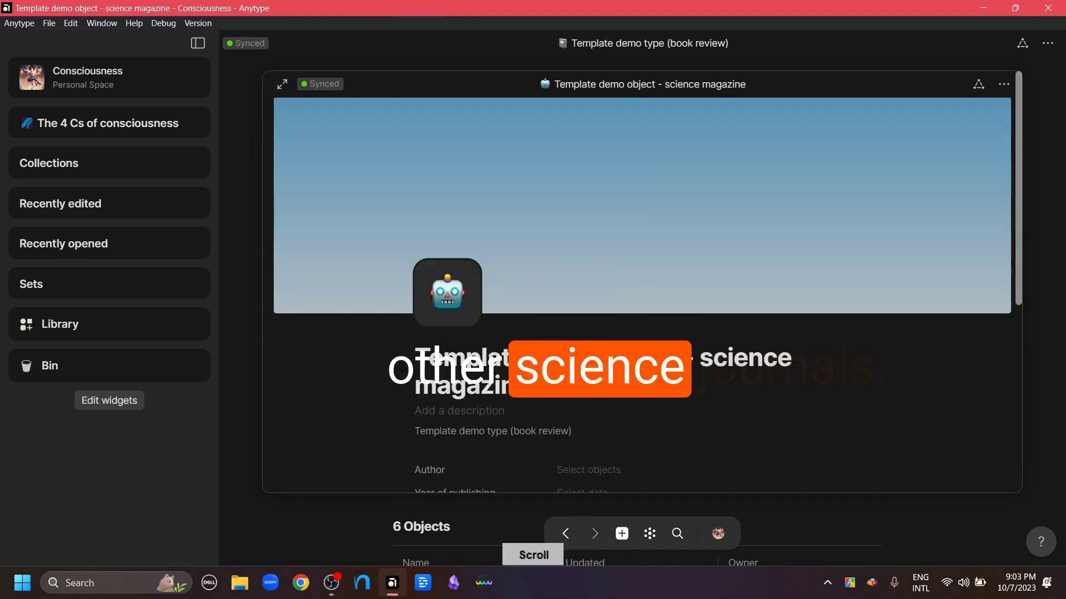
click(1003, 84)
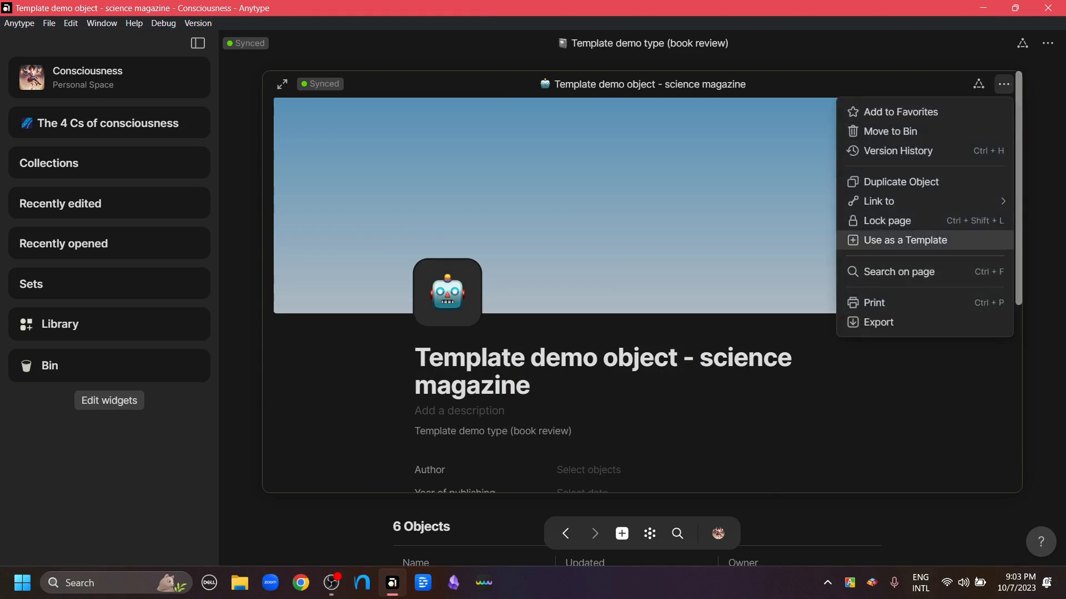
click(905, 240)
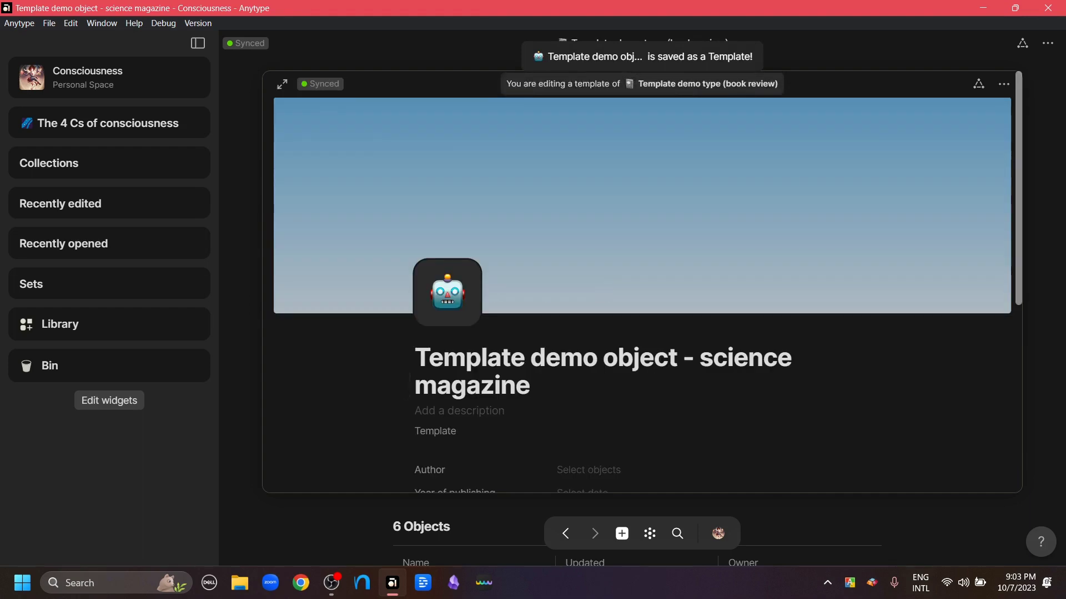
Step: Delete the notes sentence below the relations in the science magazine template and close the template
key(ctrl+shift+Left)
key(ctrl+shift+Left)
key(ctrl+shift+Left)
key(ctrl+shift+Left)
key(ctrl+shift+Left)
key(ctrl+shift+Left)
key(ctrl+shift+Left)
key(BackSpace)
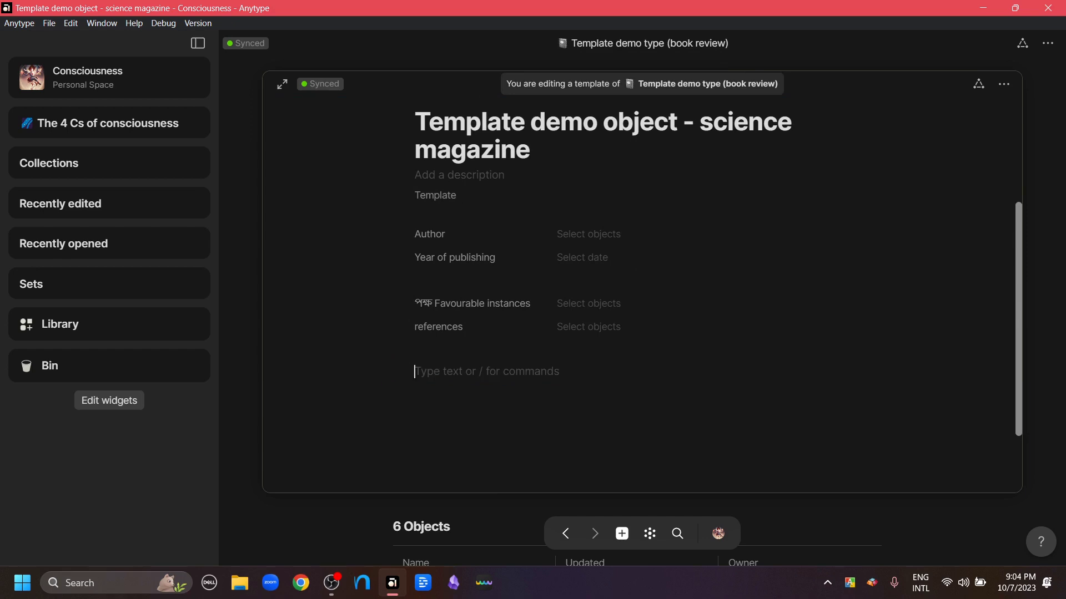
key(Escape)
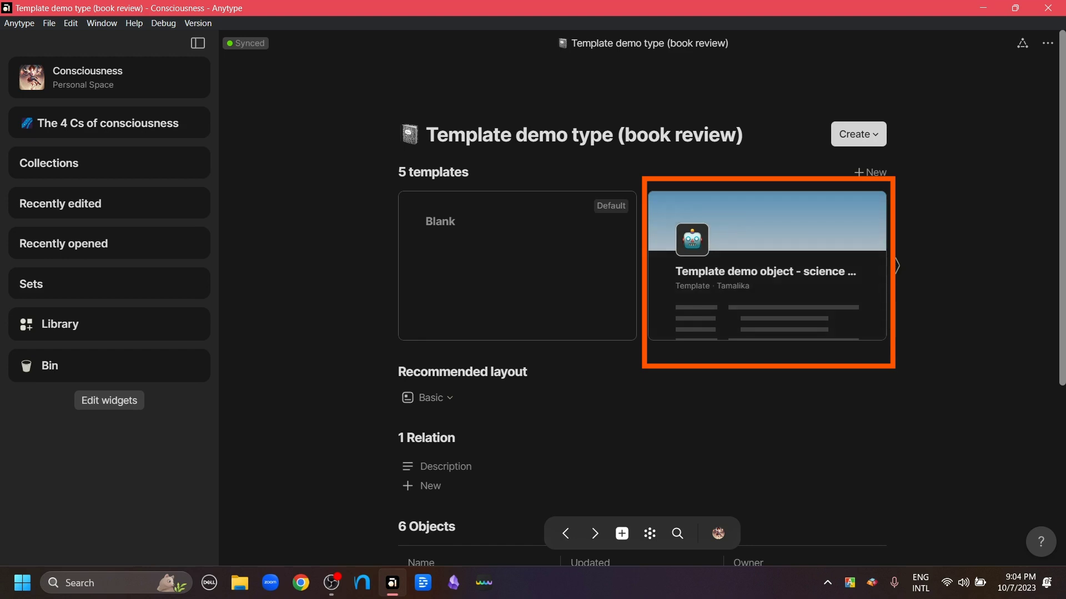
Step: Create a new set of objects from the book review type and open it as a full page
scroll(642, 310, down, 5)
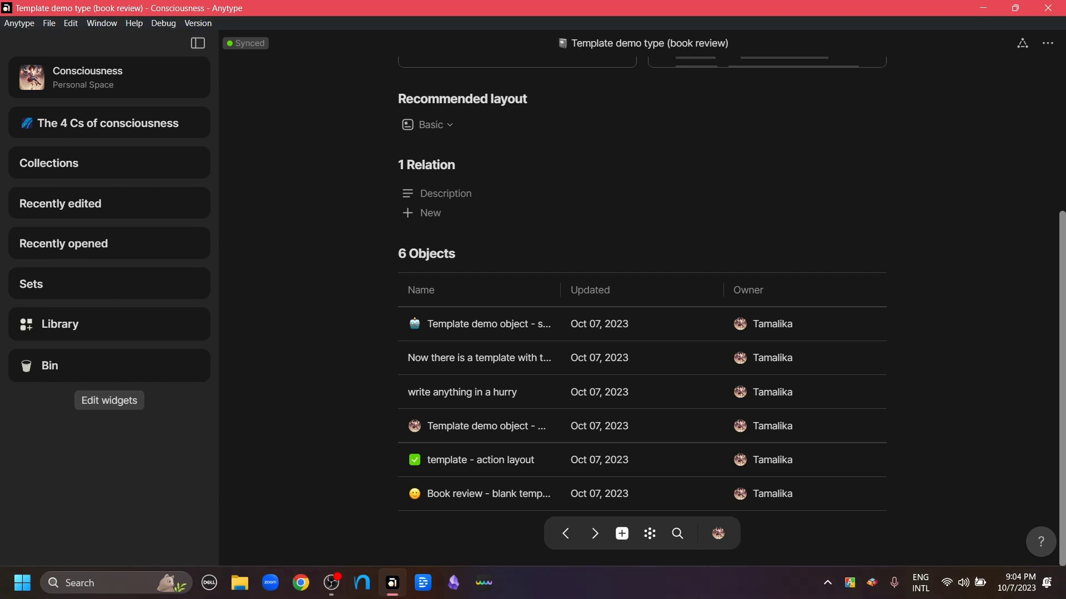
scroll(642, 311, up, 5)
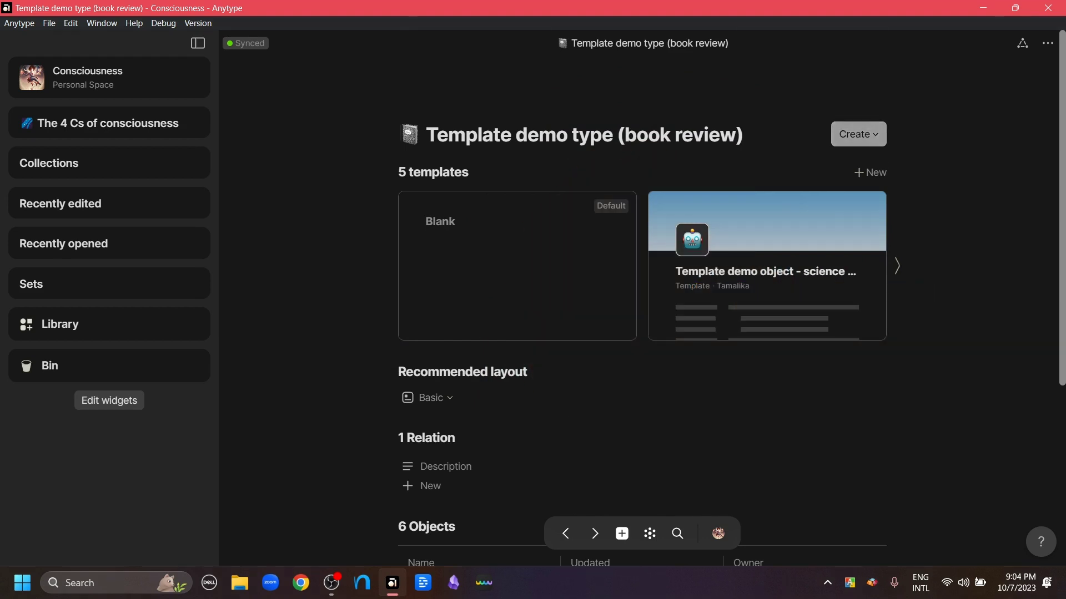
click(858, 134)
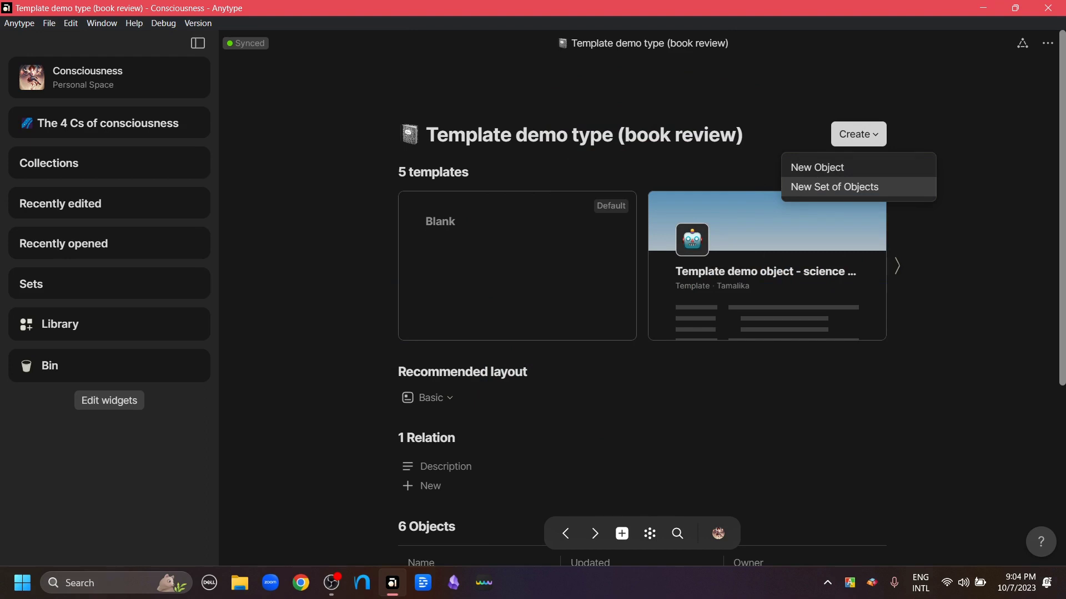
click(835, 187)
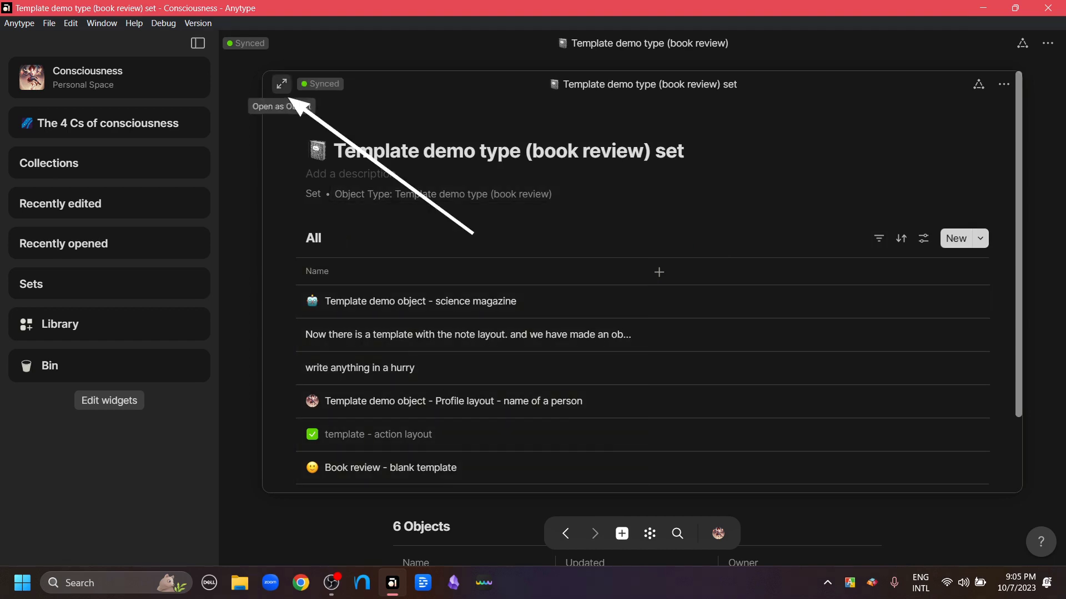
click(283, 85)
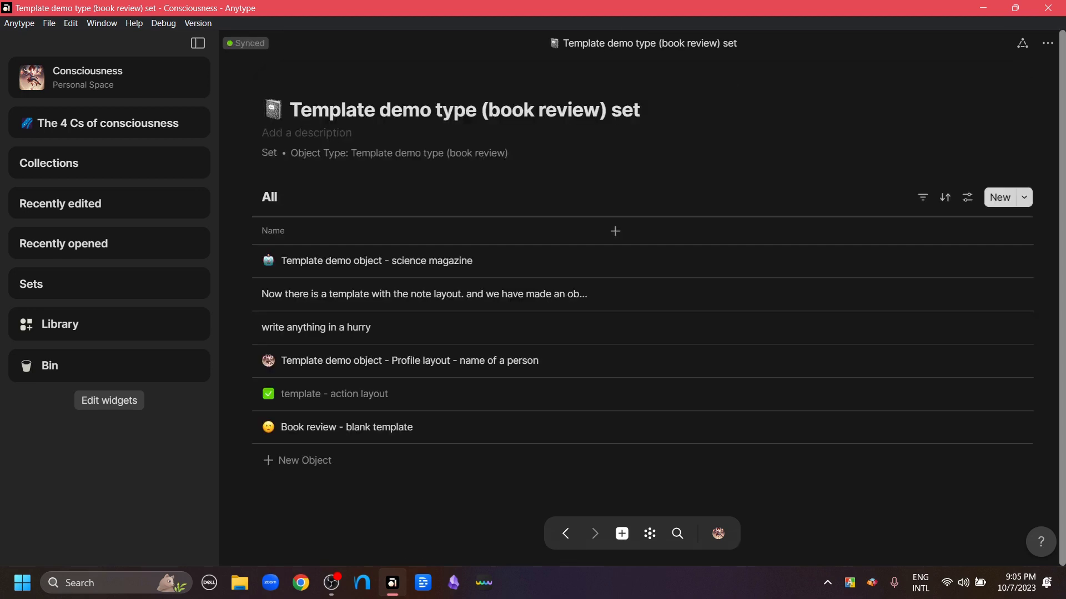
Step: Create a template from the set view's default template options, titled "Template demo - productivity book" with the body text "some formating", and close it
click(966, 197)
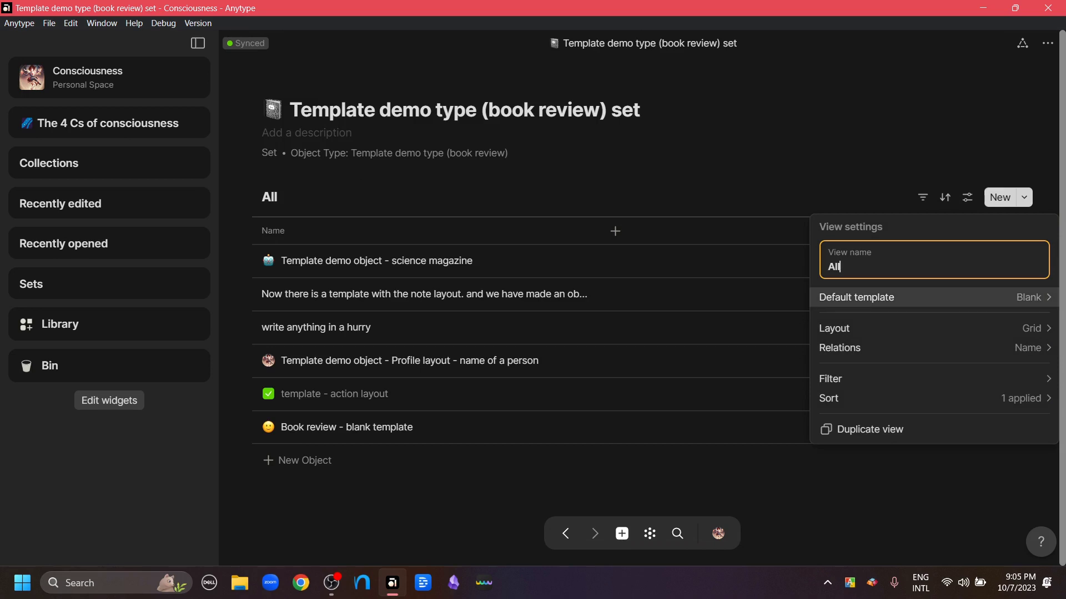
click(866, 296)
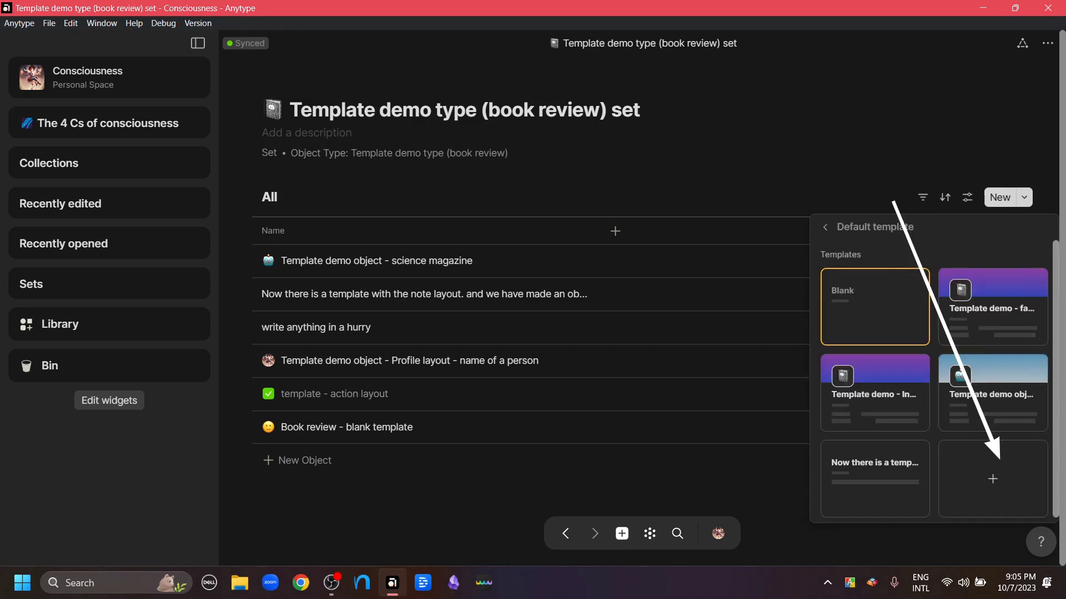
click(992, 478)
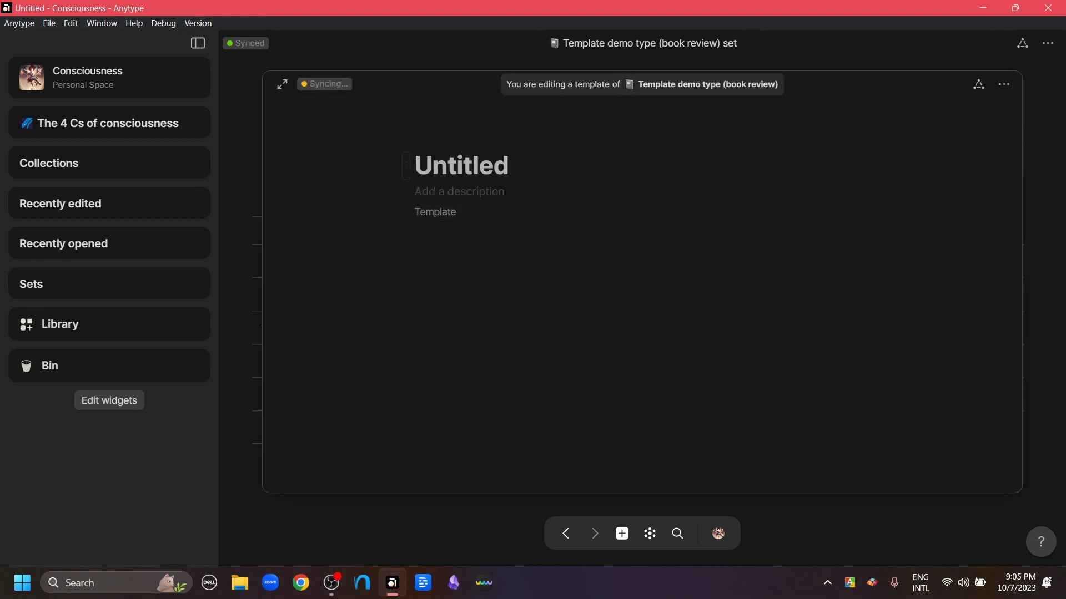
text(Template demo - productivity book)
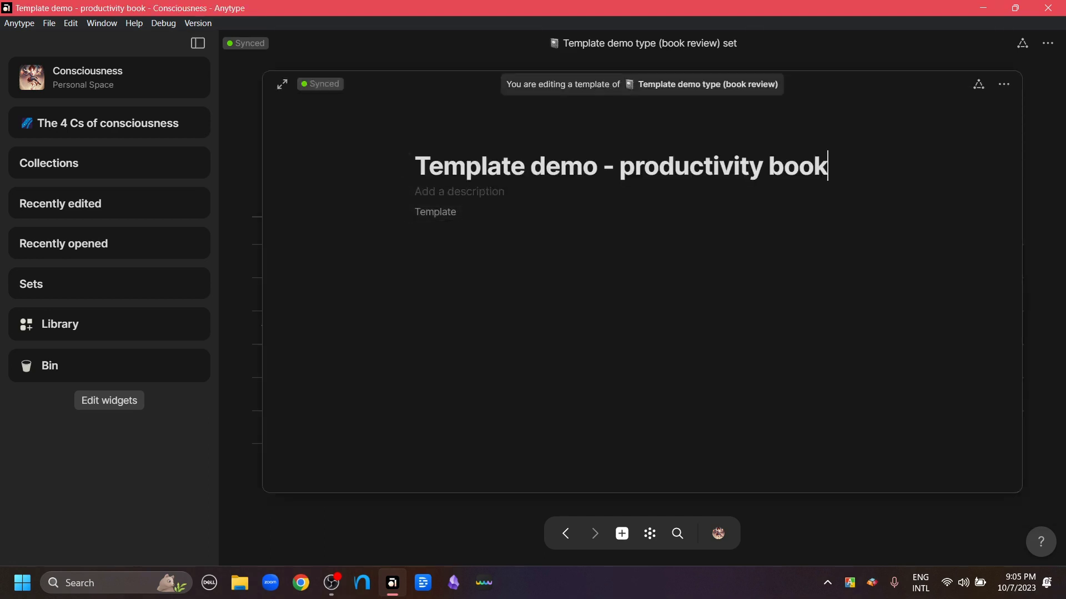
key(Return)
text(some formating)
key(Escape)
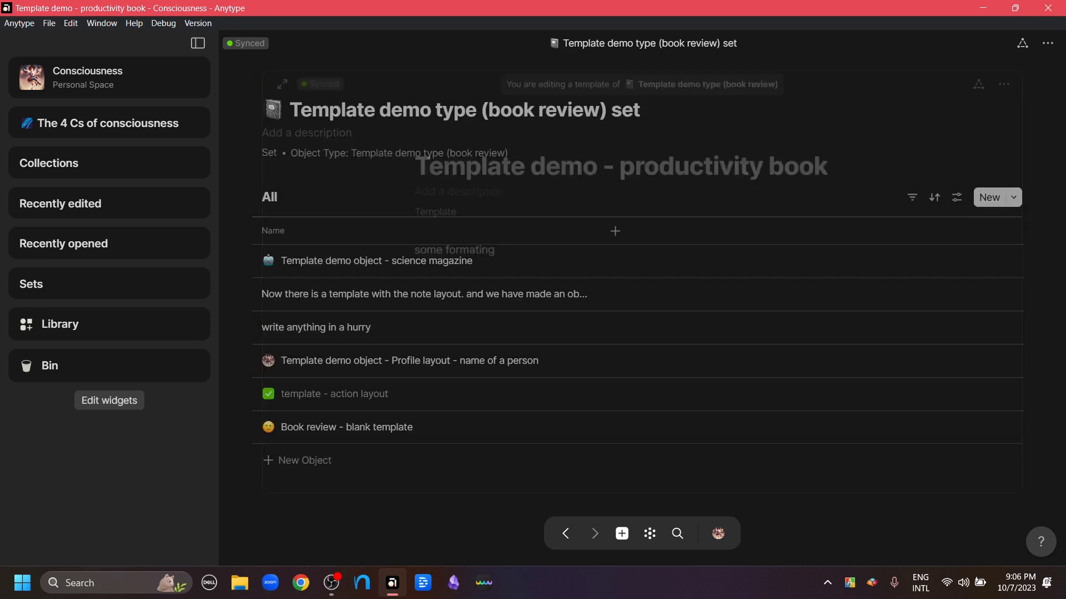
Step: Check the set view's default template choices for the productivity book template without changing the default
click(967, 197)
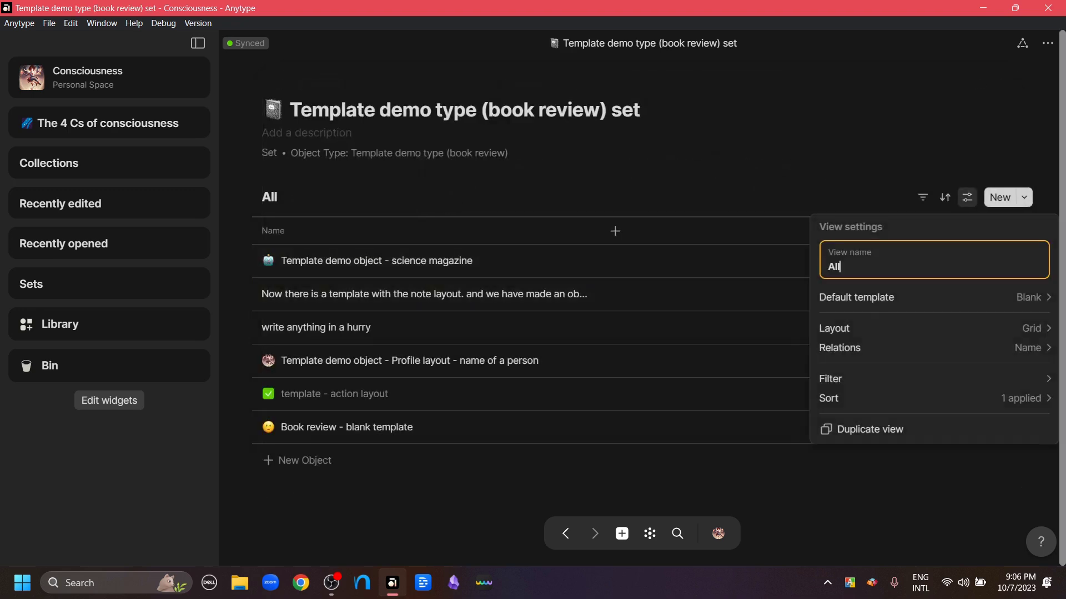
click(967, 298)
scroll(934, 381, down, 2)
scroll(934, 381, up, 2)
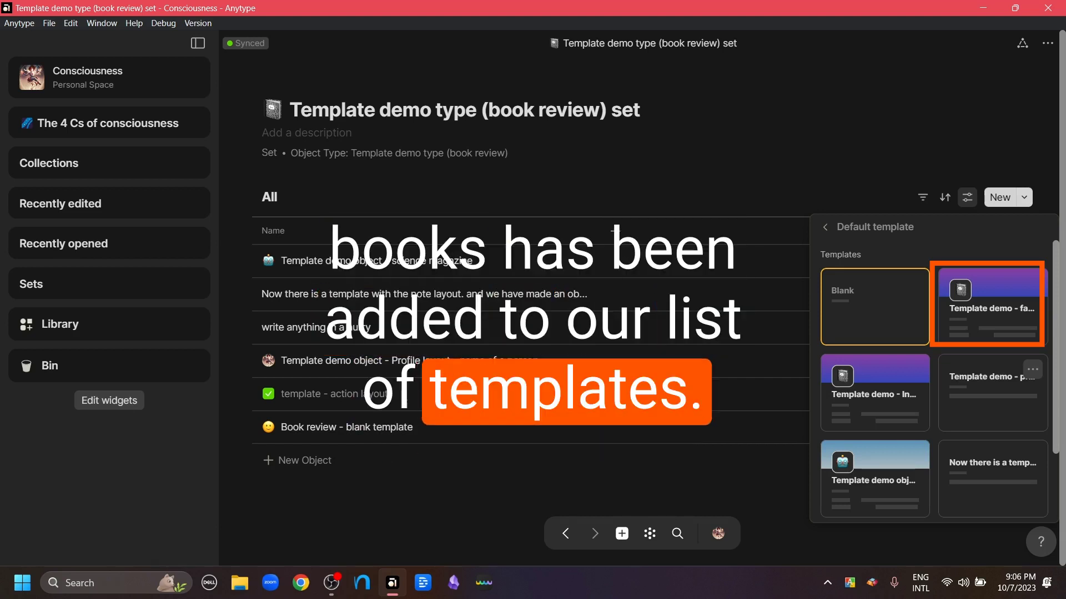
key(Escape)
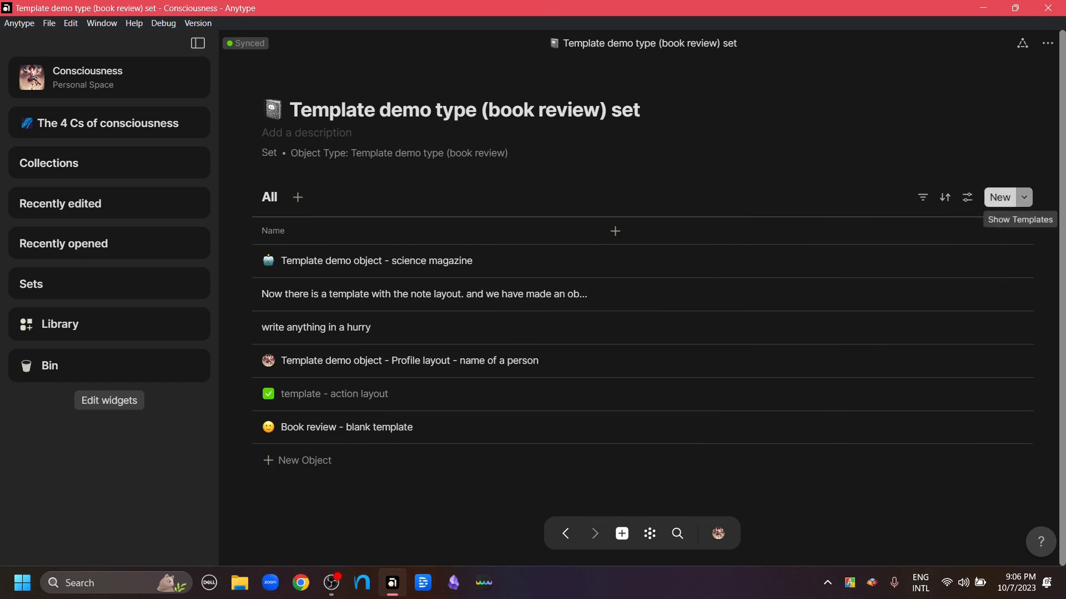
Step: Add another new template from the templates offered for new objects in the set
click(1024, 197)
scroll(907, 355, down, 2)
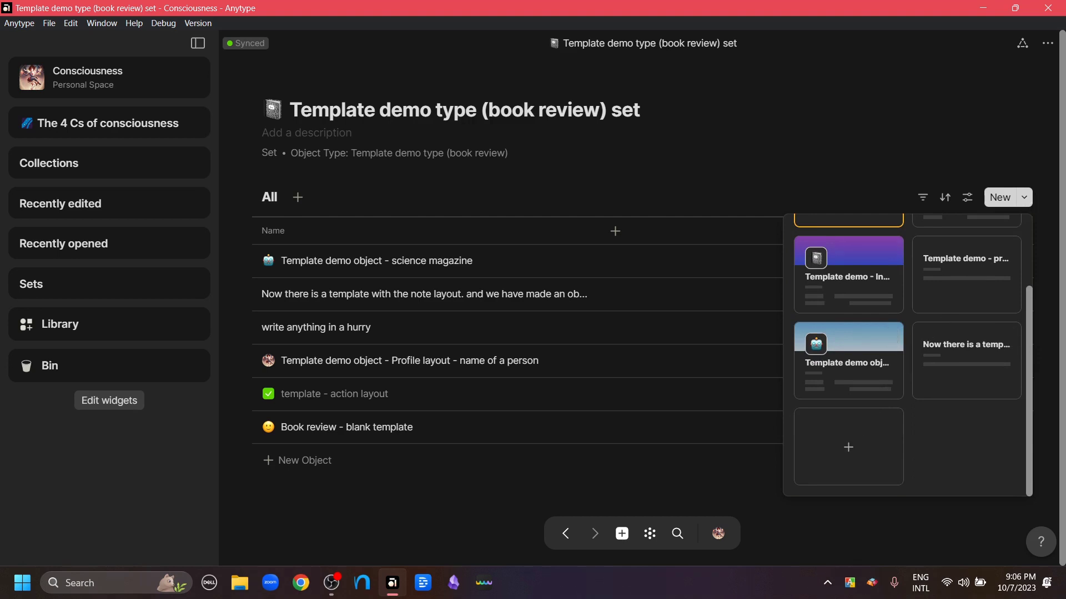
click(848, 447)
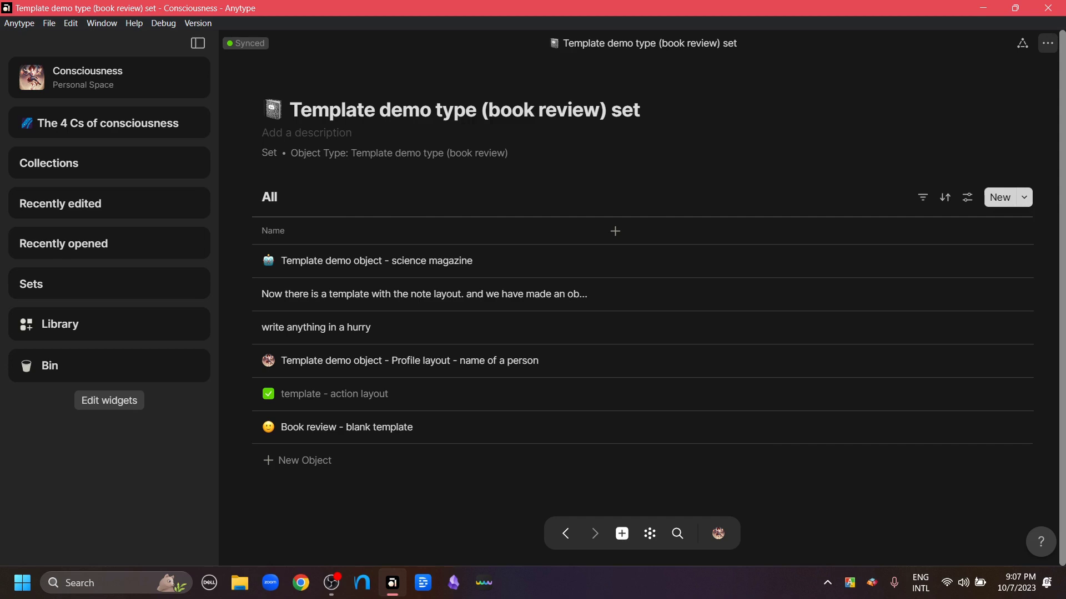
Step: Duplicate the set and title the copy "Duplicate Template demo type (book review) set"
click(1047, 43)
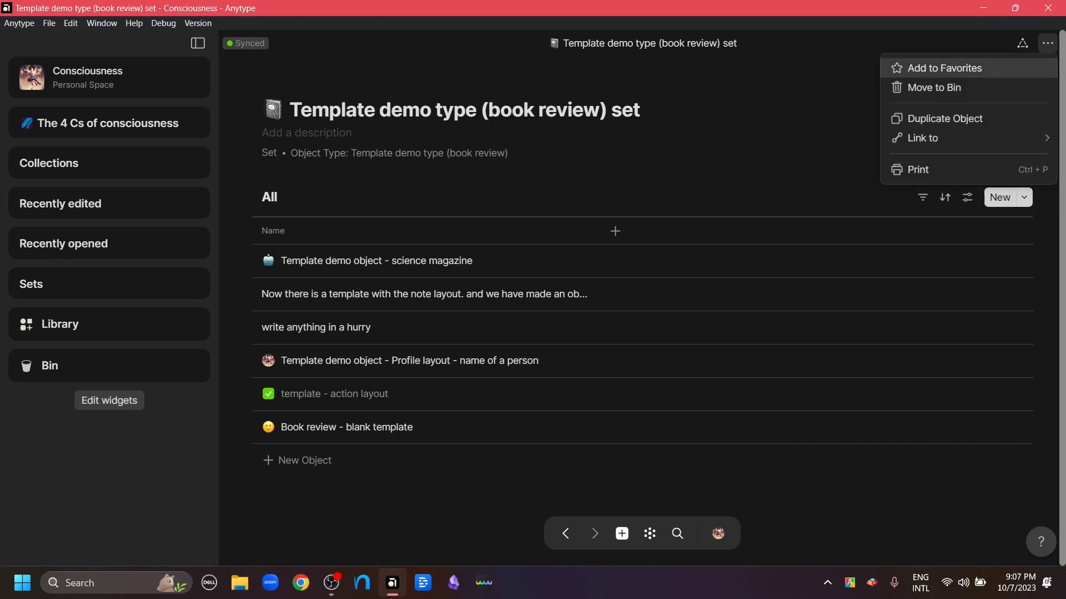
click(945, 118)
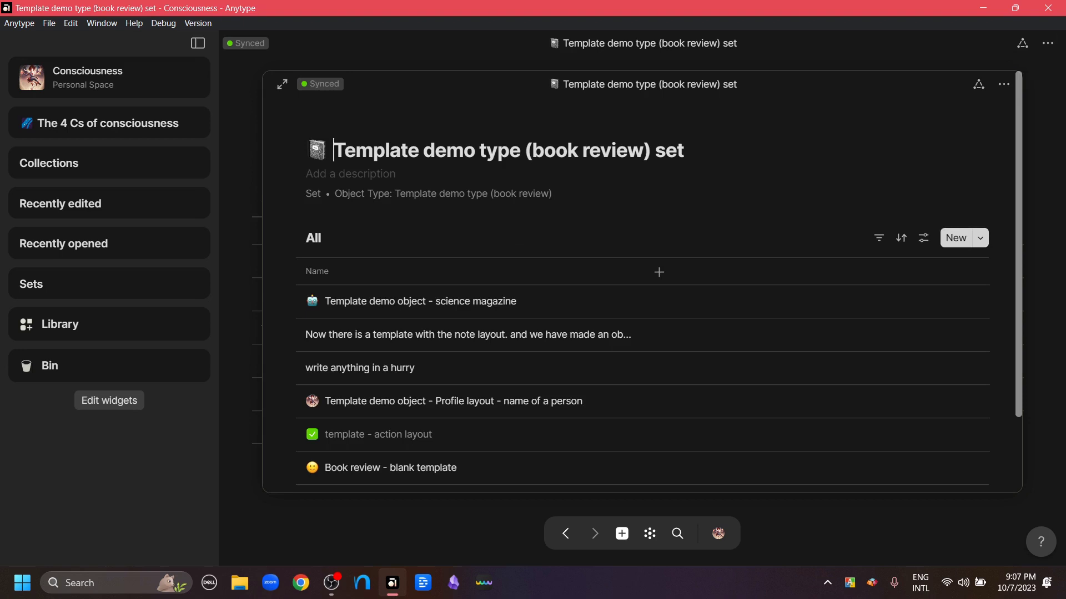
text(Duplicate)
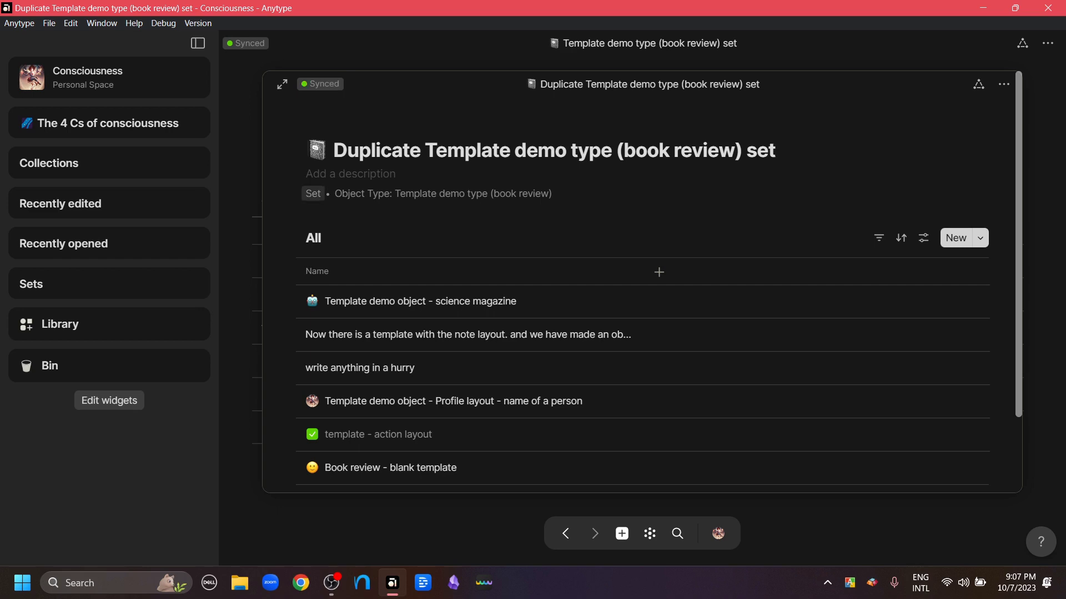
Step: Turn the duplicated set into a collection and open it as a full page
click(313, 193)
click(345, 240)
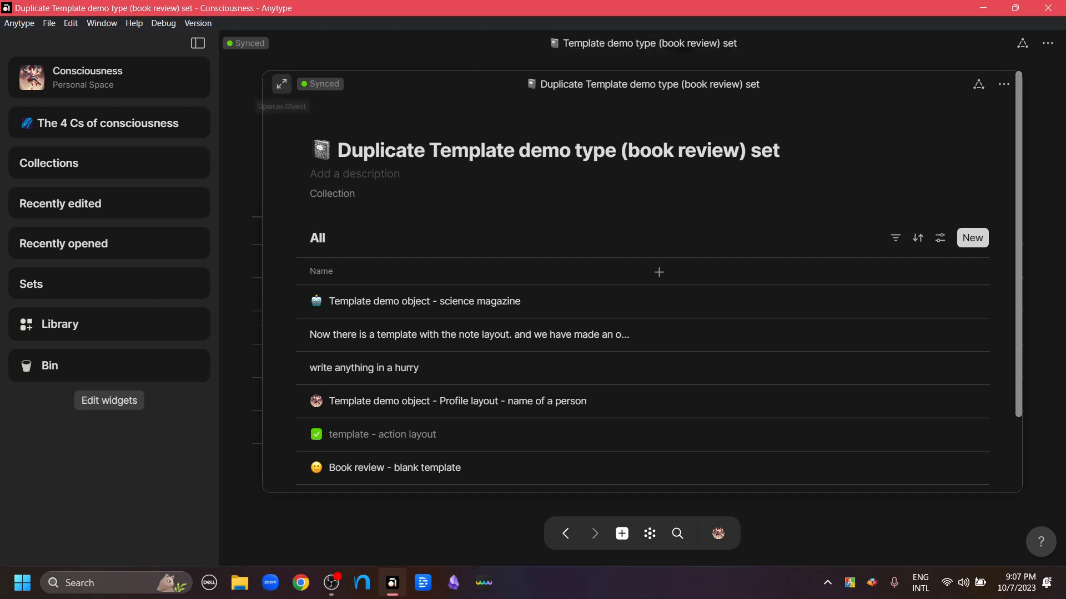
click(282, 84)
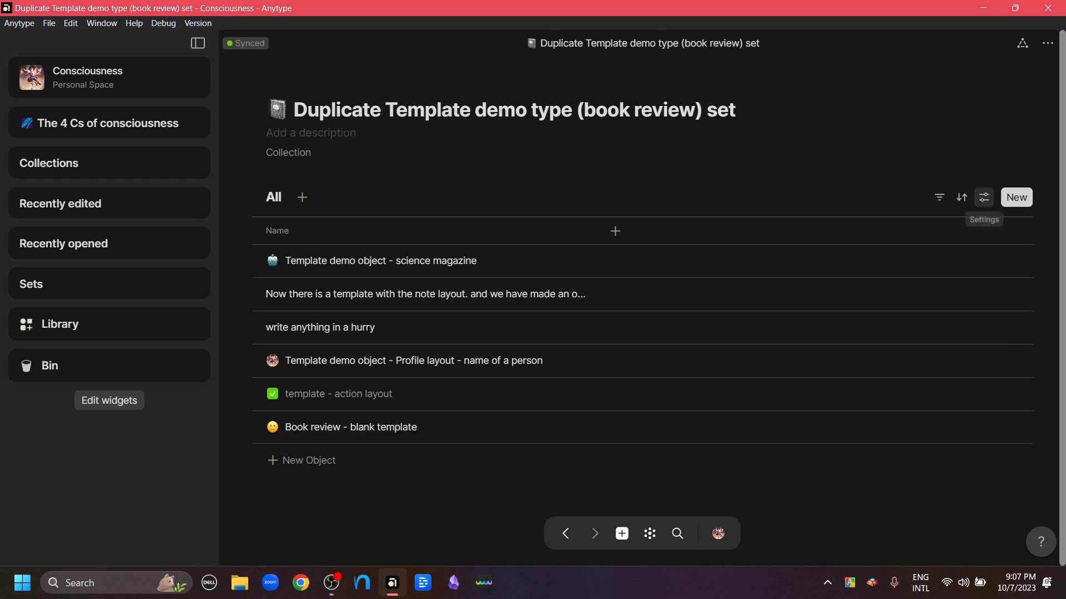
Step: Set the collection view's default type to Template demo type (book review) and look through its templates
click(984, 198)
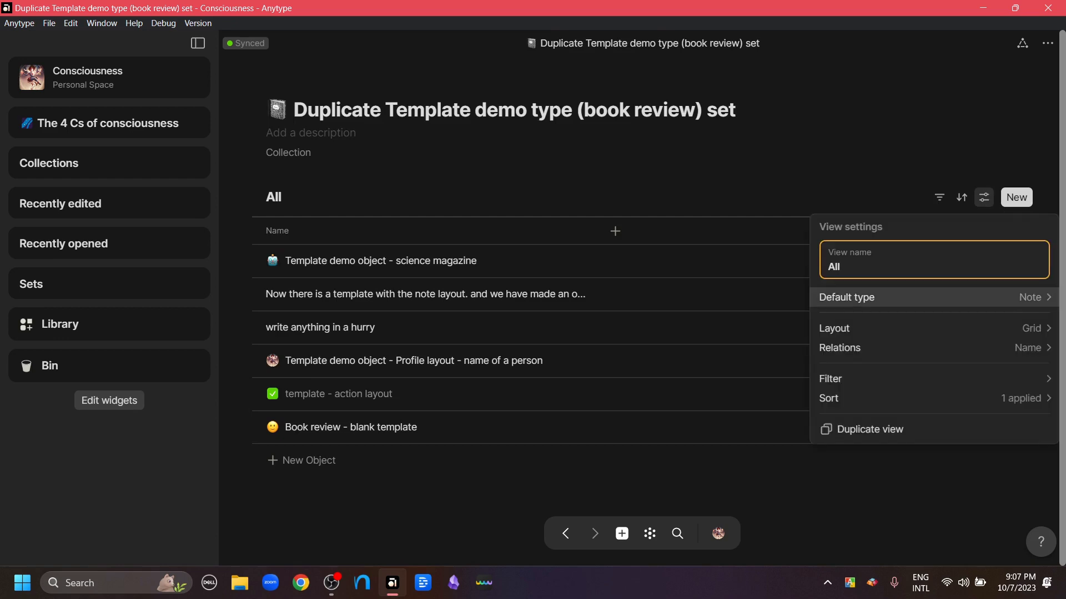
click(865, 297)
click(853, 259)
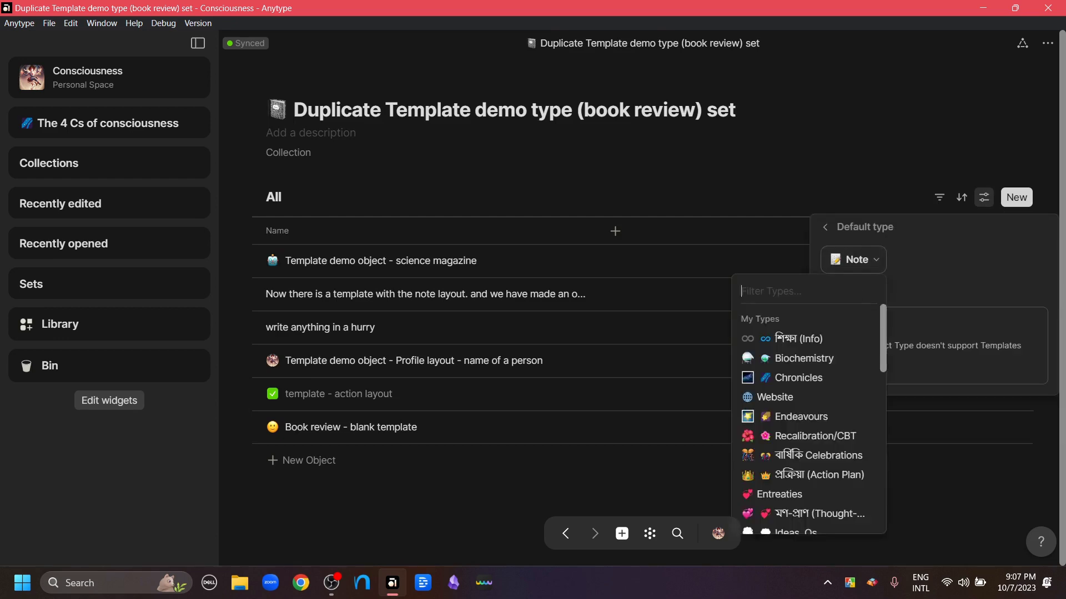
scroll(807, 417, down, 5)
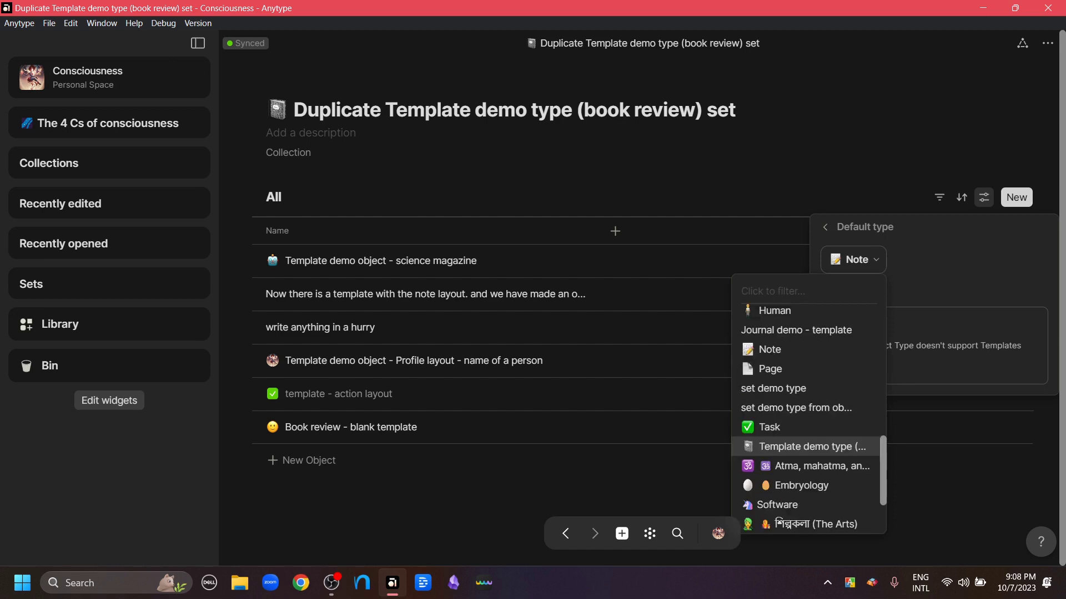
click(805, 447)
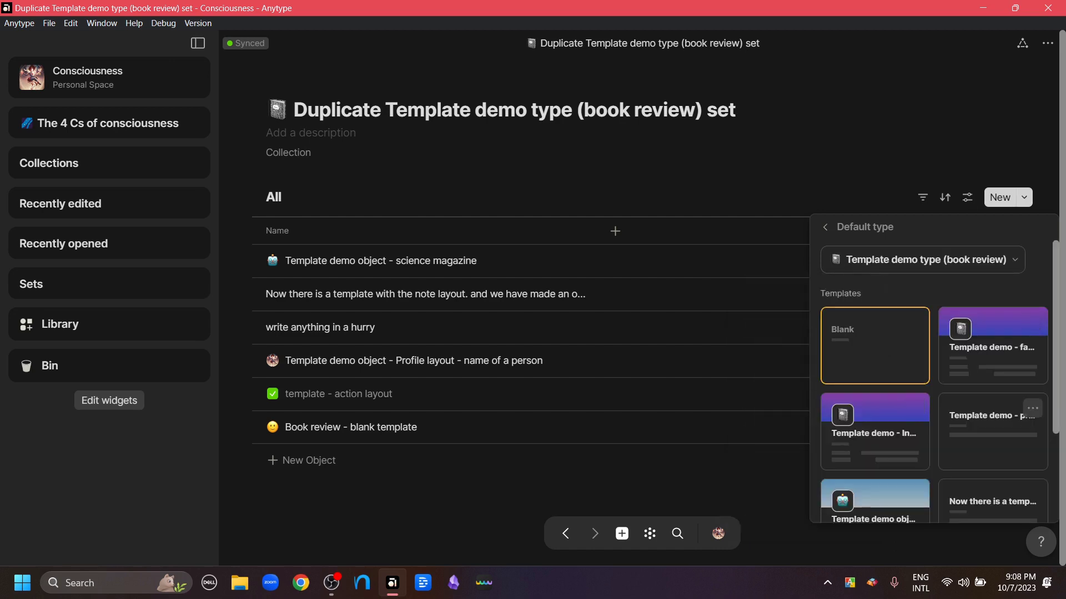
scroll(988, 361, down, 3)
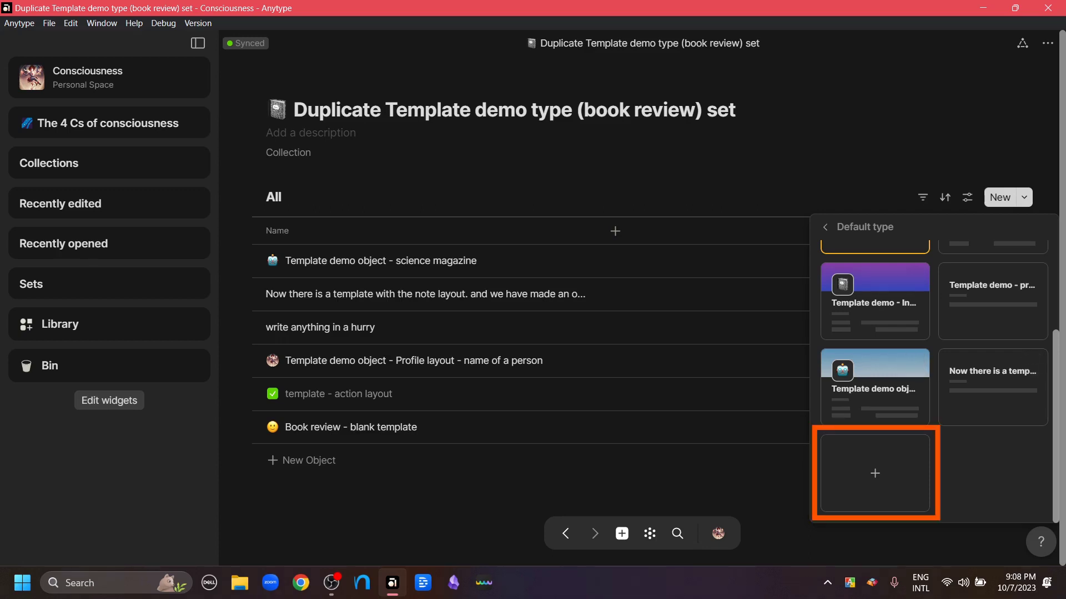
click(874, 473)
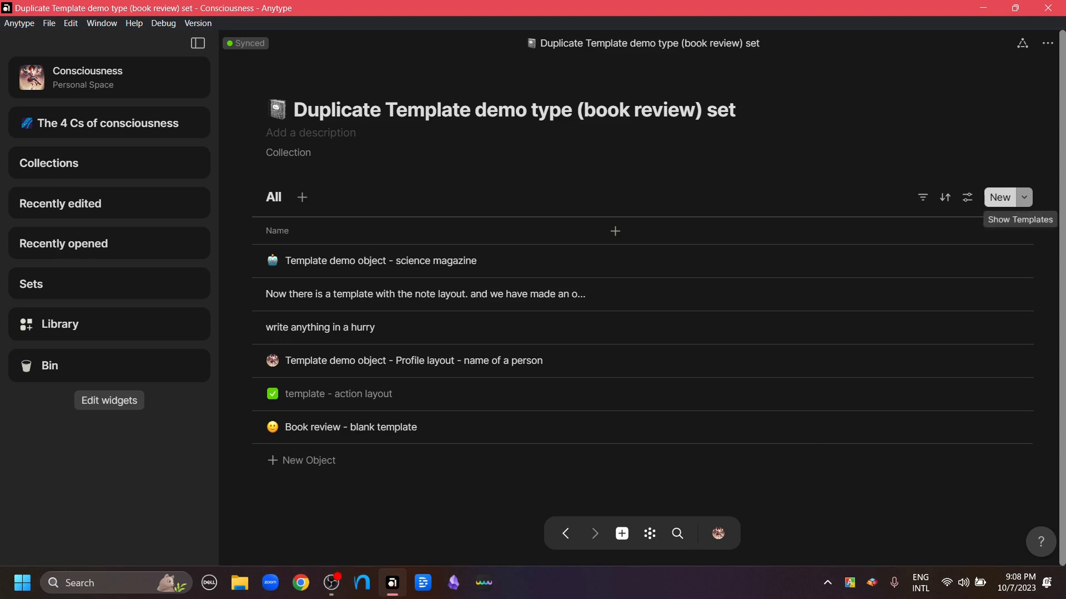
Step: Check the type choices and templates offered for new objects in the collection without changing the type
click(1024, 197)
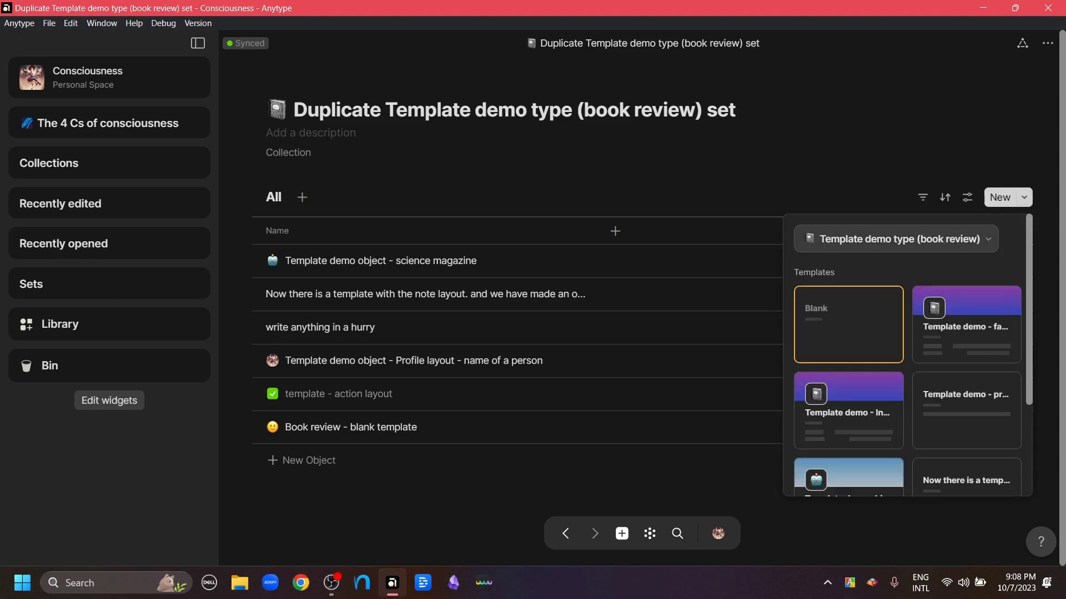
click(899, 238)
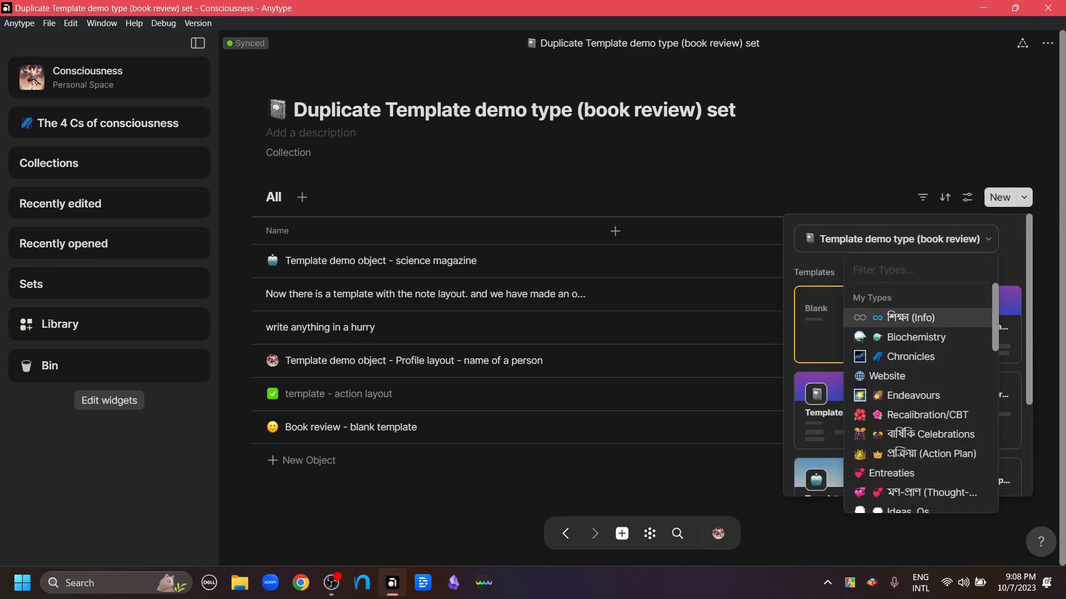
click(895, 239)
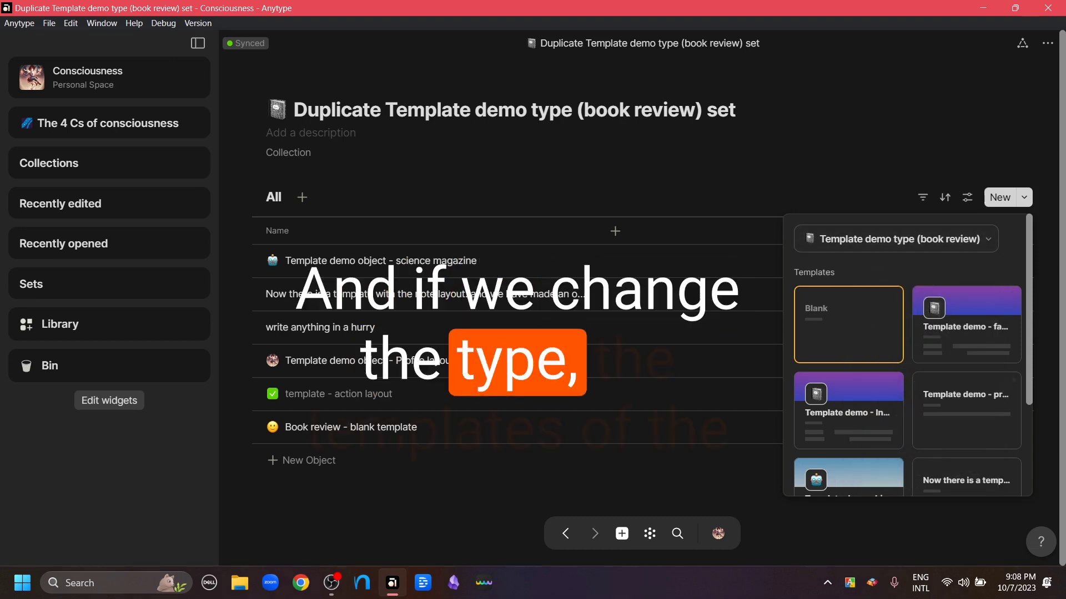
scroll(966, 311, down, 1)
scroll(907, 355, down, 3)
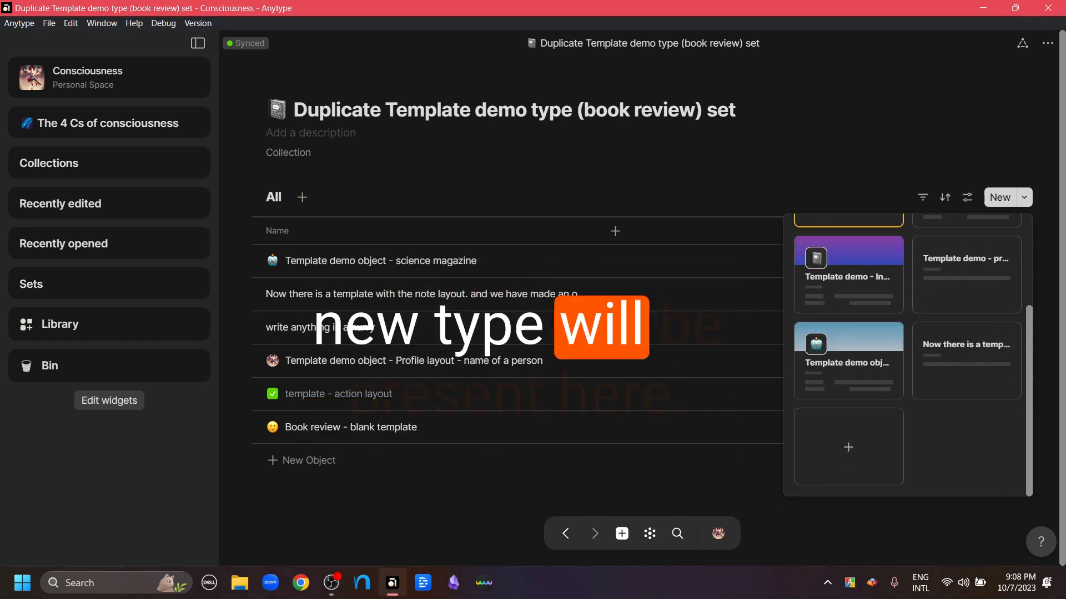
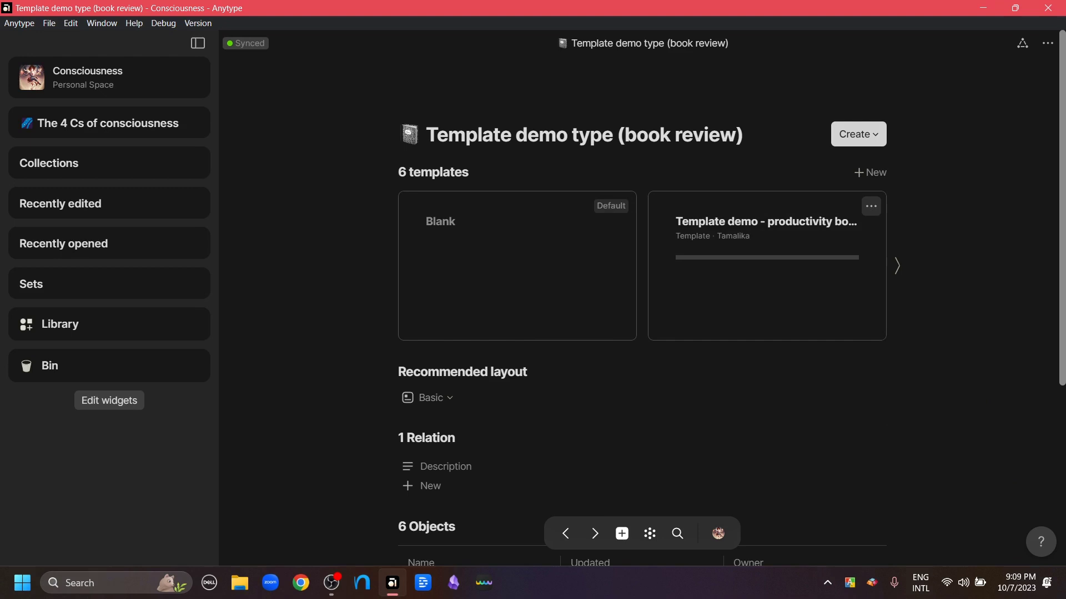
Step: Set the productivity book template as the default template of the book review type
click(871, 206)
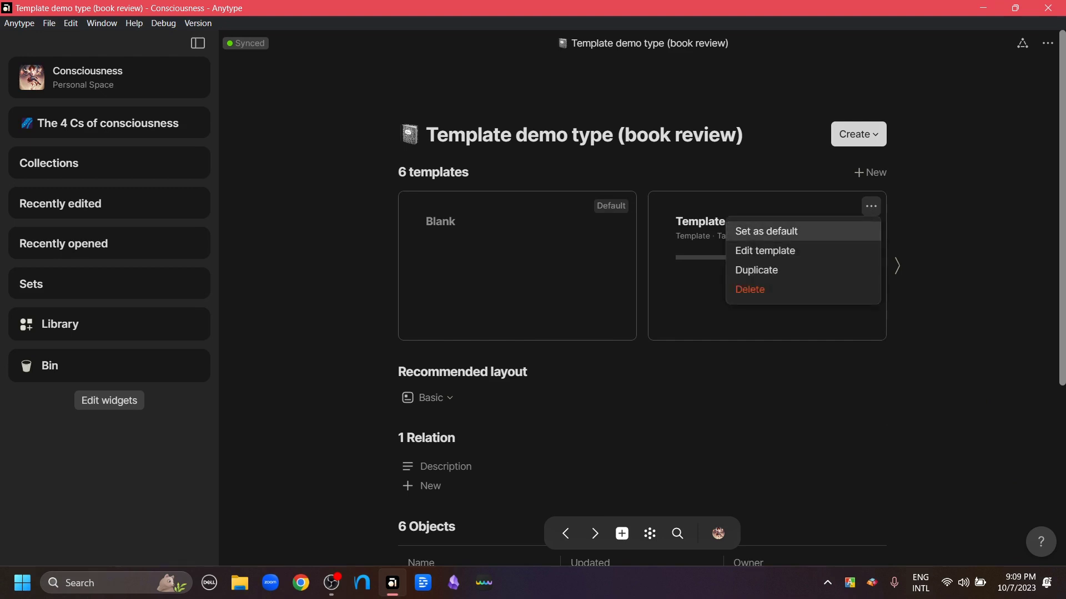
click(766, 231)
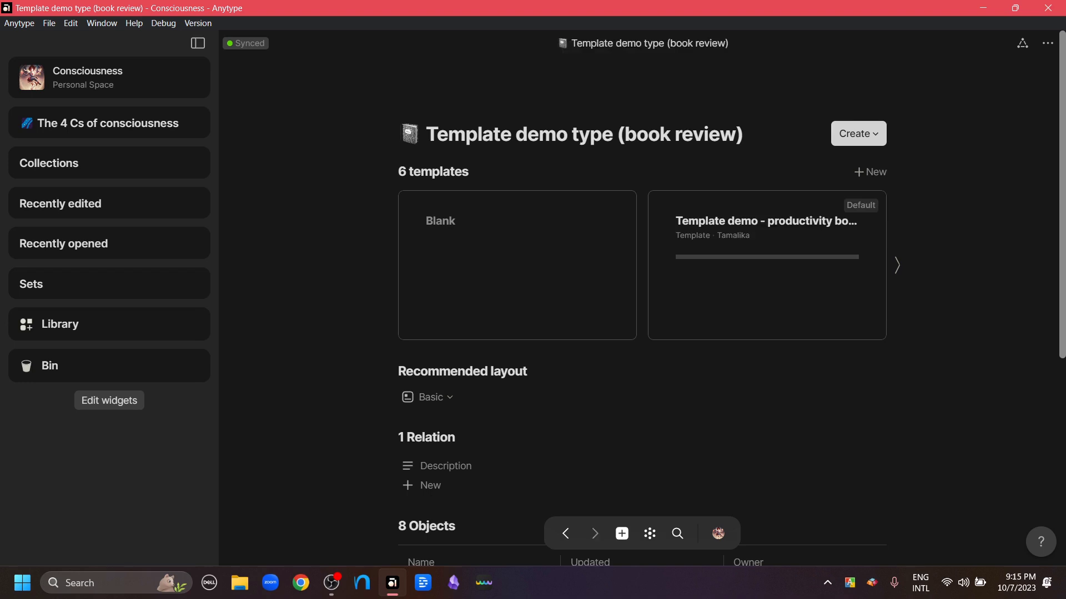
Step: Open the science magazine template from the type's templates, set it as the default template, and close it
click(897, 265)
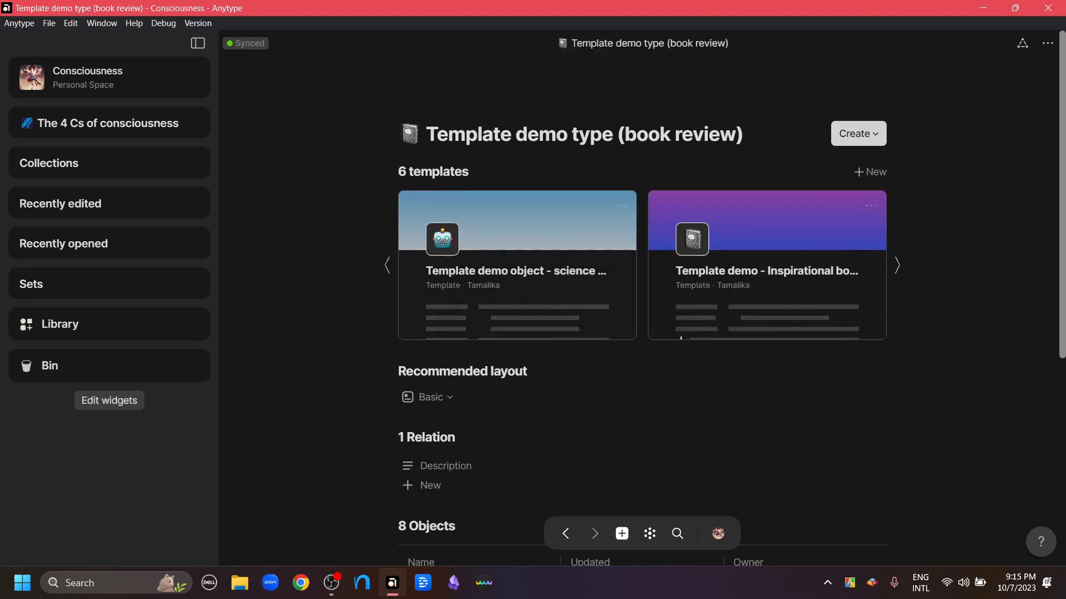
click(516, 265)
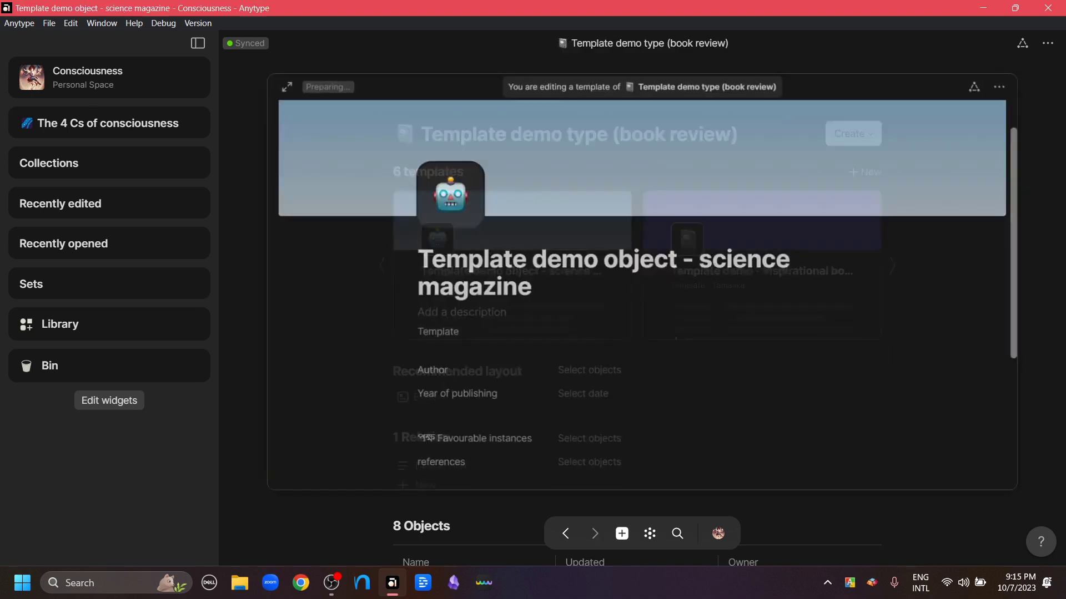
click(1004, 83)
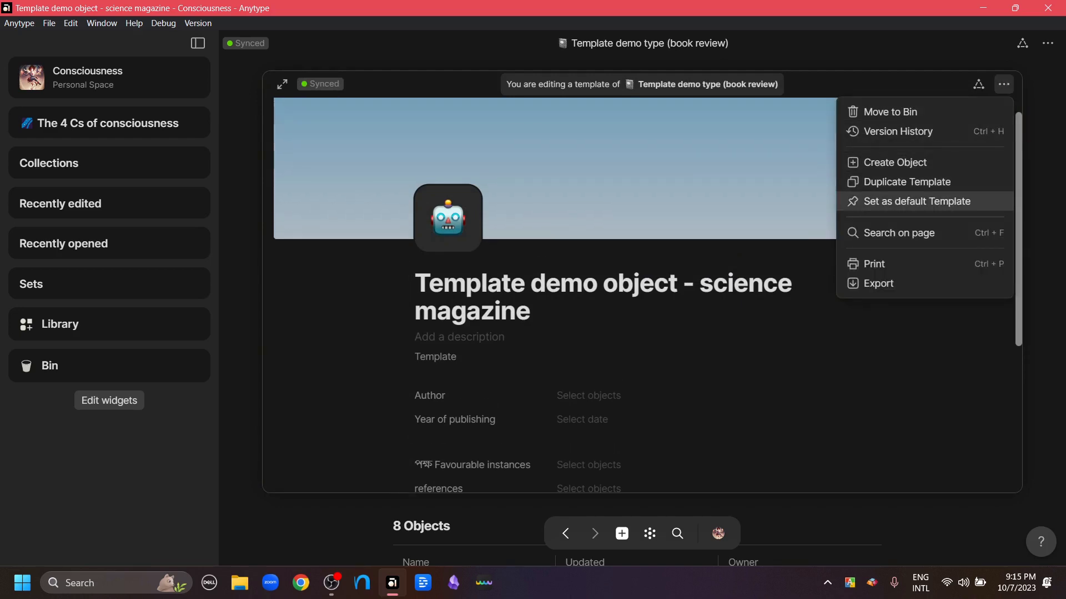
click(916, 201)
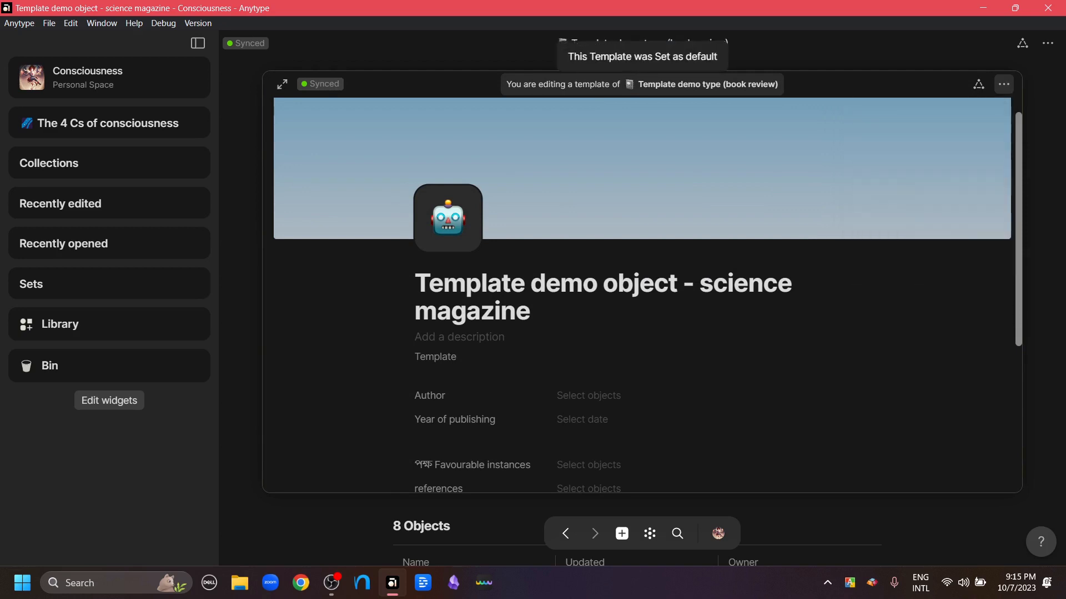
key(Escape)
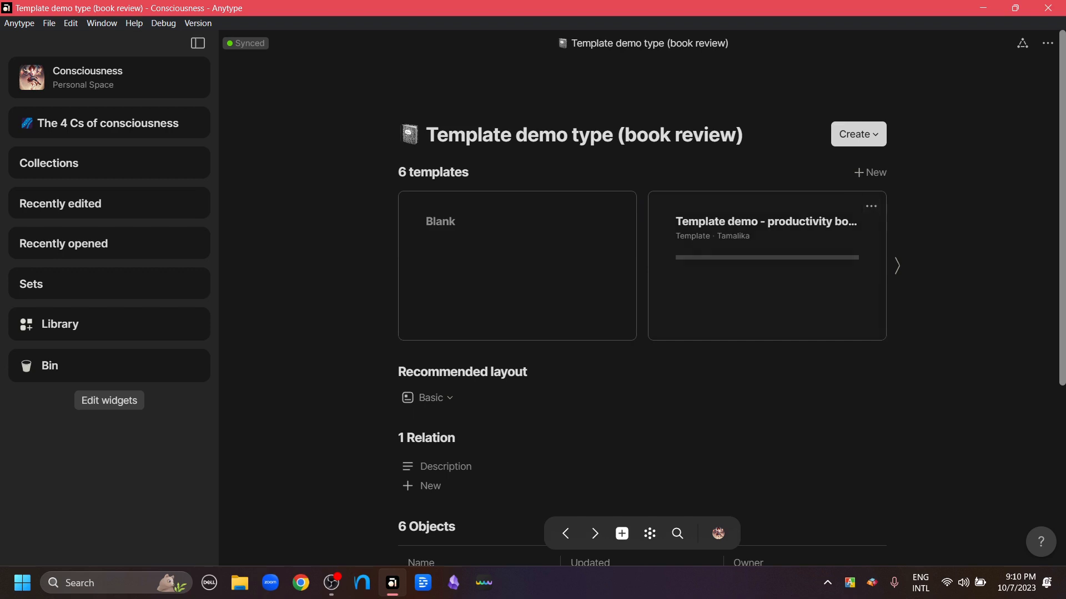
Step: Create a new object from the book review type's page, then return from it to the type's page
click(858, 134)
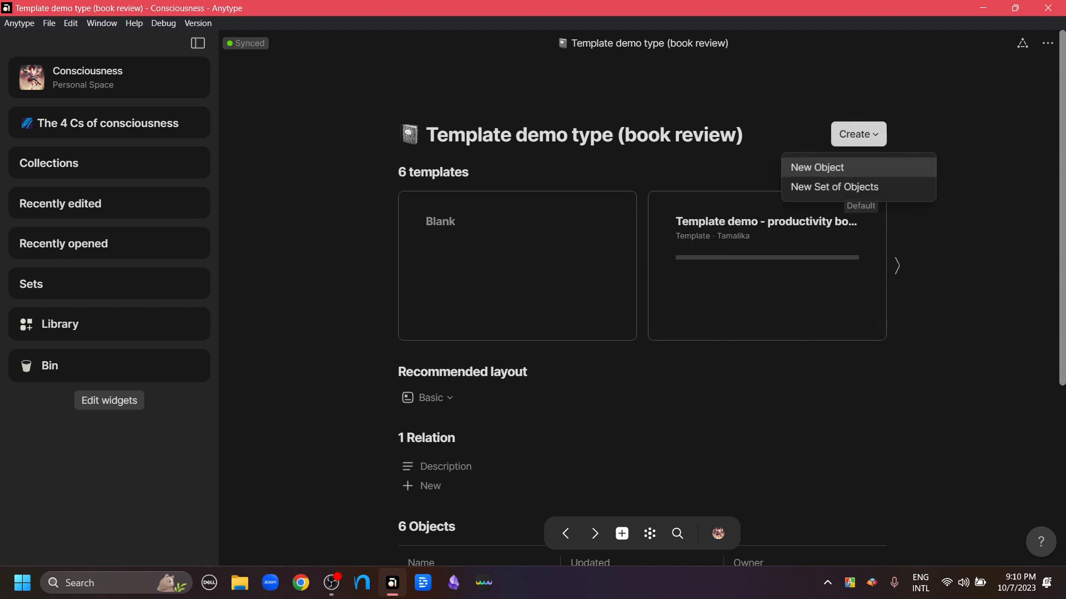
click(817, 167)
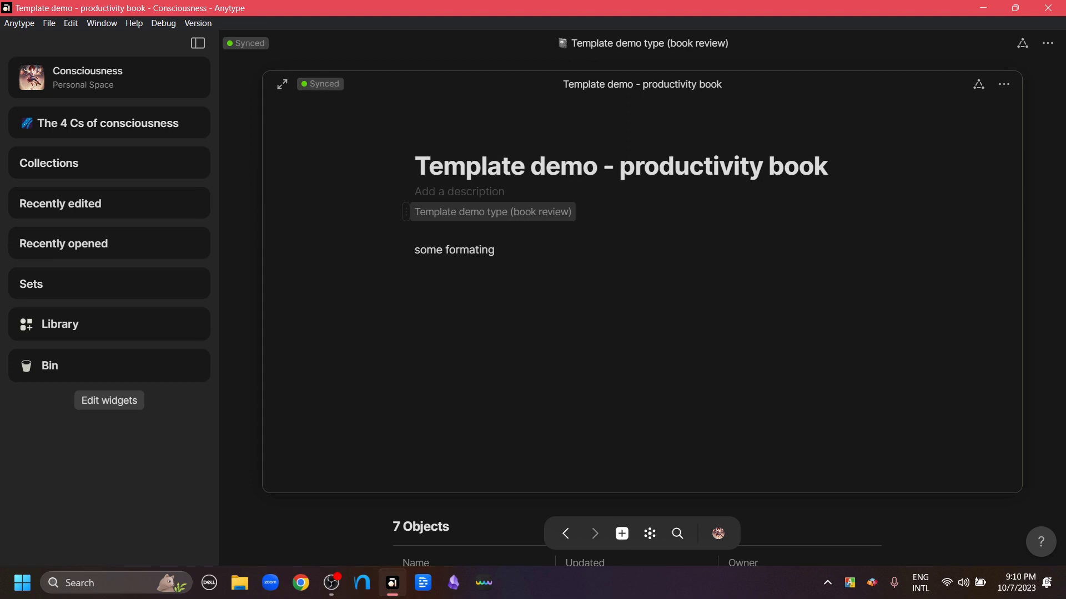
click(489, 212)
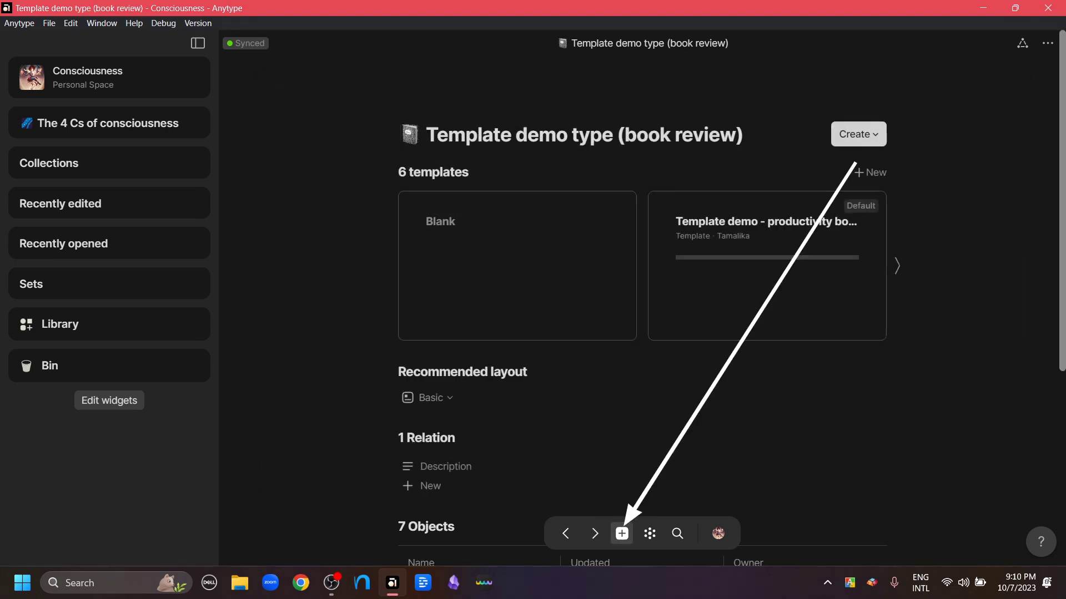
Step: Create another empty object and set its type to Template demo type (book review), searching the types for "templ"
click(621, 533)
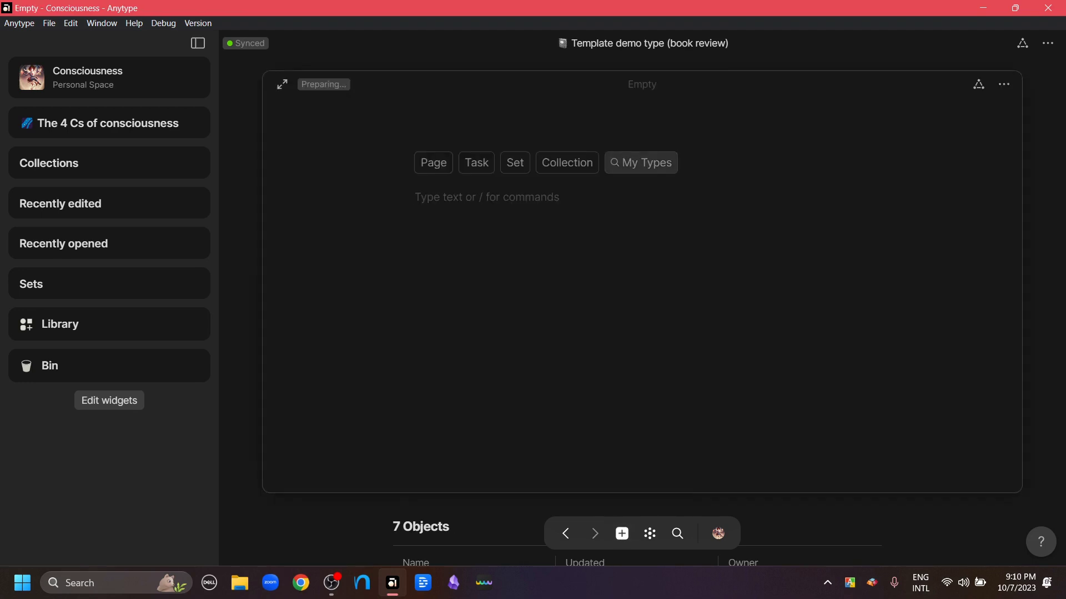
click(640, 162)
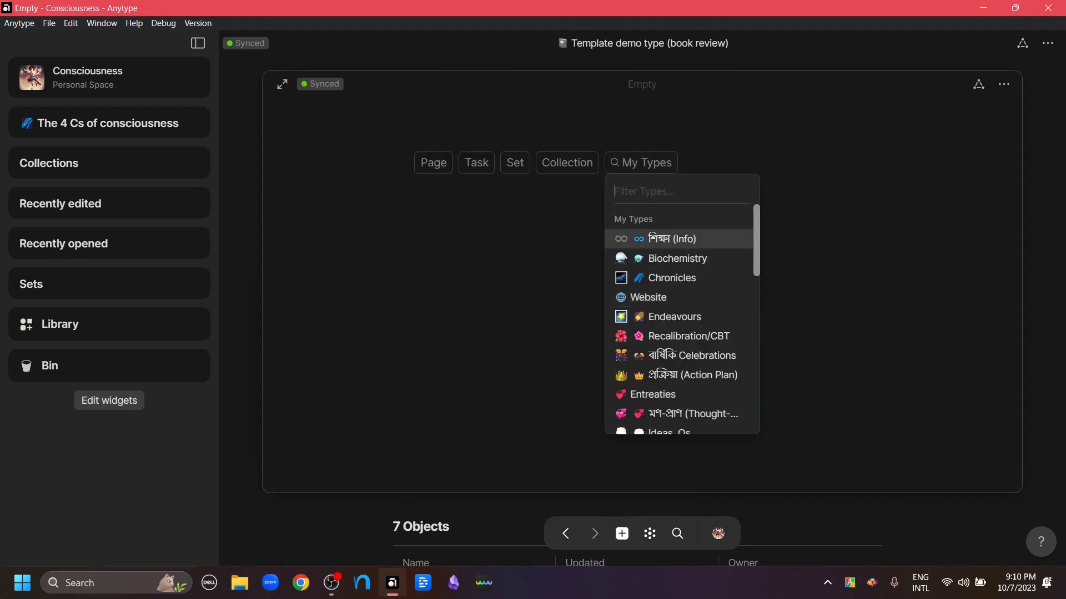
text(templ)
key(Down)
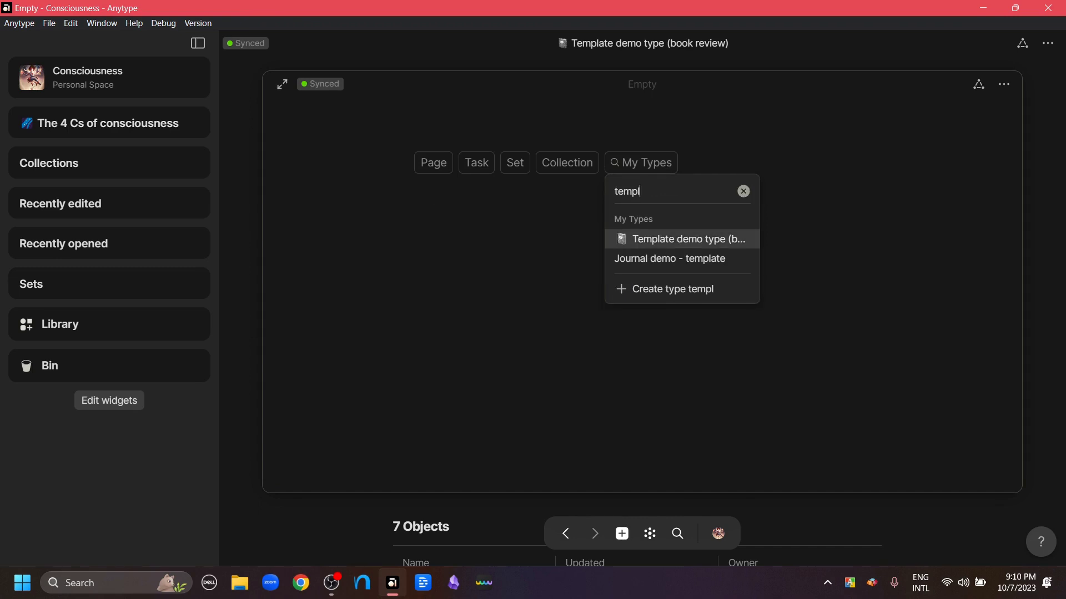
key(Return)
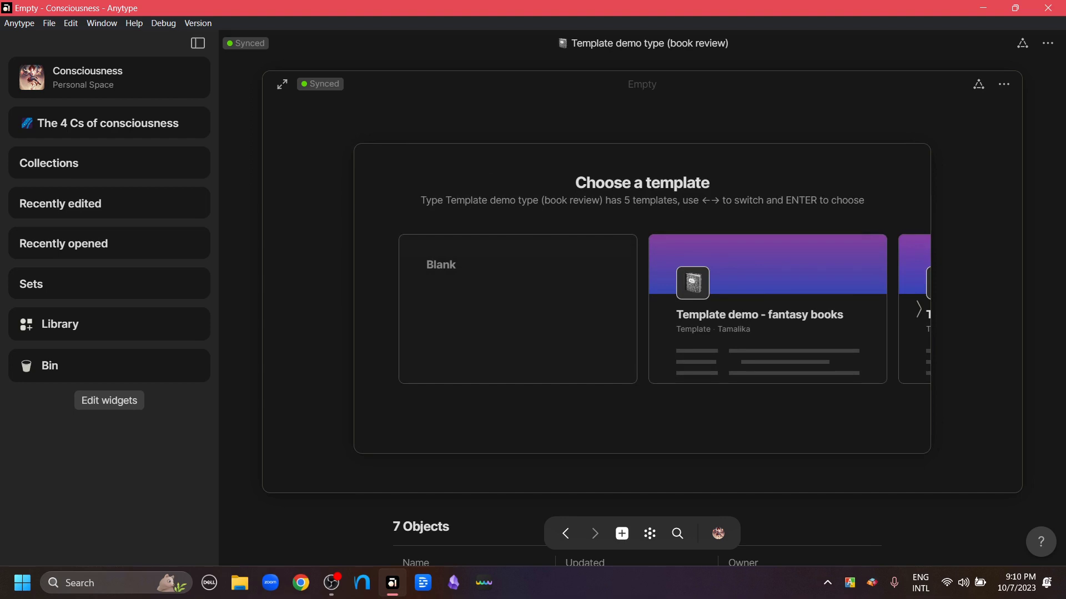
Step: Apply the science magazine template to the new object, add "2" to the end of its title, and close it
click(918, 309)
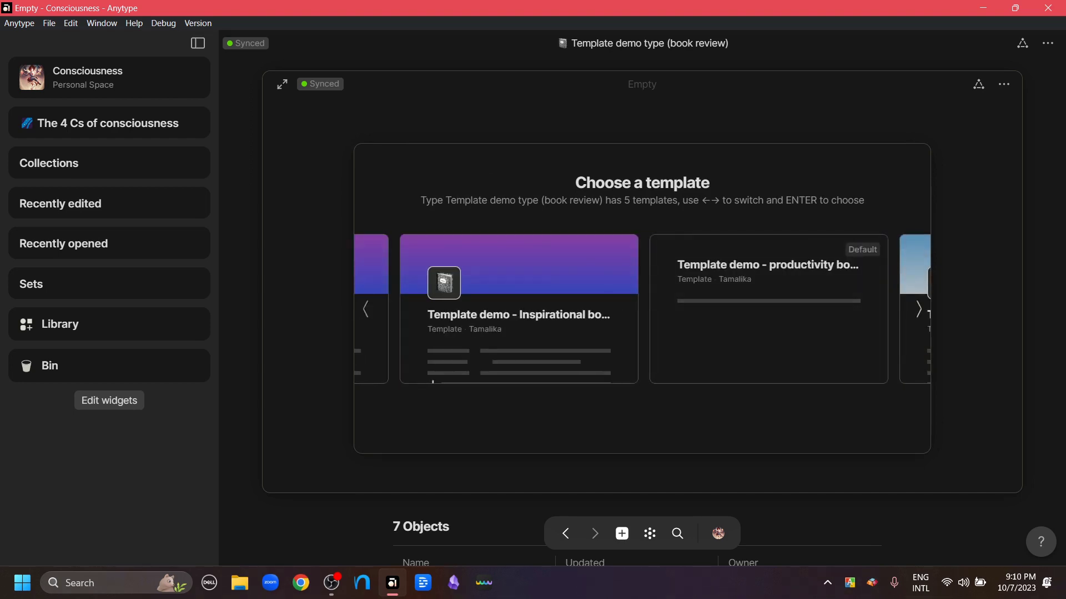
key(Right)
key(Return)
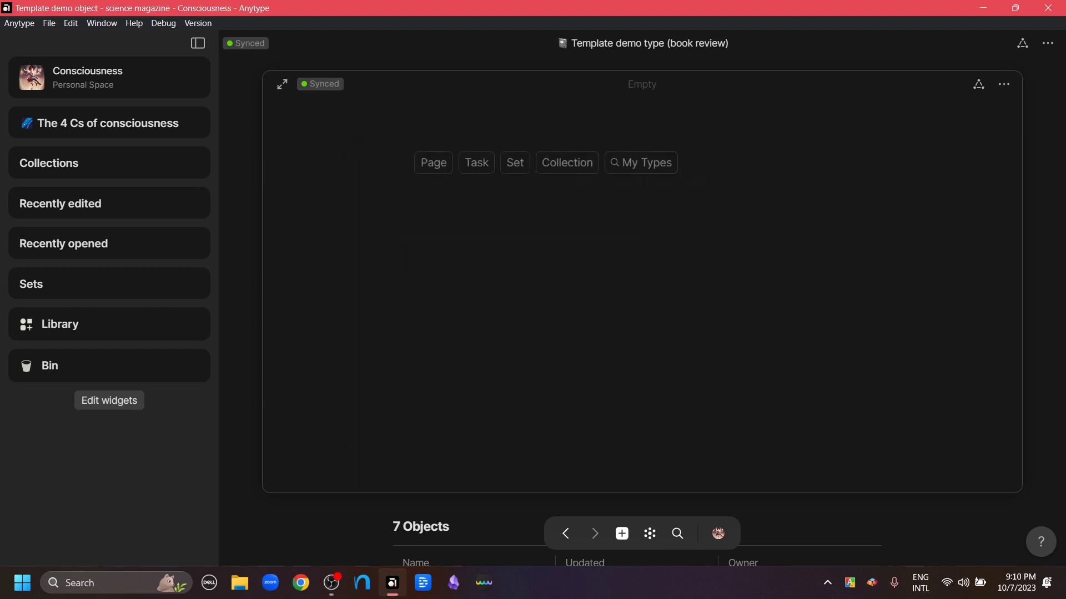
text(2)
key(Escape)
scroll(642, 311, down, 1)
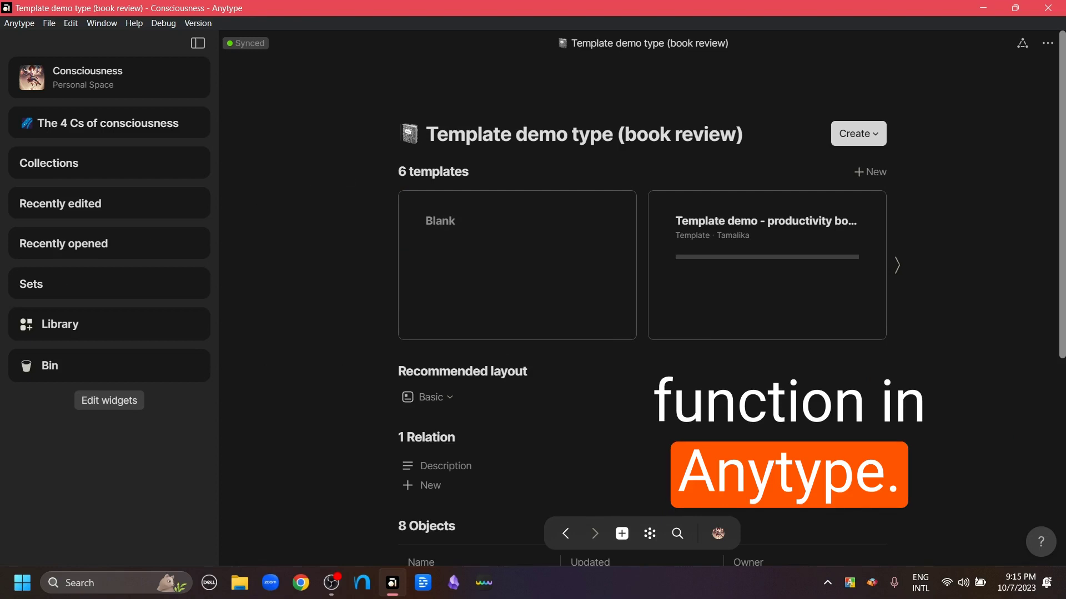
Step: Open the Template demo type (book review) set from the list of sets
click(31, 284)
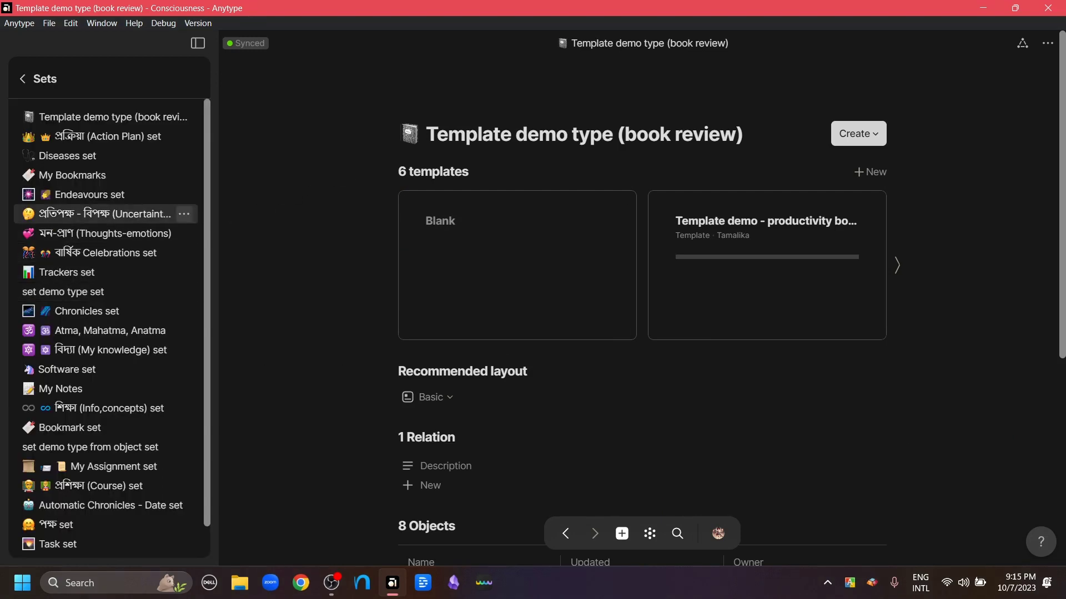
click(104, 117)
click(100, 116)
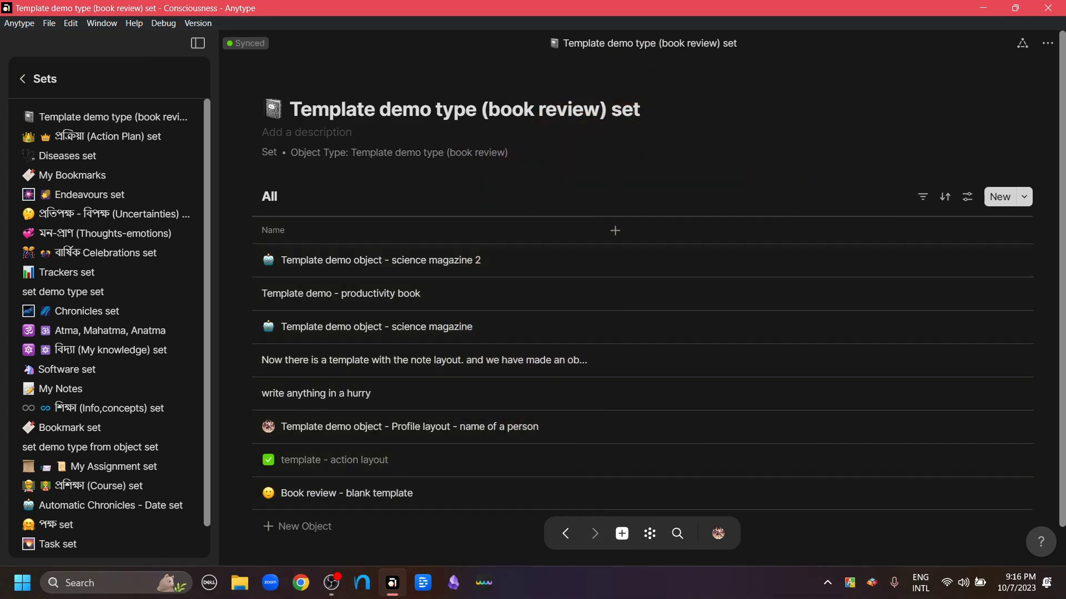
Step: Check the default template choices in the settings of the set's All view without changing the default
click(967, 196)
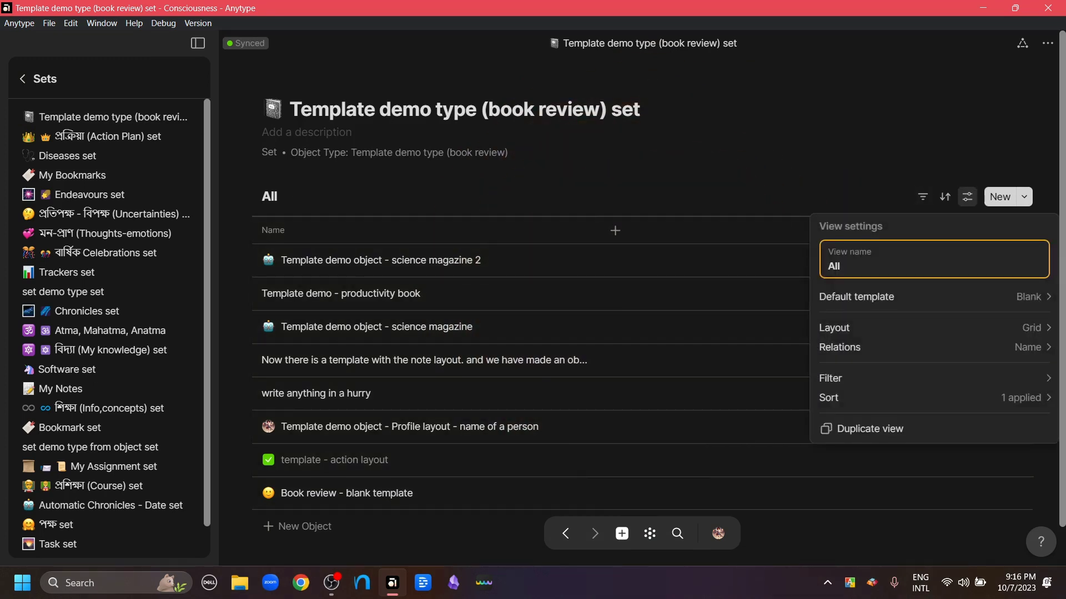
click(874, 297)
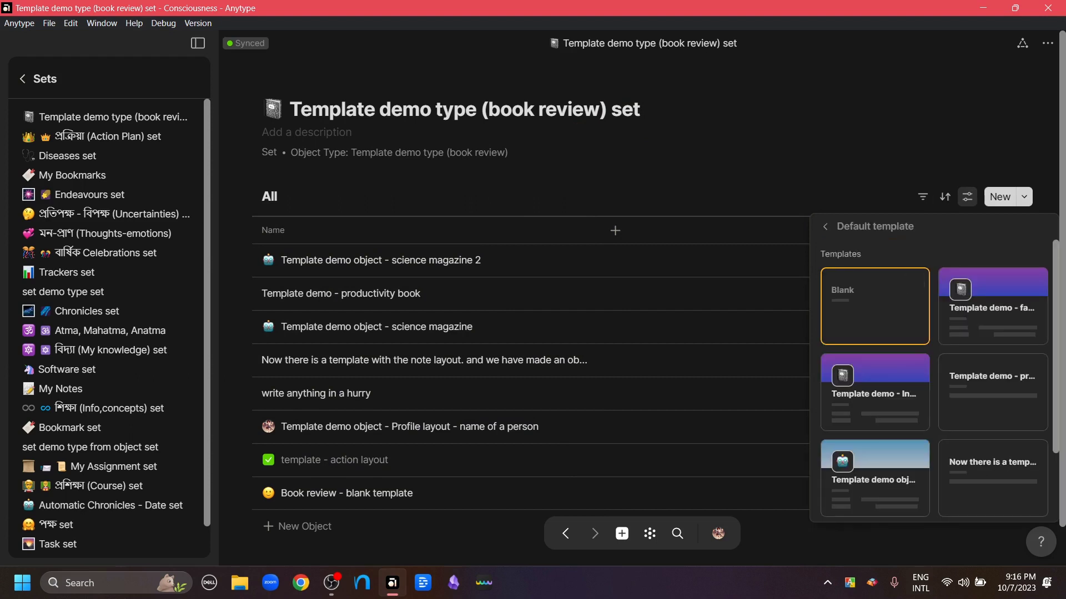
key(Escape)
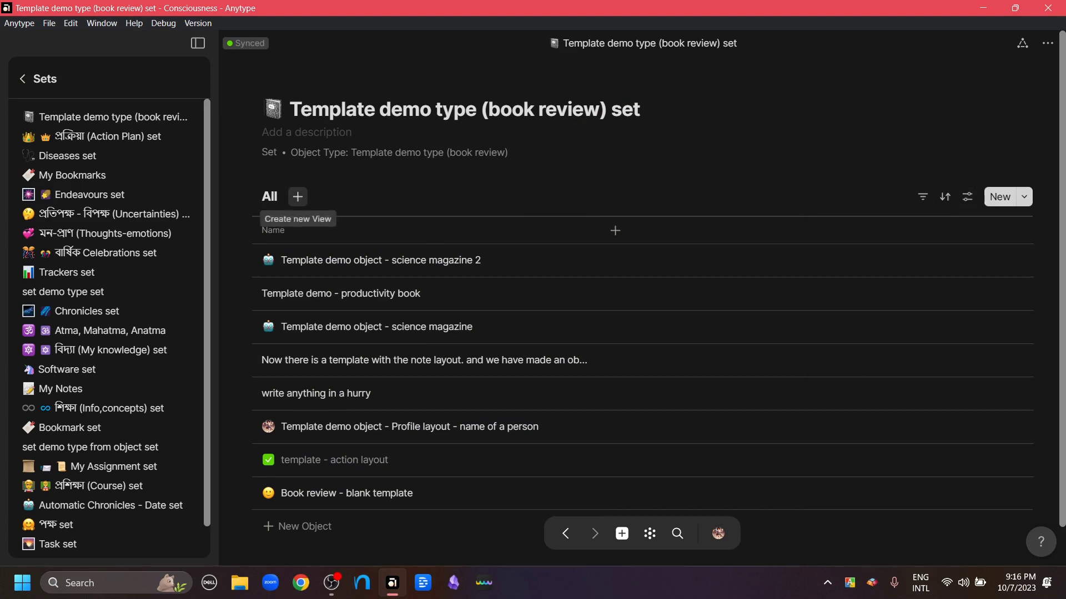
Step: Add a new view named "fantasy book" to the book review set
click(298, 197)
text(fantasy book)
key(Return)
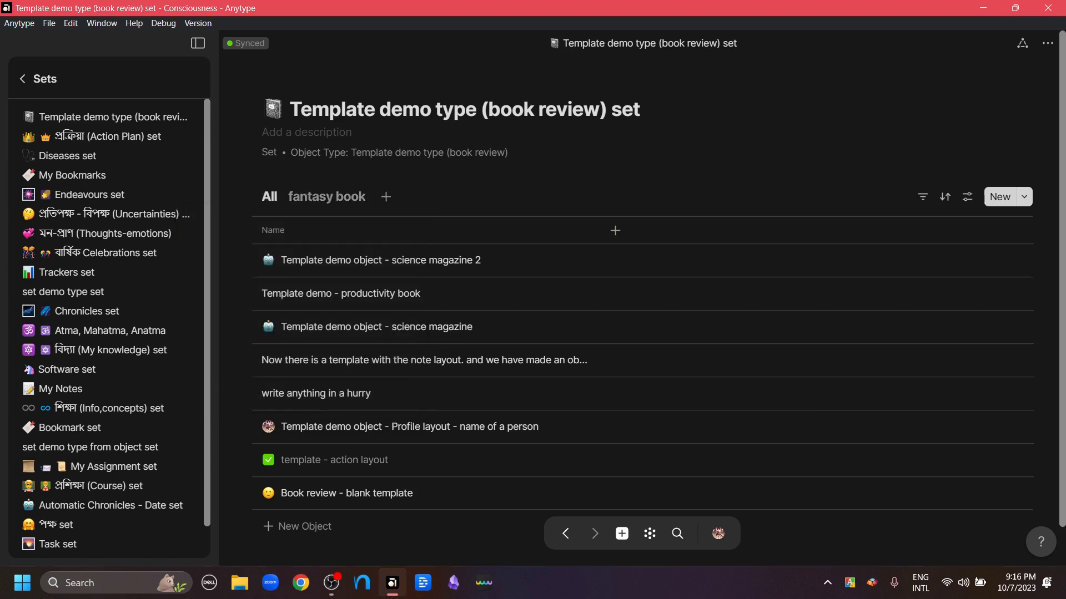
Step: Rename the set's All view to "All books" and check its view settings, leaving the default template as Blank
right_click(269, 196)
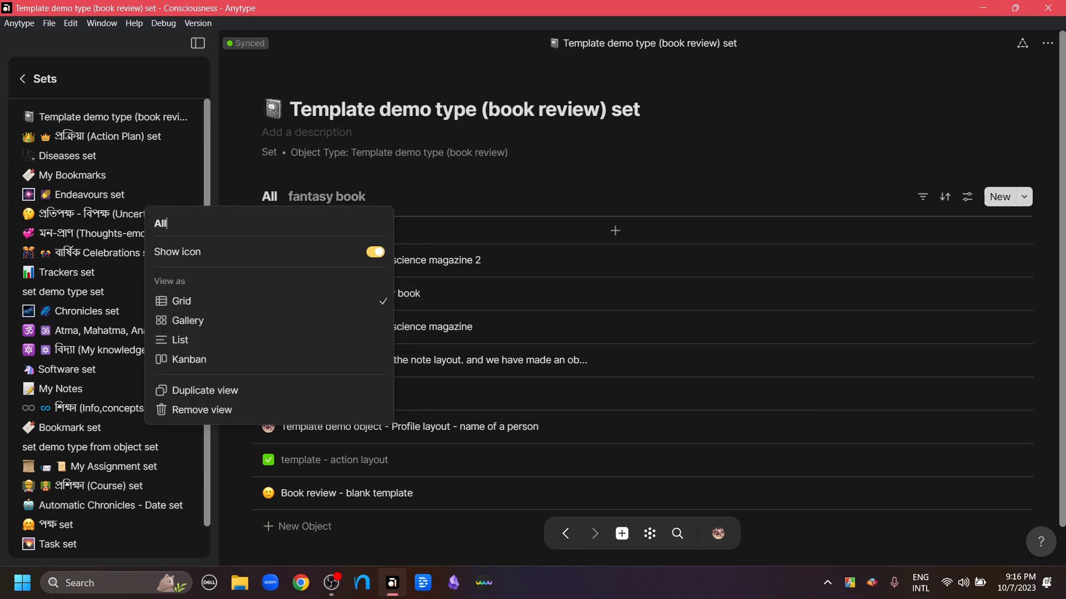
text(books)
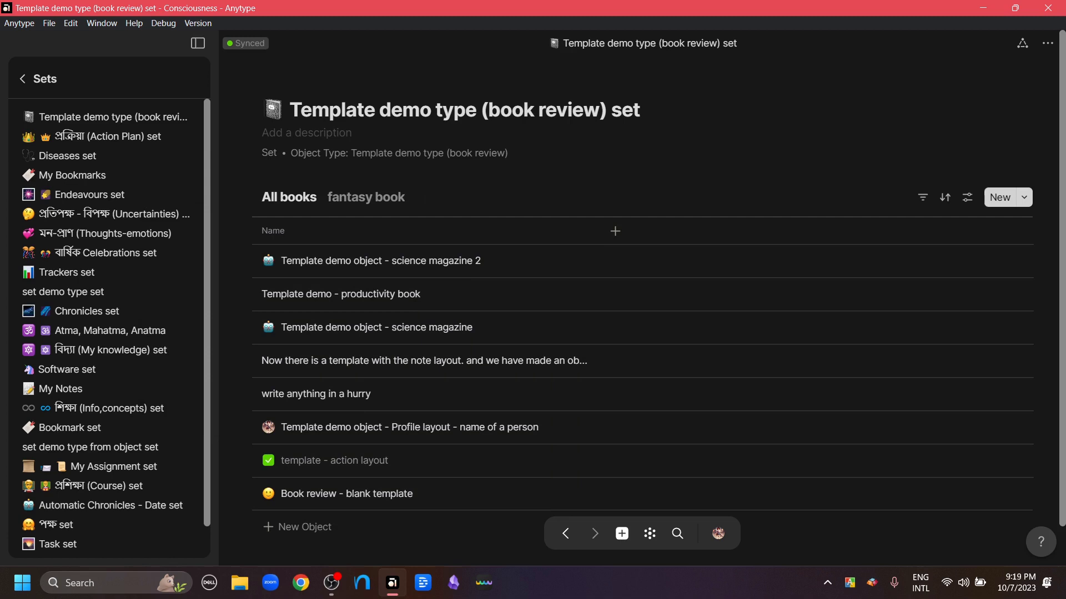
click(966, 197)
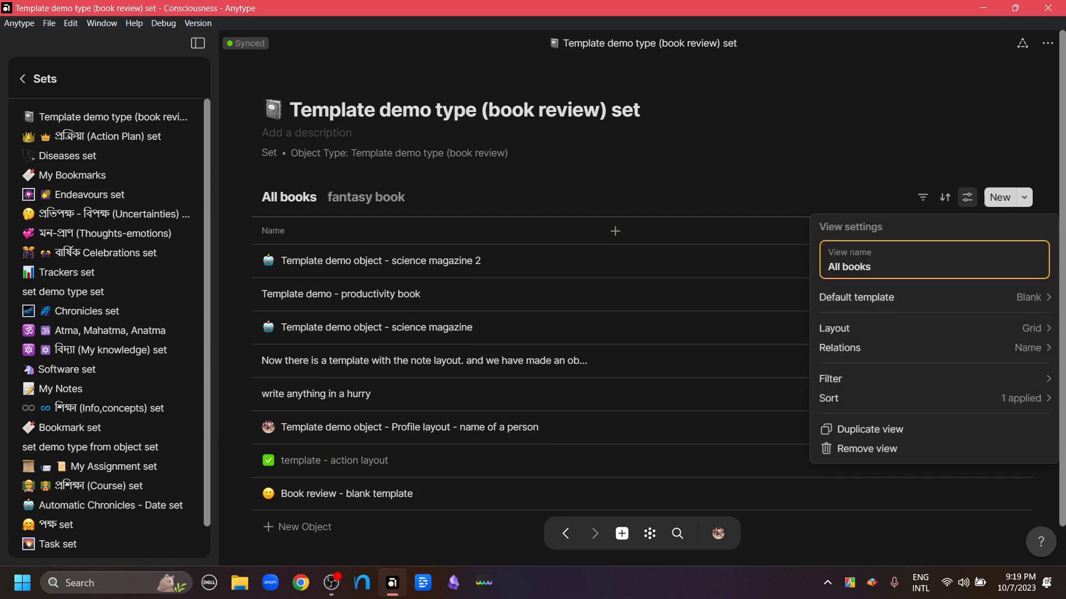
key(Escape)
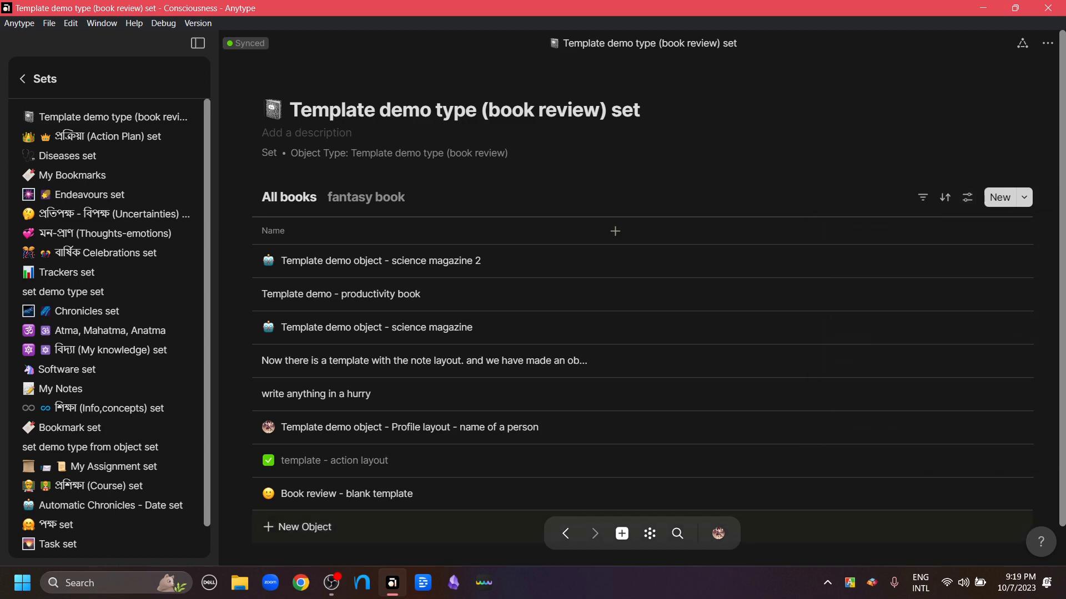
Step: Create an object in the All books view titled "template demo object - from set - blank template as default", view it and close it
click(297, 526)
key(Escape)
click(280, 527)
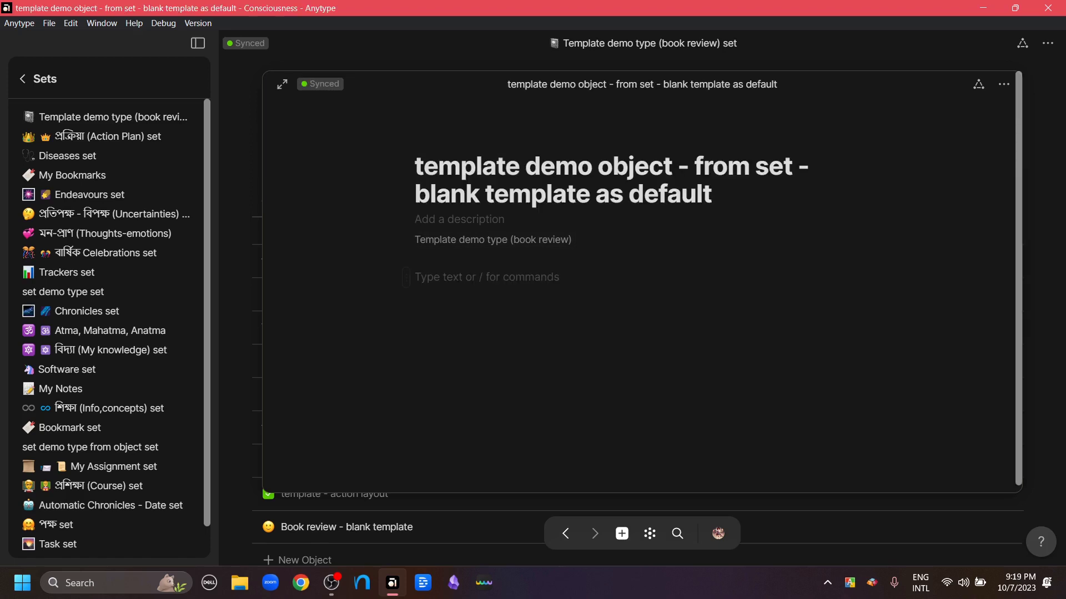
key(Escape)
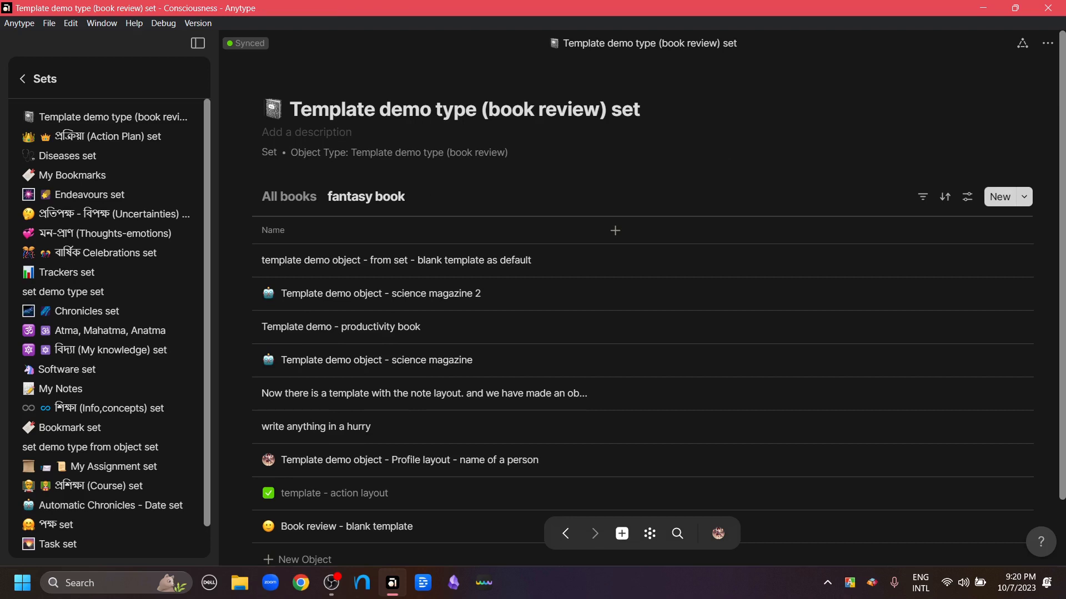
Step: Set the default template of the fantasy book view to Template demo - fantasy books
scroll(967, 123, down, 2)
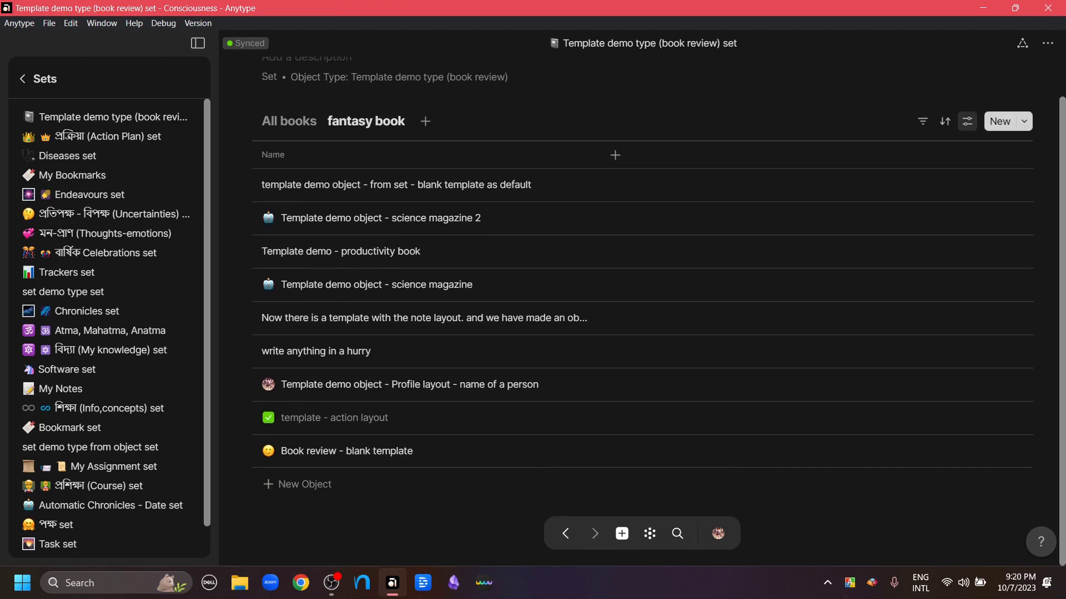
click(966, 121)
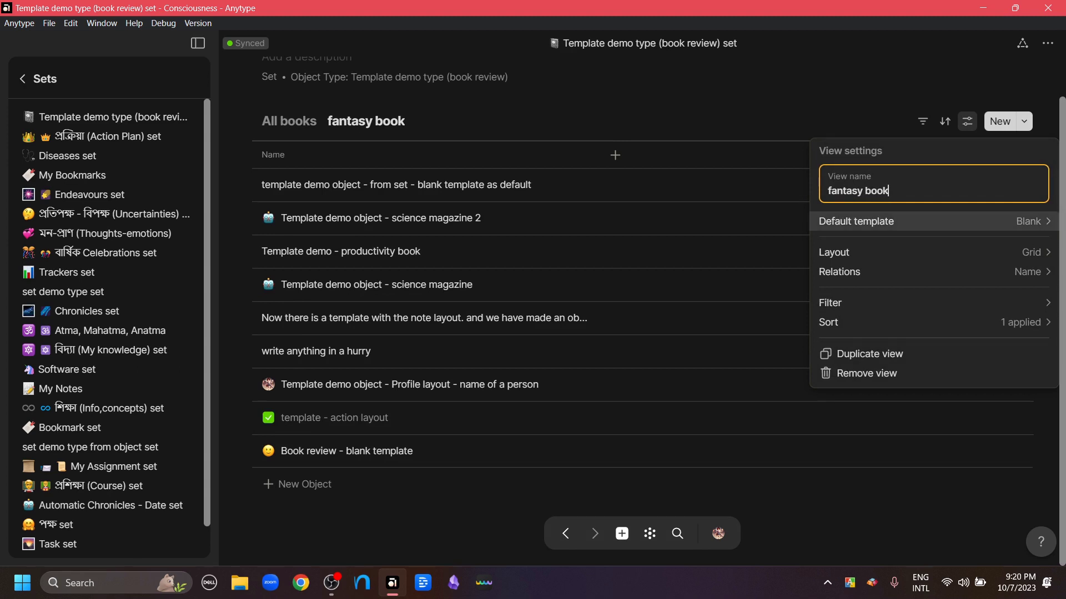
click(932, 221)
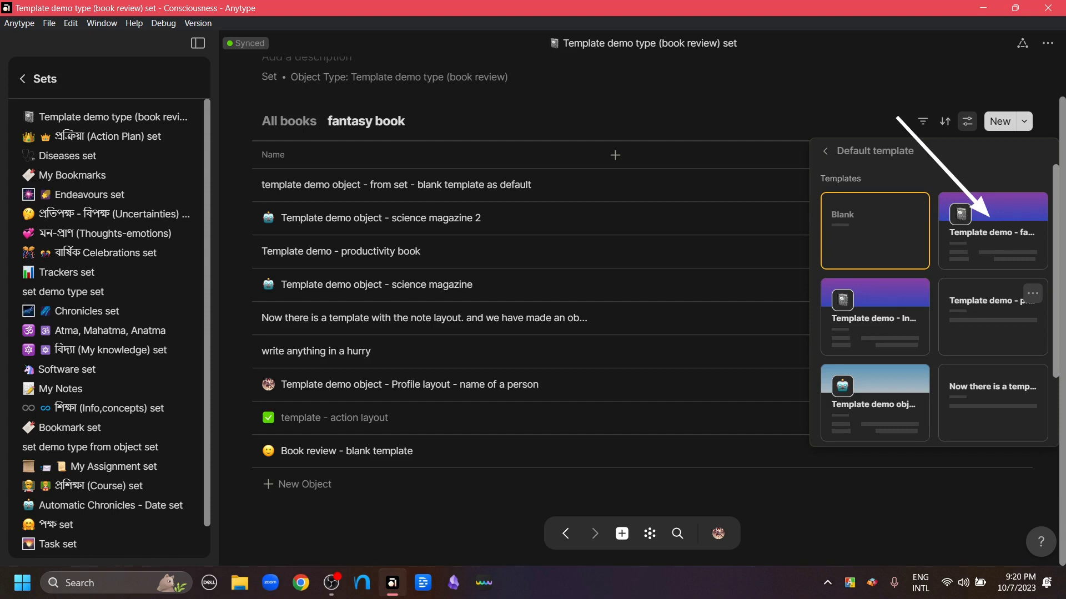
click(991, 224)
key(Escape)
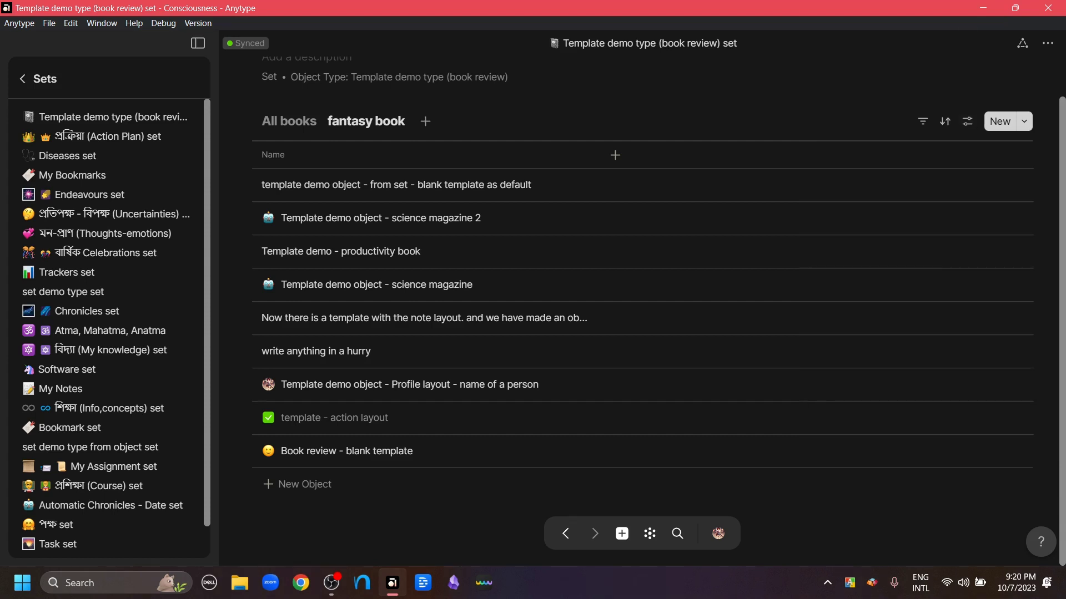
Step: Create an object in the fantasy book view named "Template demo - fantasy books 2", view it and close it
click(304, 484)
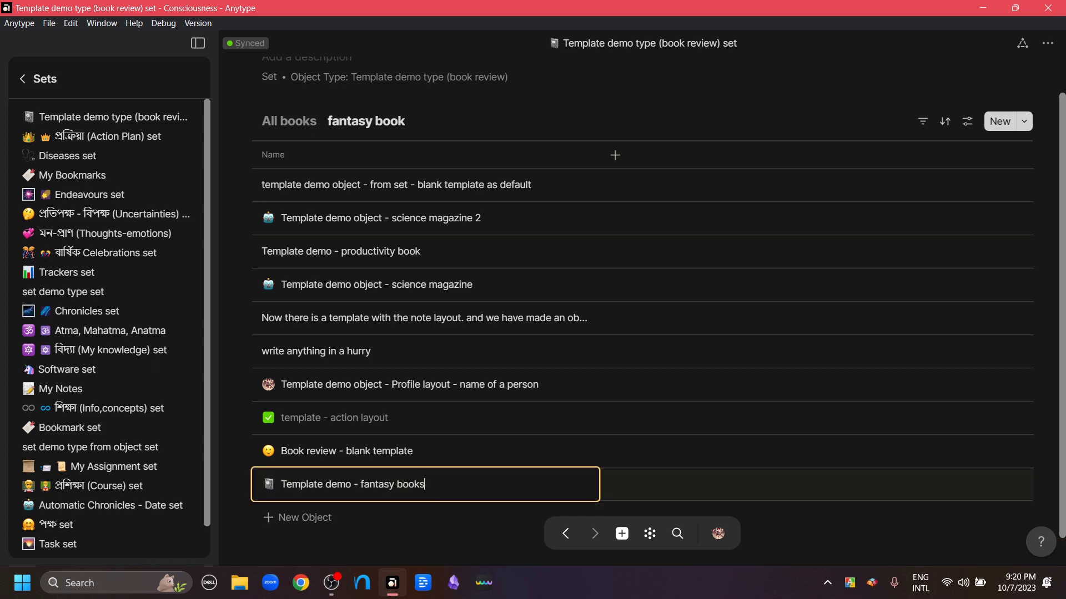
key(Return)
click(352, 484)
key(Escape)
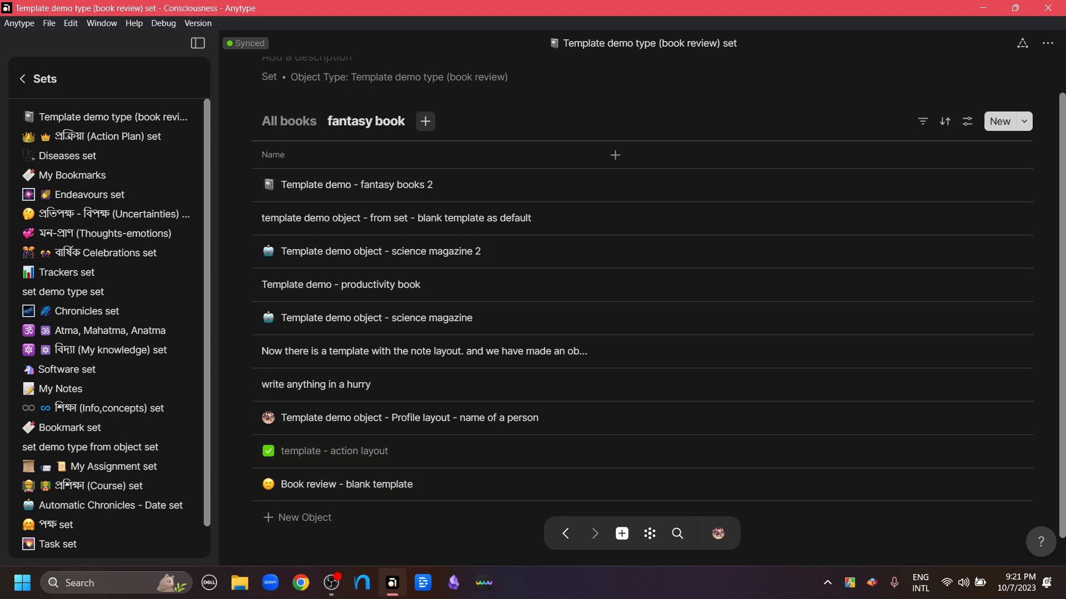
Step: Add a view named "pruductivity books" to the set and make the productivity book template its default template
click(425, 121)
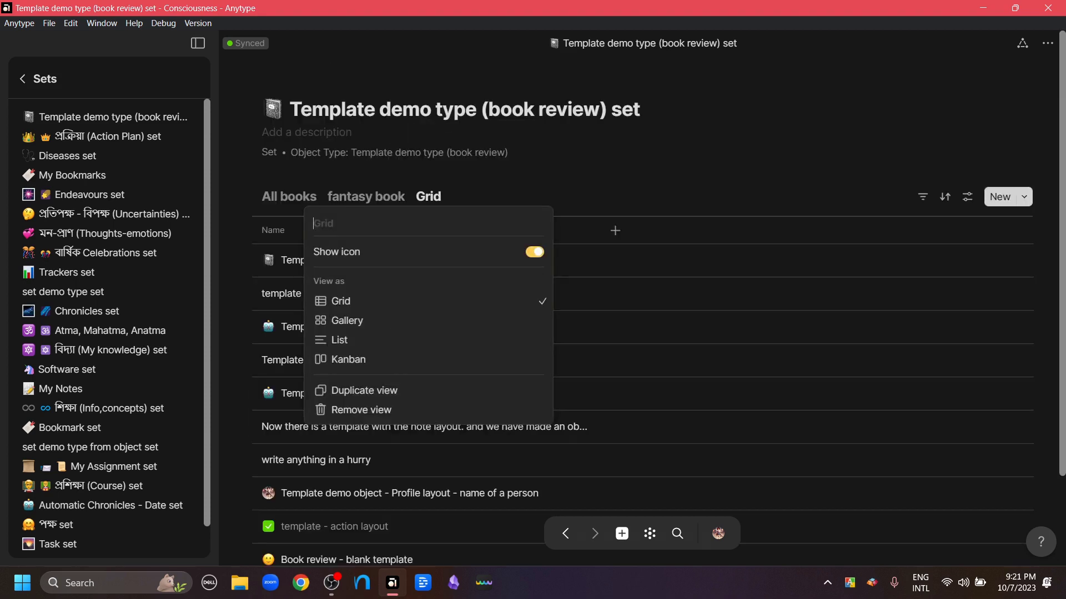
text(pruductivity books)
key(Return)
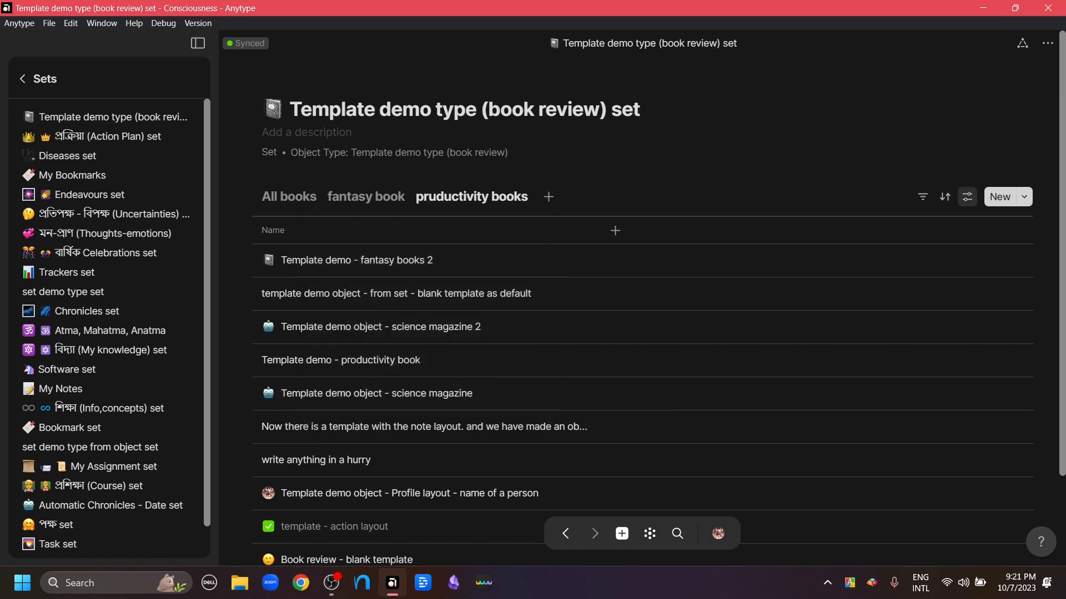
click(967, 197)
click(933, 296)
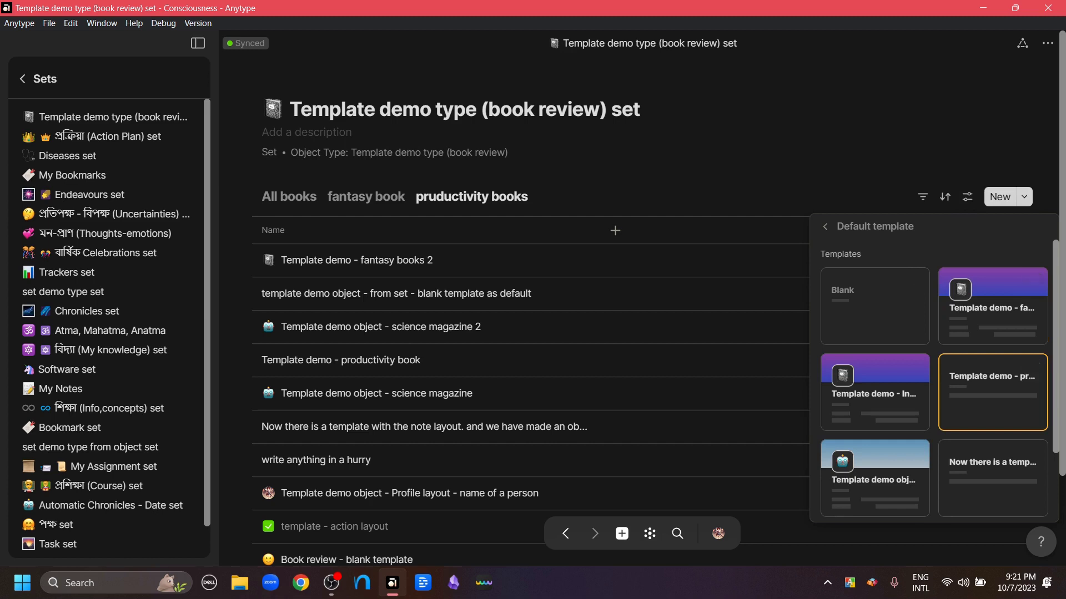
scroll(655, 300, down, 2)
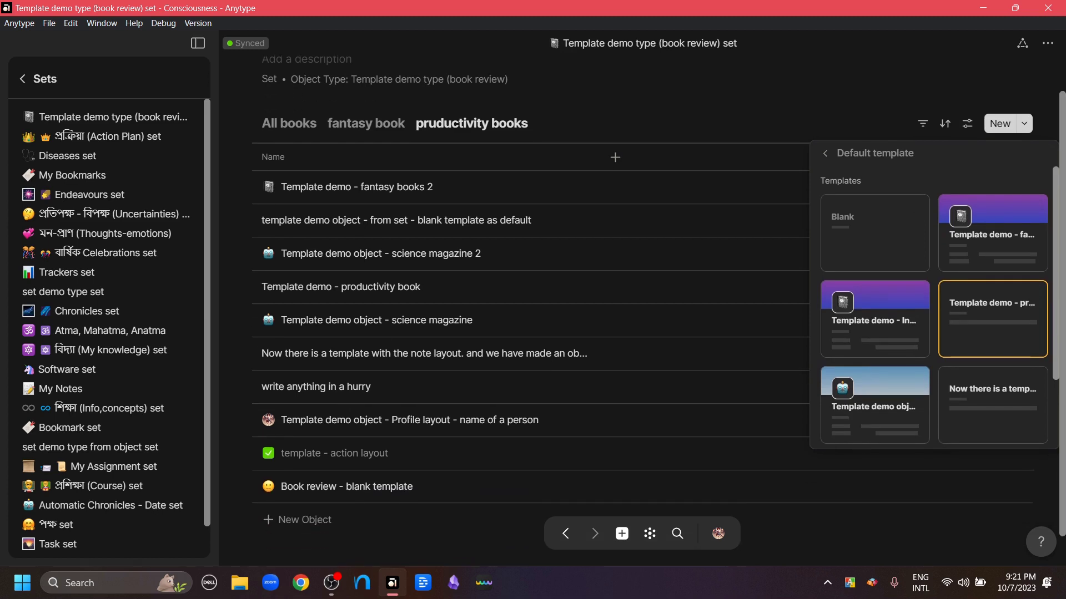
key(Escape)
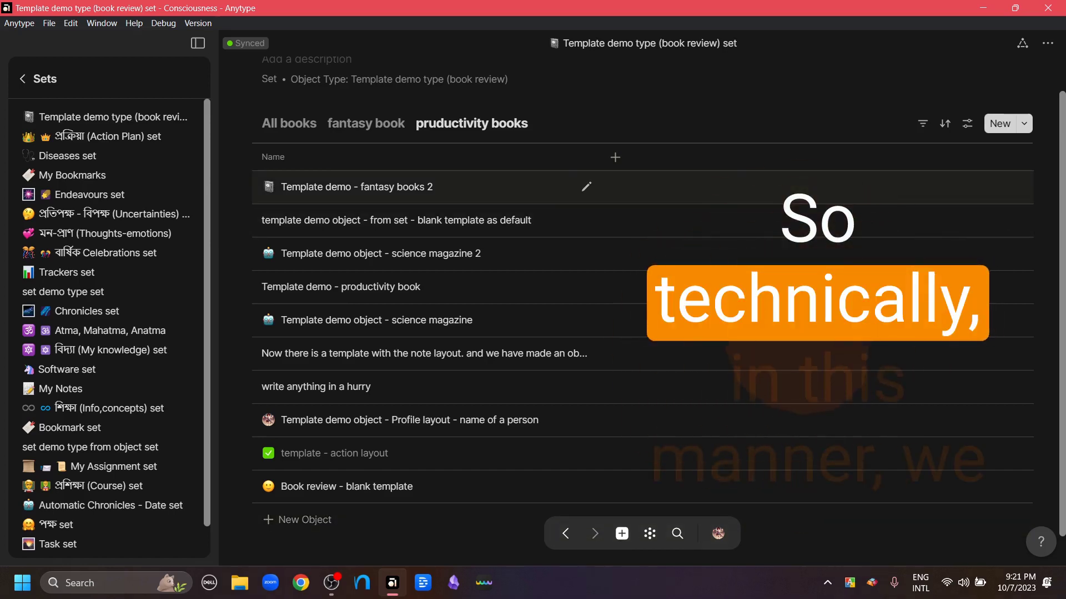
Step: Compare the object lists in the set's All books, fantasy book and pruductivity books views
click(288, 123)
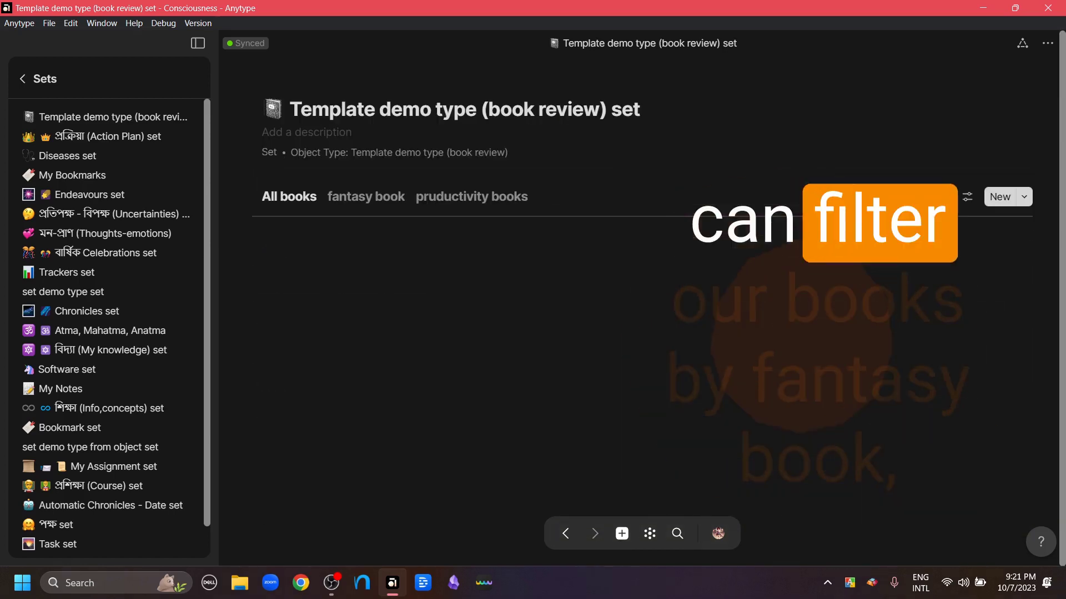
click(365, 197)
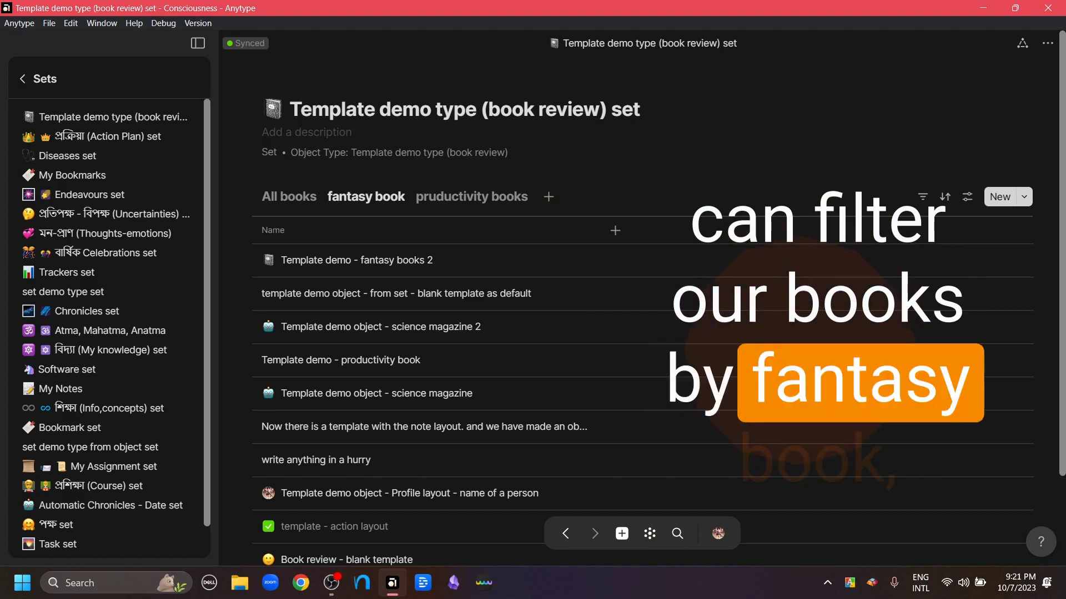
click(471, 196)
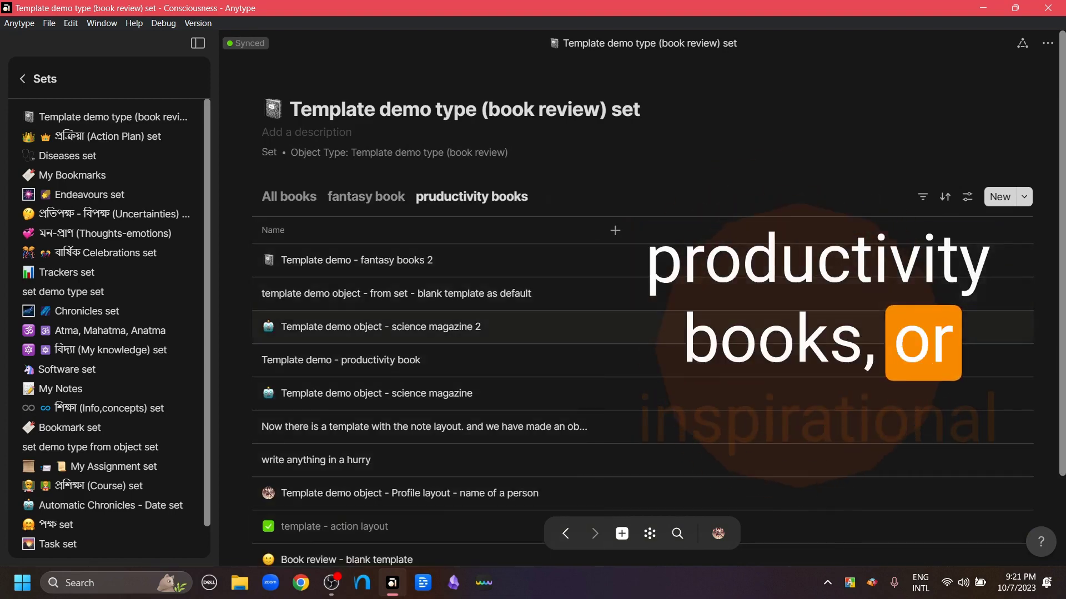
scroll(642, 363, down, 1)
scroll(641, 363, up, 1)
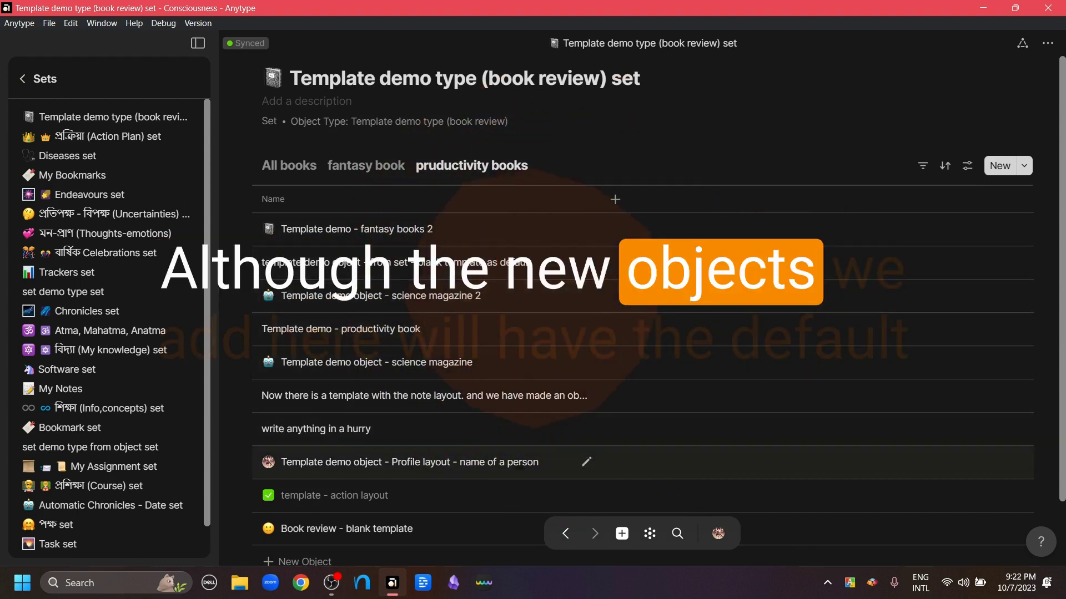
scroll(642, 333, down, 1)
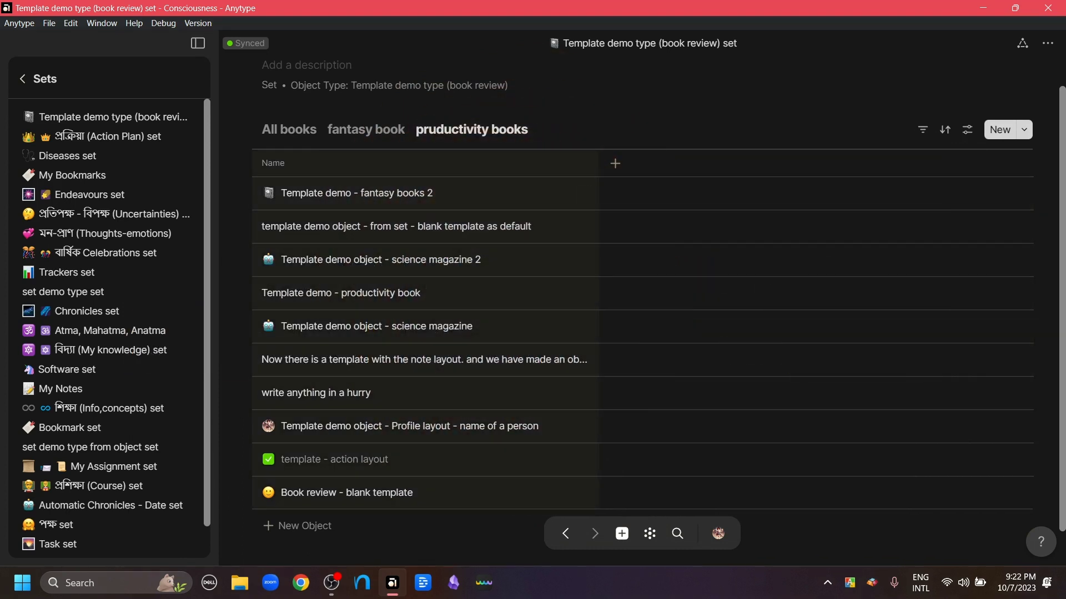
right_click(481, 327)
mouse_move(549, 381)
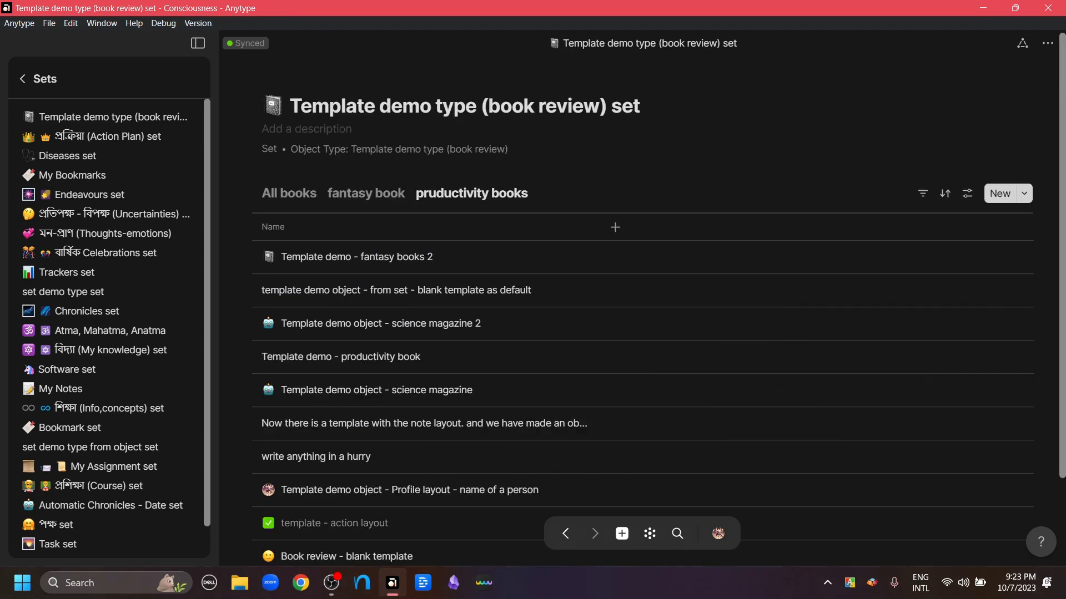
Step: Create an object in the pruductivity books view from the note layout template, adding text that begins "made this with the drop"
scroll(555, 322, down, 2)
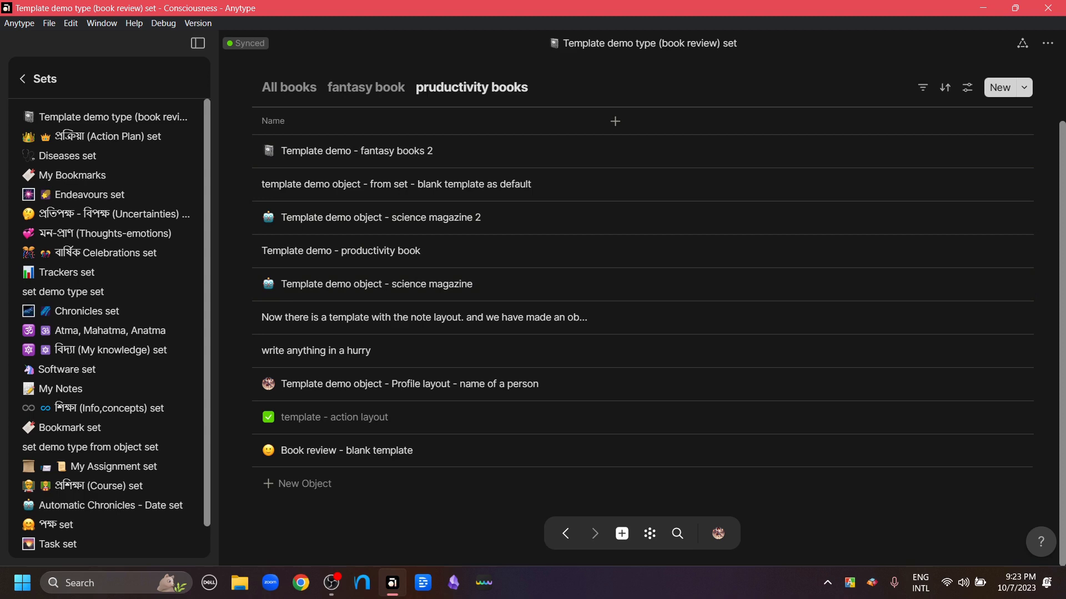
click(1024, 88)
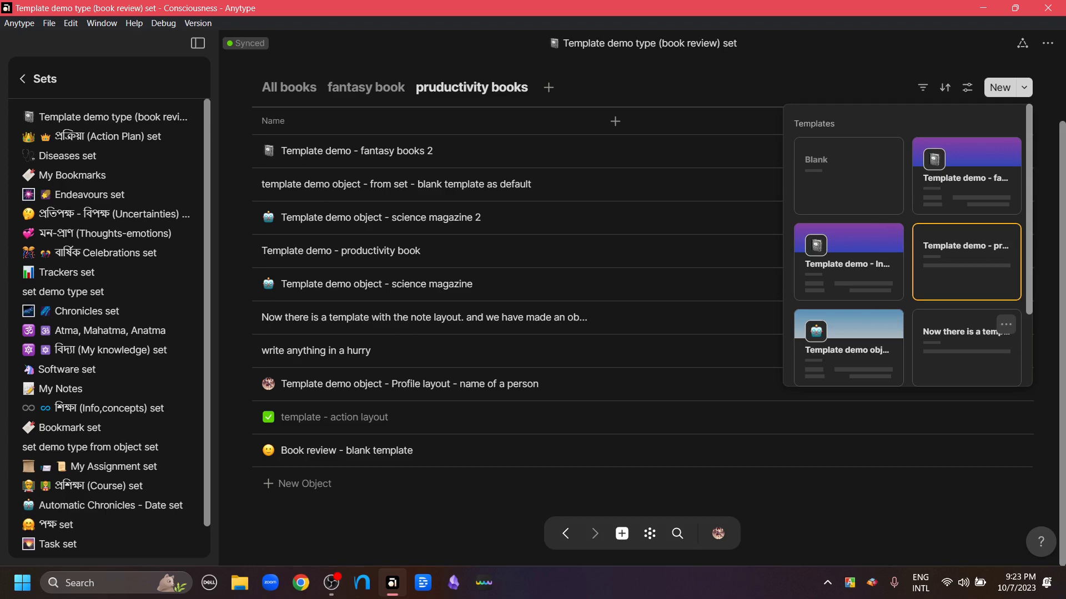
click(954, 356)
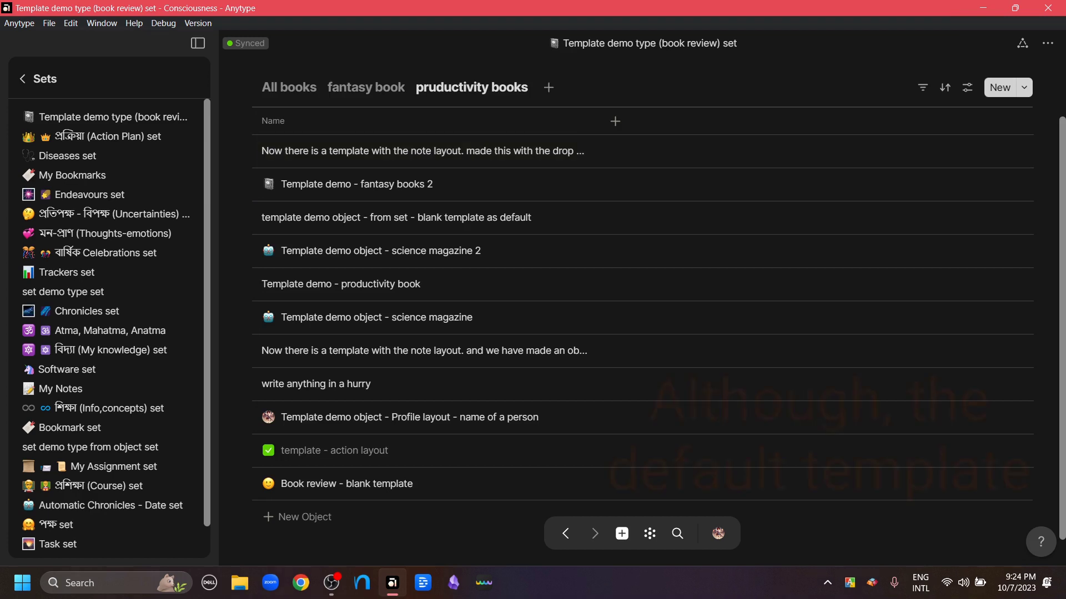
Step: Check the default template of the pruductivity books view and the templates offered for new objects
click(967, 87)
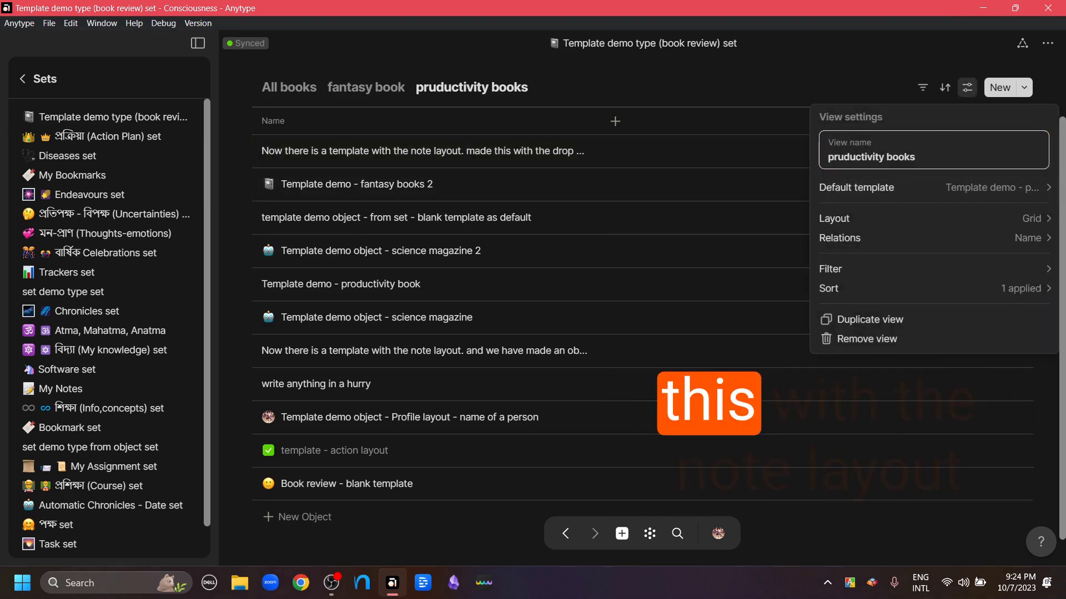
key(Escape)
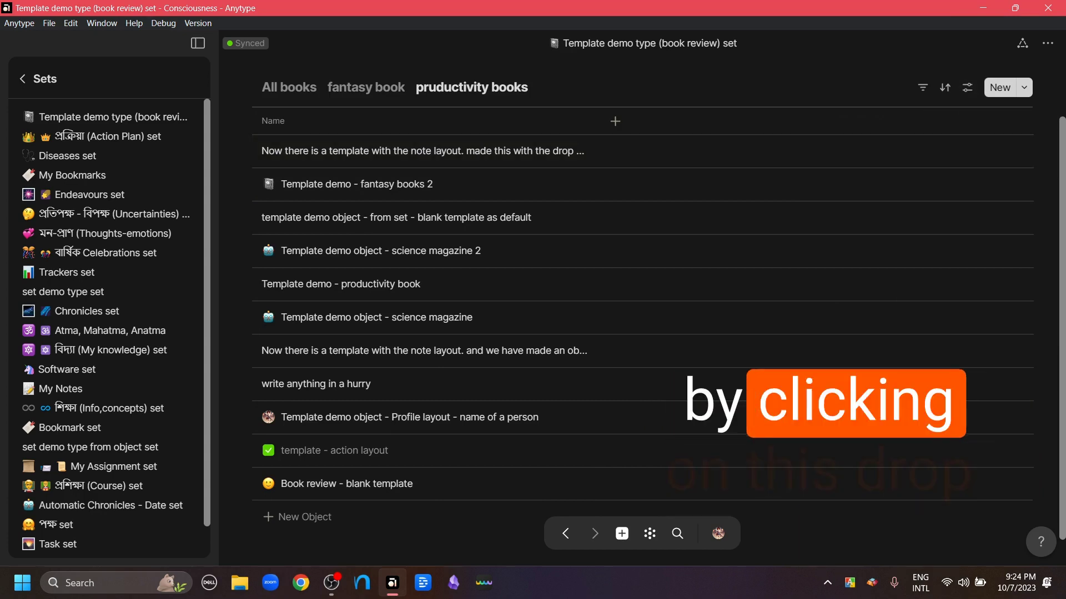
click(1023, 87)
key(Escape)
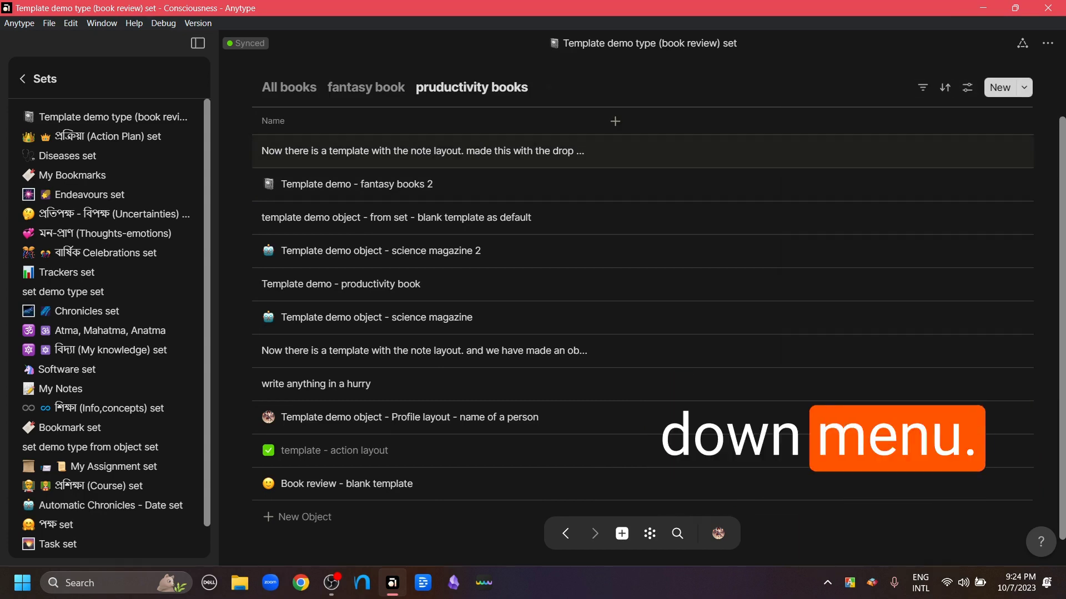
Step: Open the Duplicate Template demo type (book review) set from the list of collections
click(23, 79)
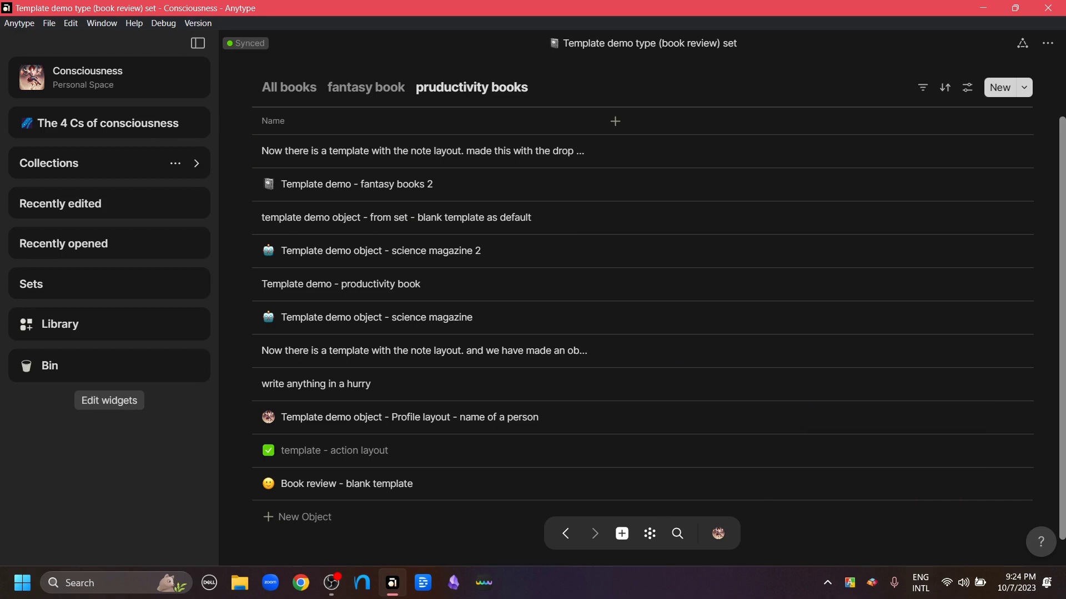
click(197, 163)
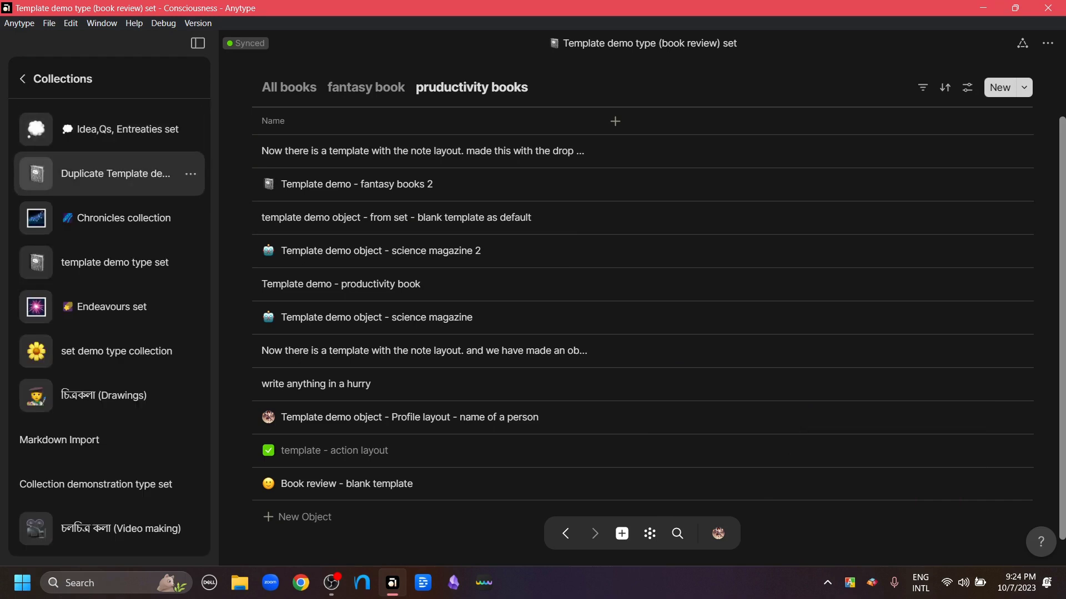
click(111, 174)
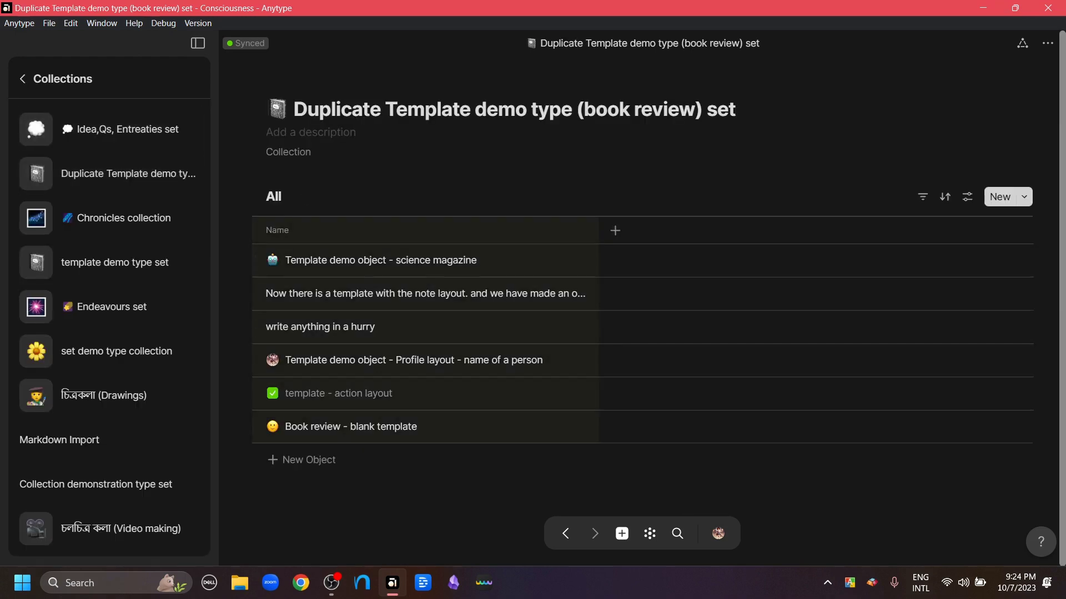
Step: Add a view named "scientific books" to the collection and show the Object type relation in it
click(302, 197)
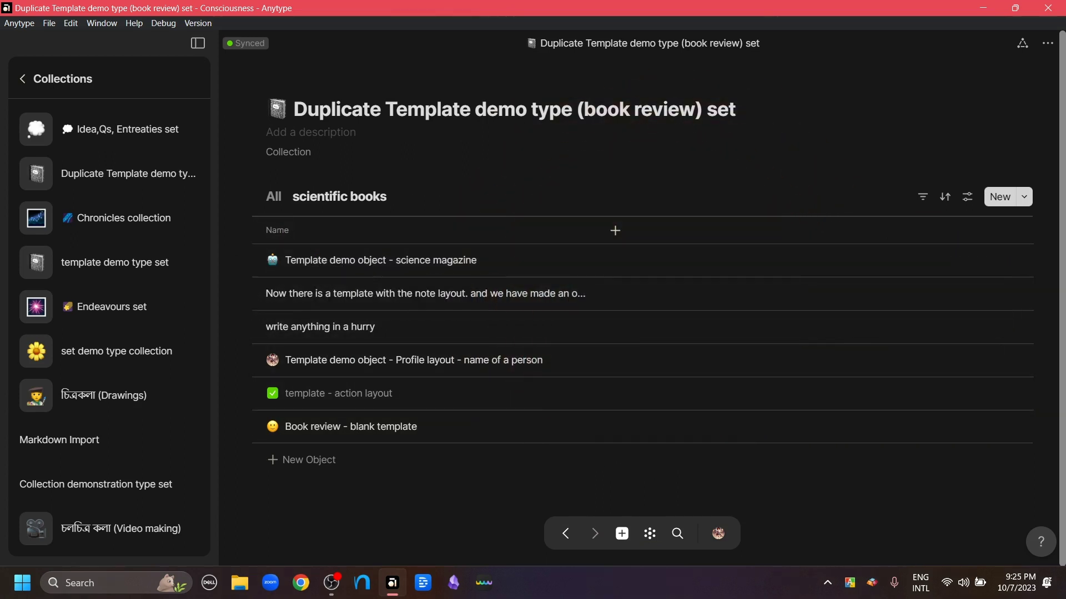
click(615, 230)
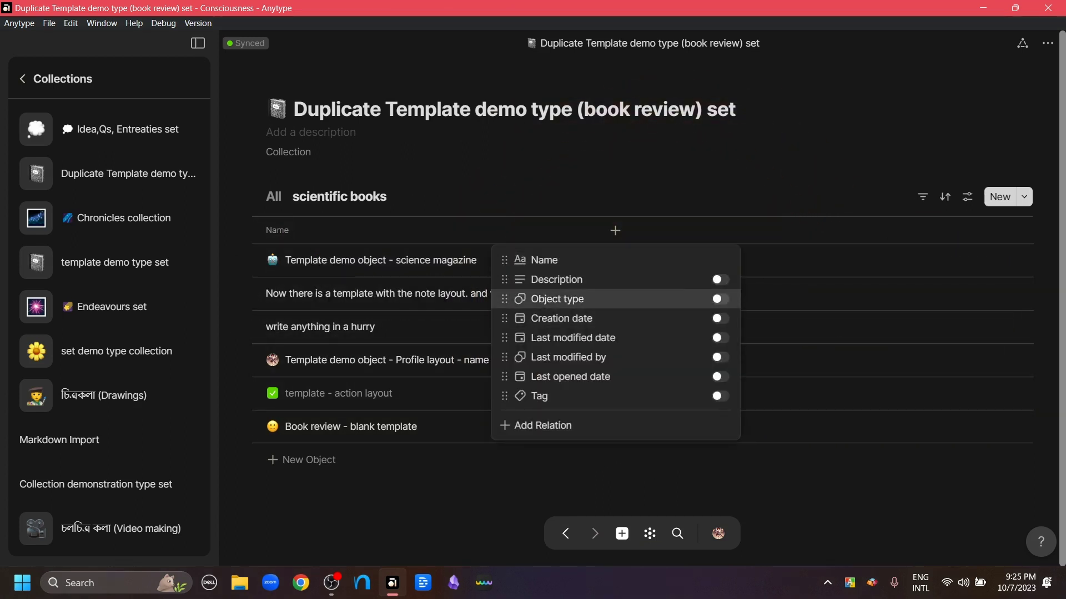
click(720, 299)
key(Escape)
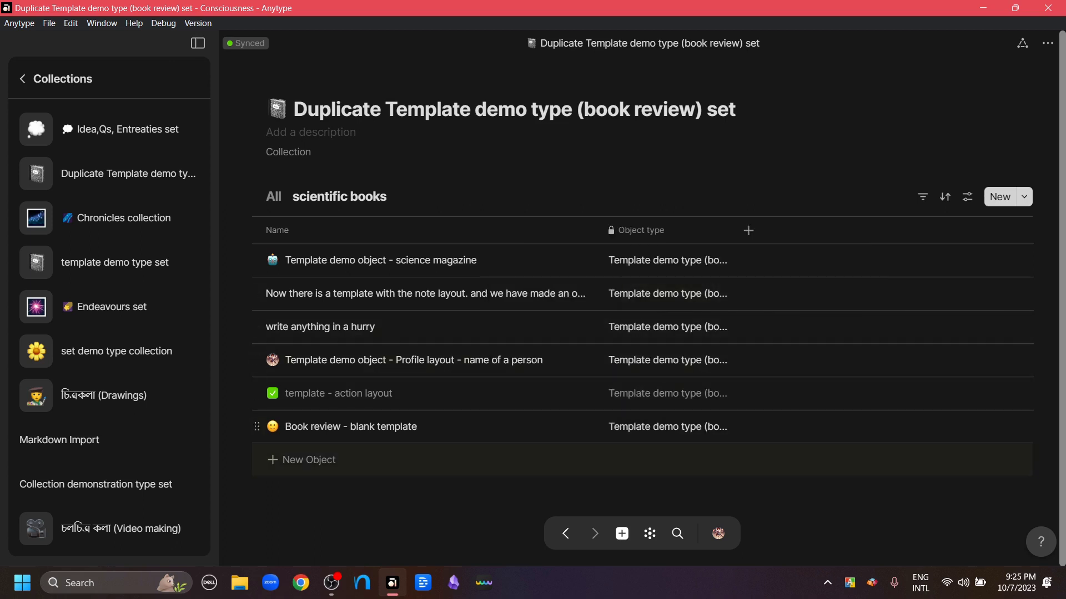
Step: Show the Object type relation in the collection's All view
click(273, 197)
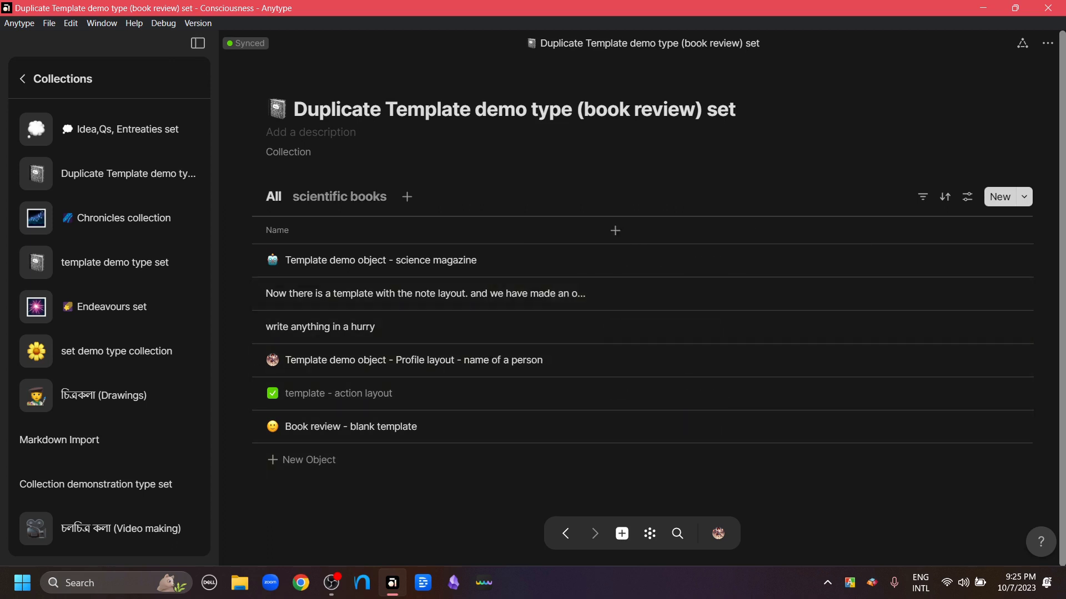
click(615, 230)
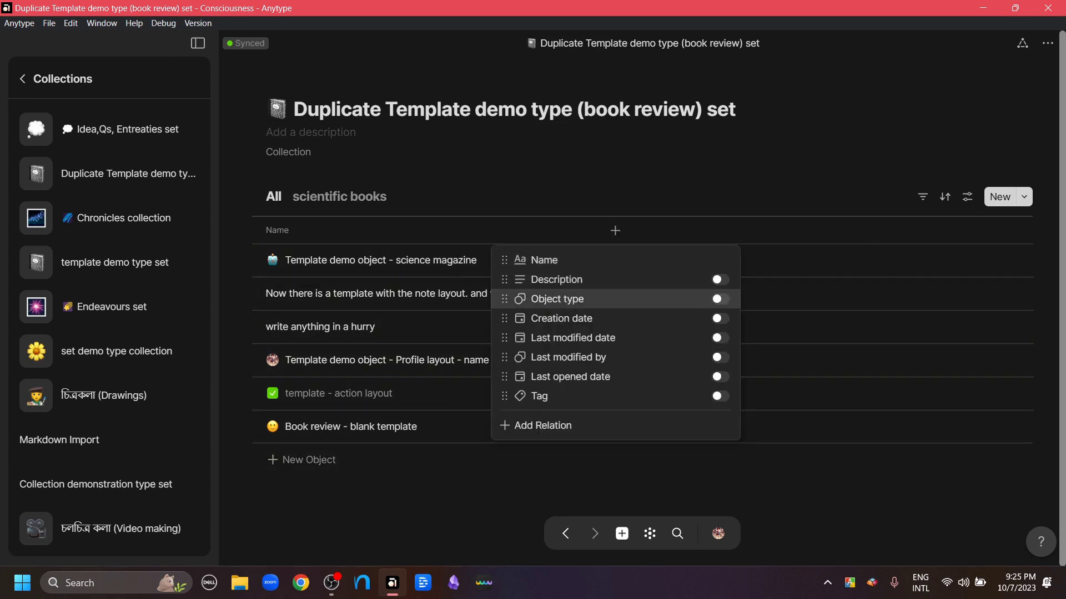
click(720, 299)
key(Escape)
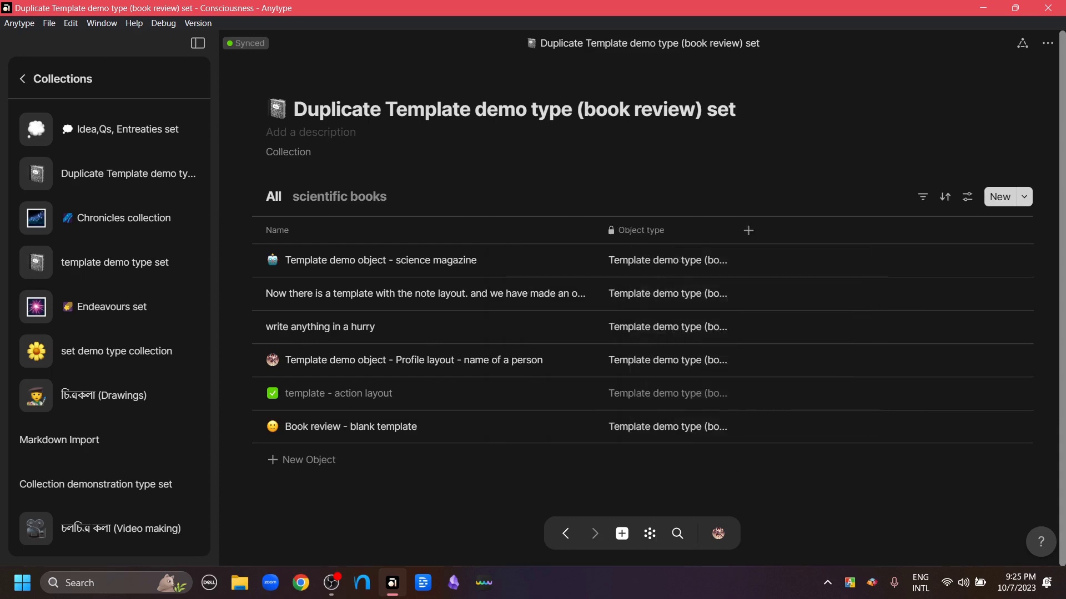
Step: Create an object named "Journal for template in collection demo" in the All view
click(301, 460)
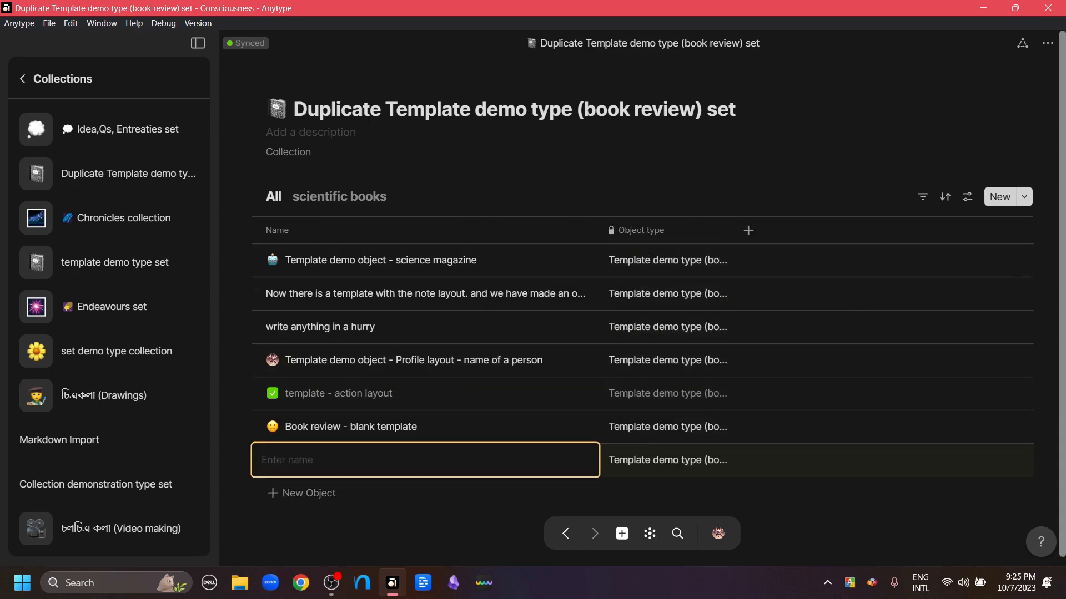
key(Escape)
click(283, 460)
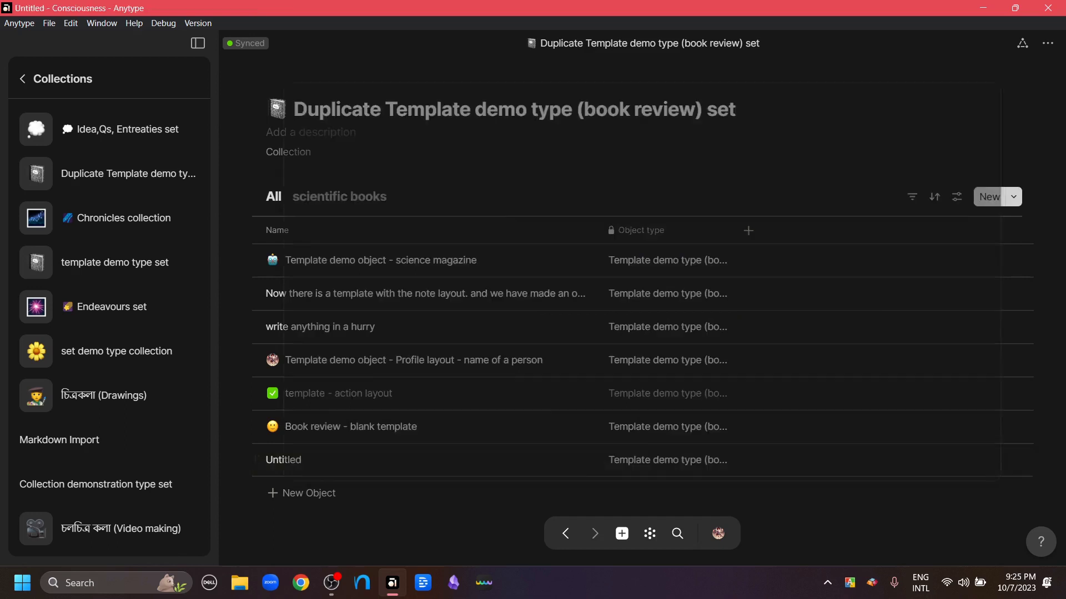
text(Journal for template in collection demo)
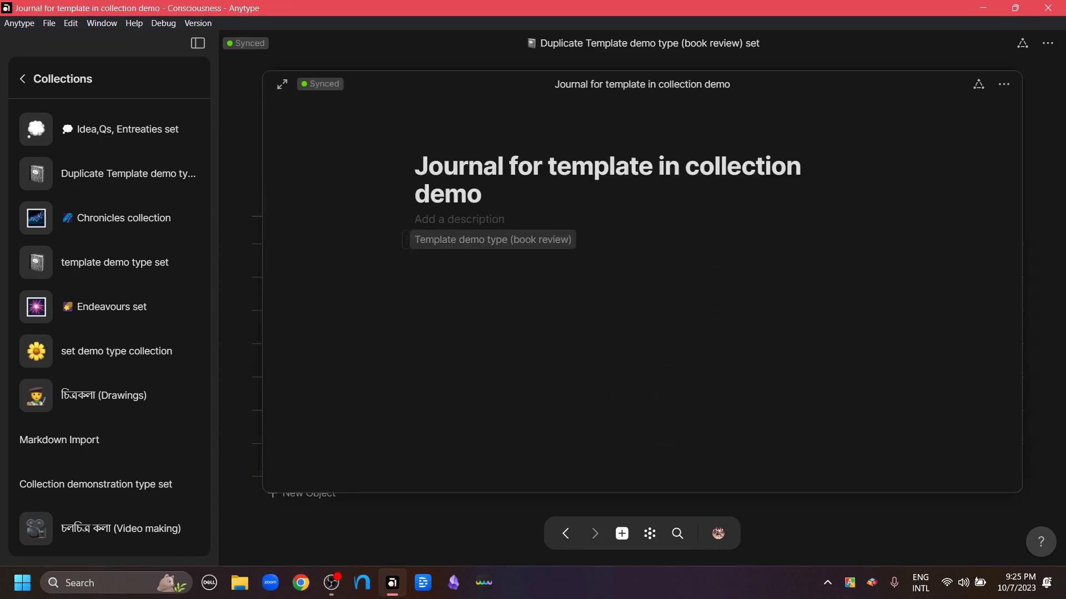
Step: Change the type of the journal object to Journal demo - template and return to the collection
click(492, 239)
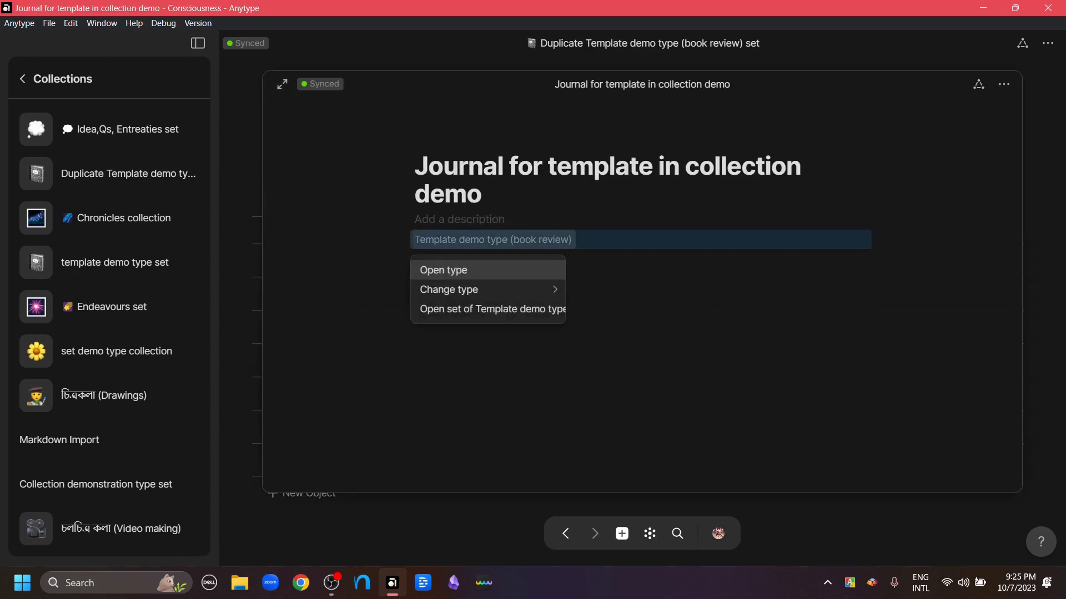
text(journal)
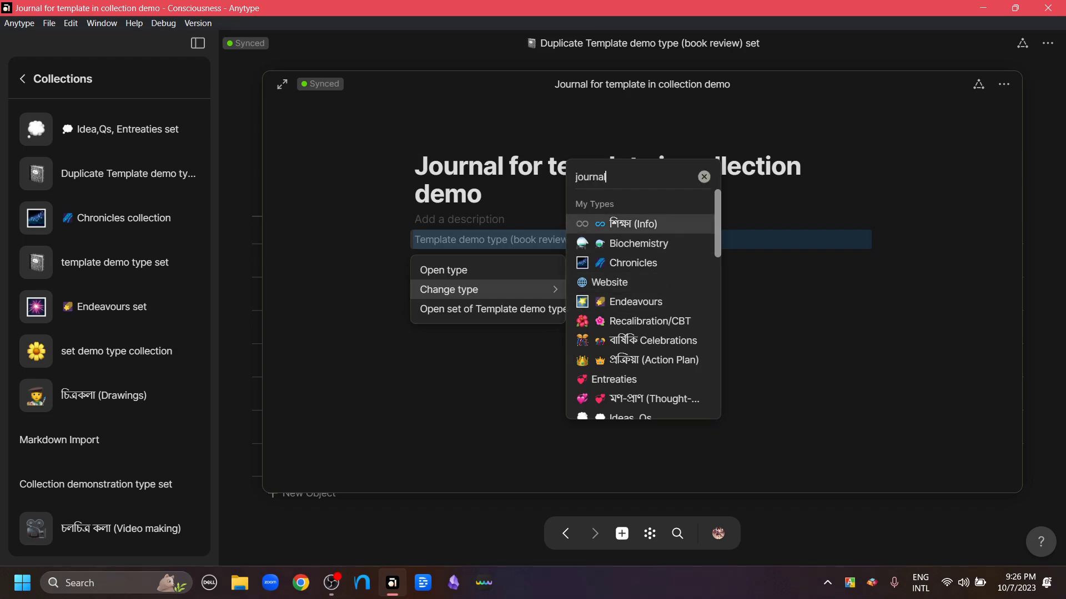
click(631, 299)
key(Escape)
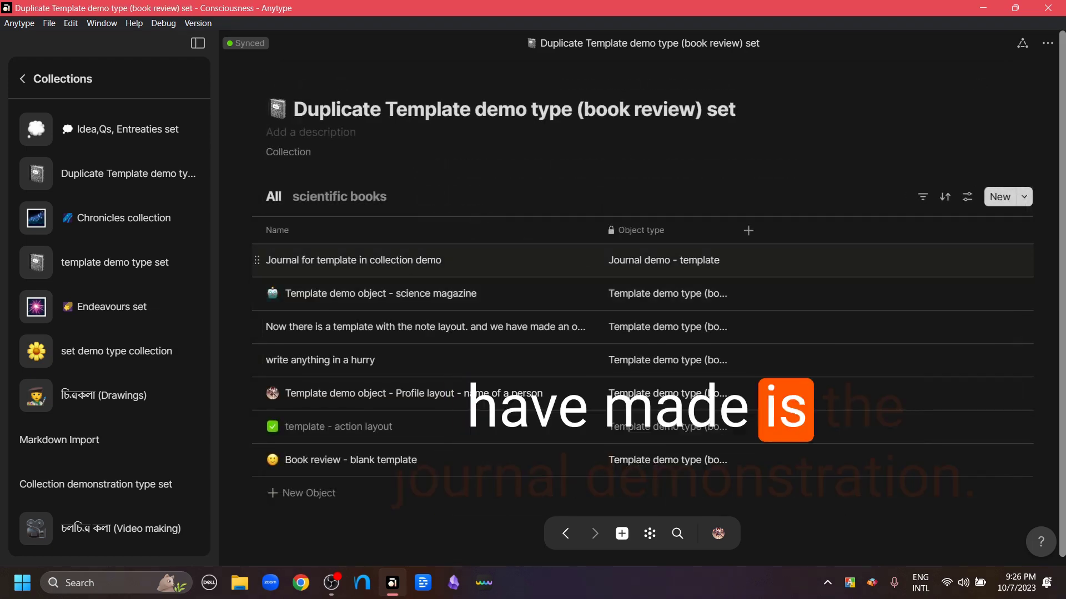
Step: Set the scientific books view's default type to Journal demo - template, with Daily thoughts as its default template
click(338, 196)
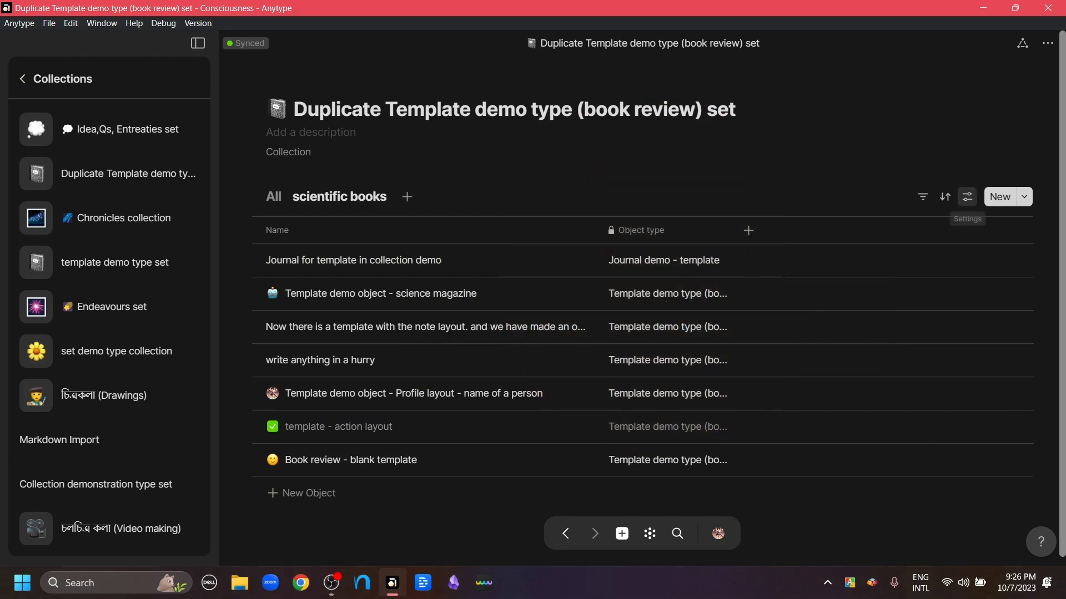
click(967, 196)
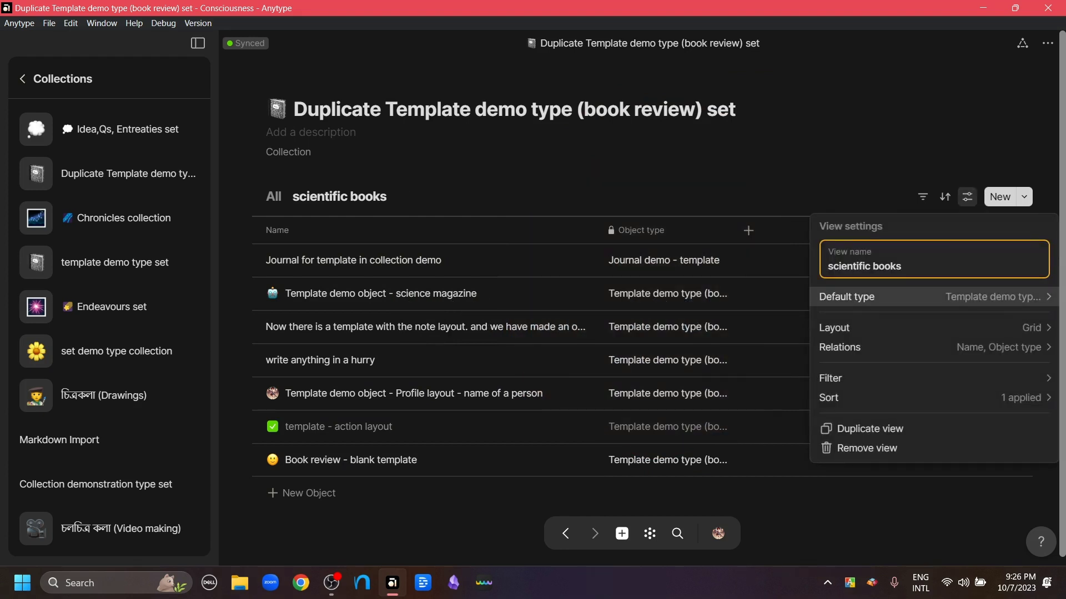
click(935, 296)
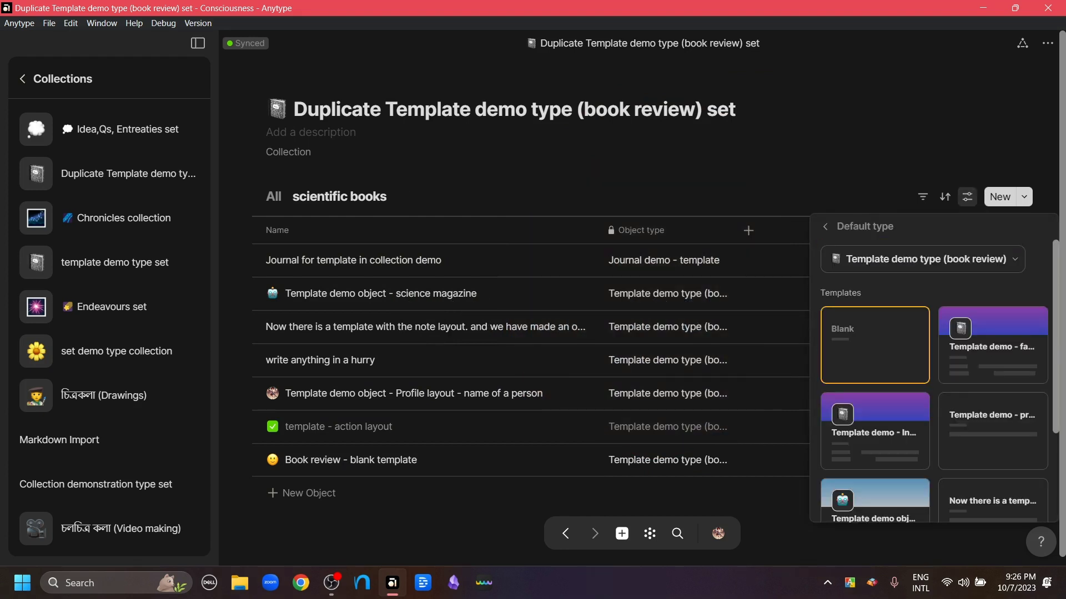
click(923, 259)
text(Journ)
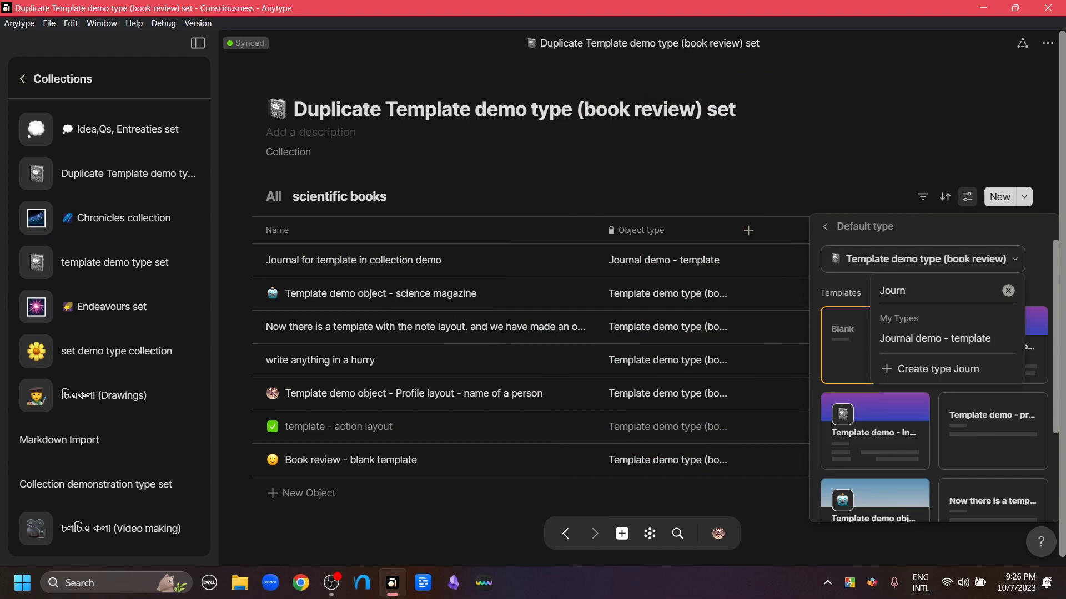
key(Down)
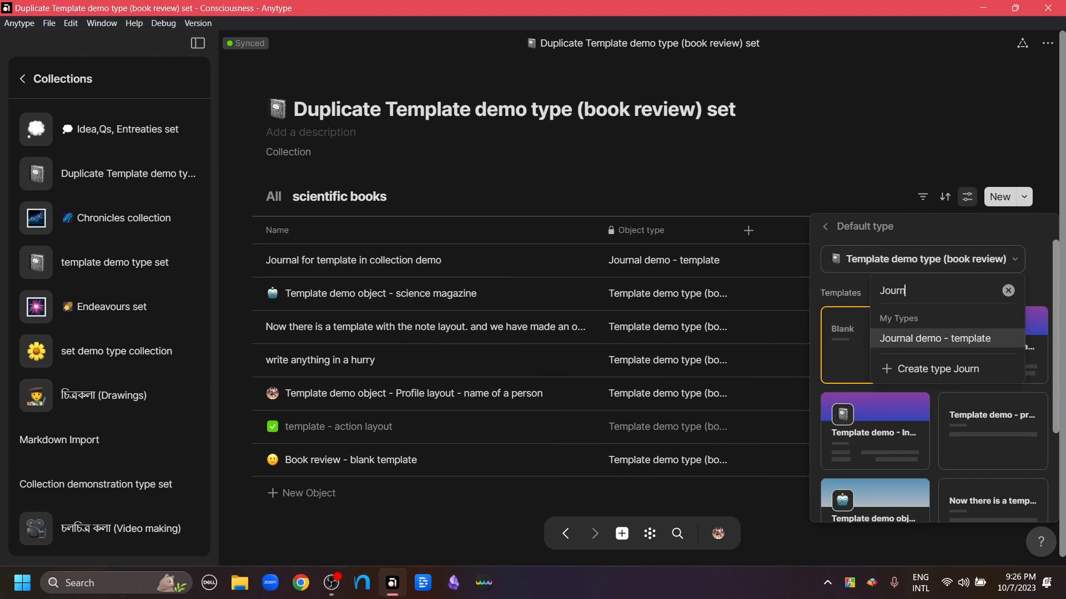
key(Return)
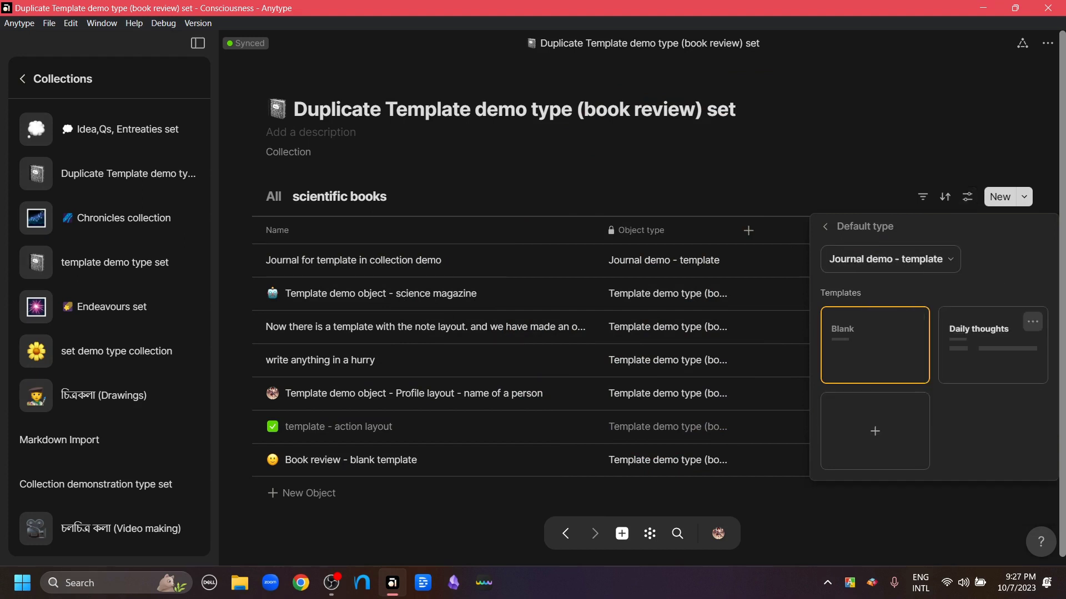
click(992, 345)
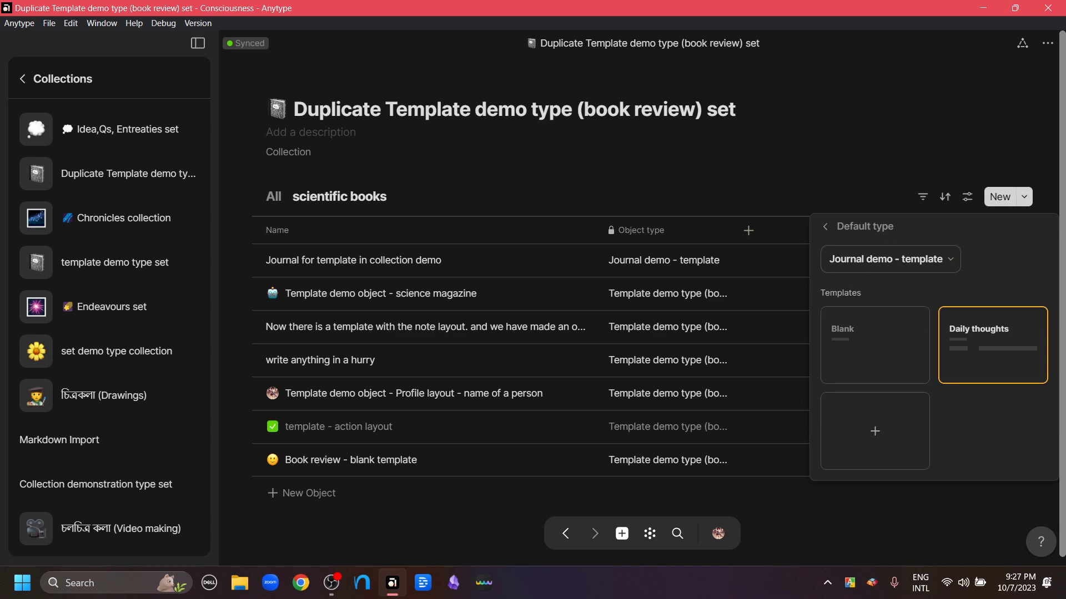
key(Escape)
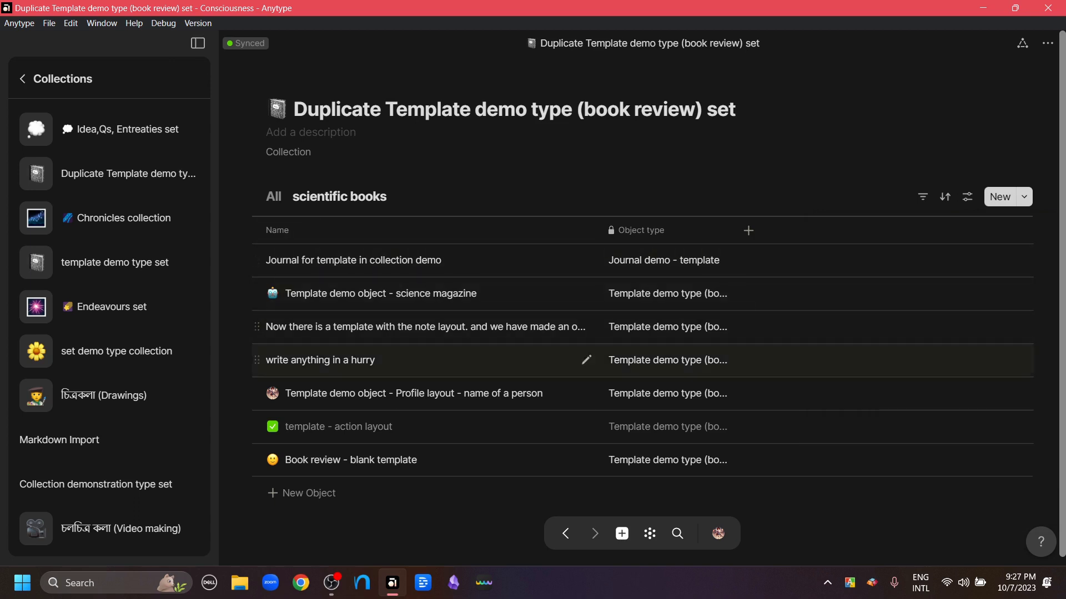
Step: Create an object from the Daily thoughts template in the scientific books view and view its contents
click(309, 493)
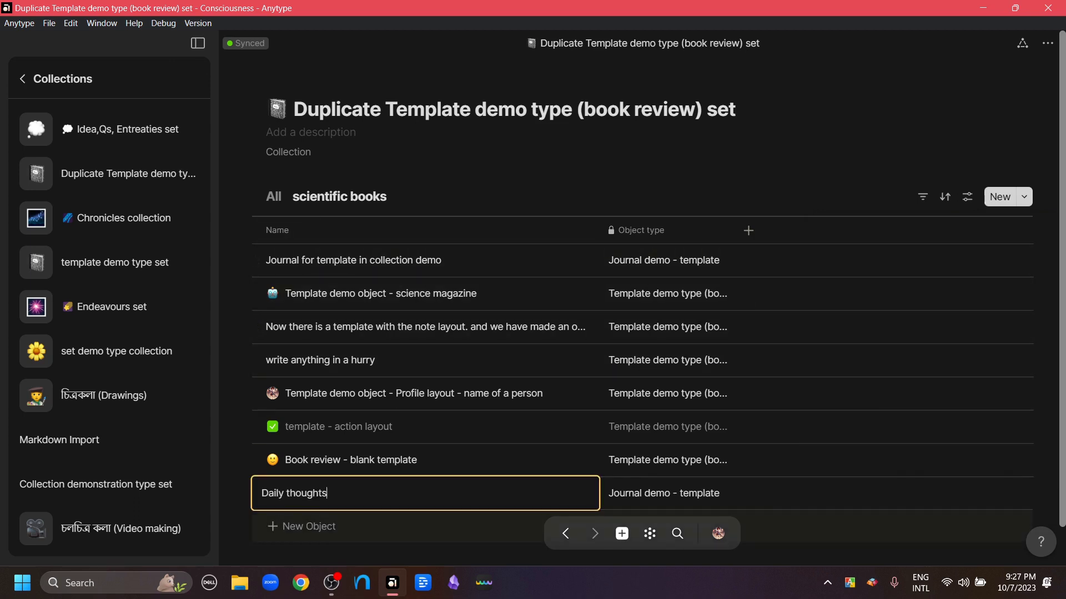
key(Return)
click(293, 493)
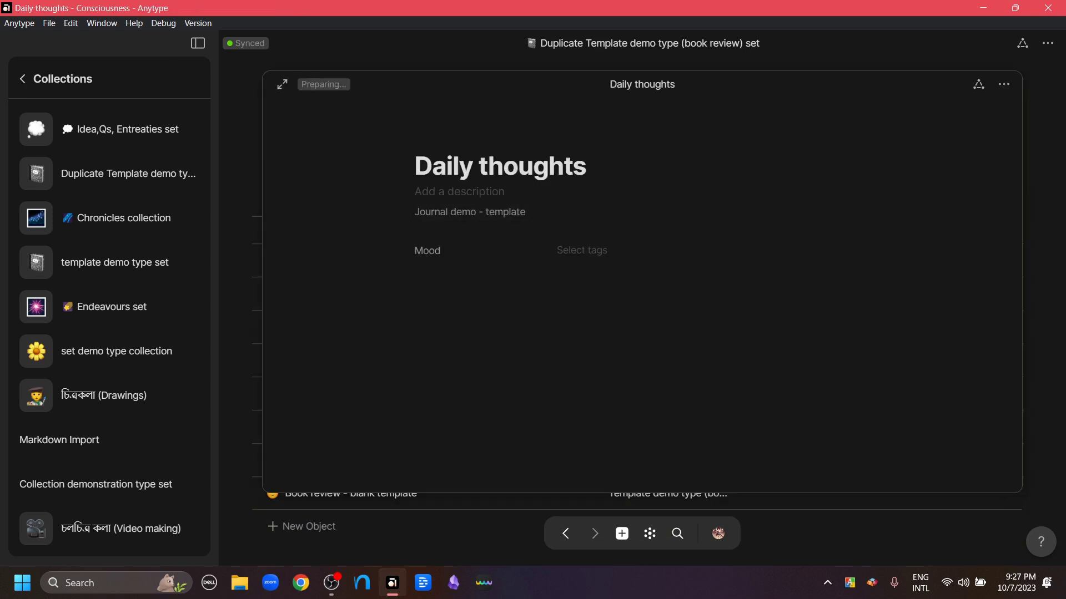
key(Escape)
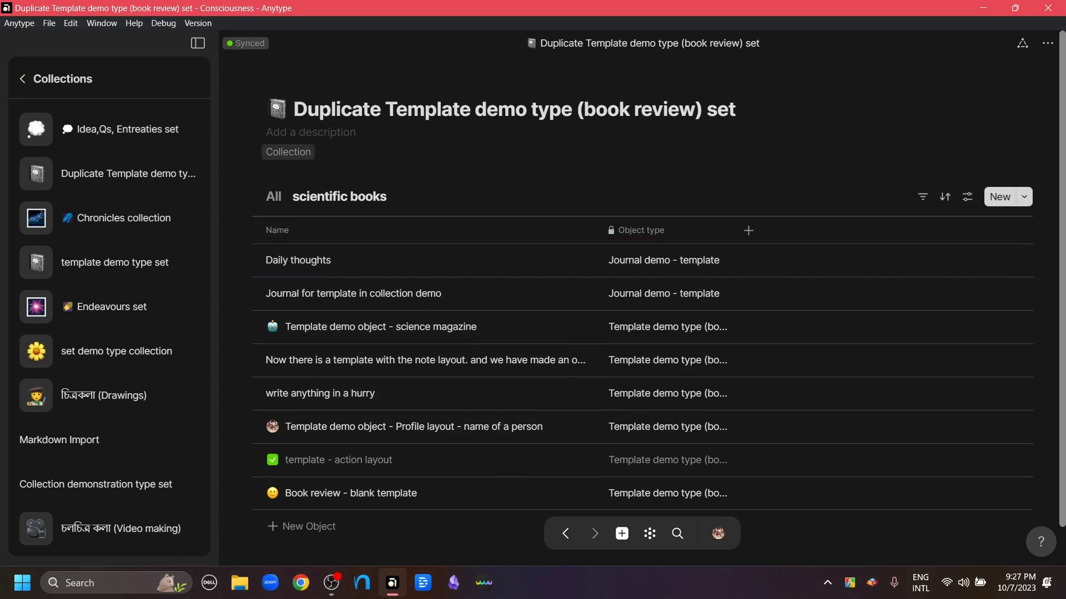
Step: Rename the scientific books view as "journal"
right_click(339, 196)
key(ctrl+a)
text(journal)
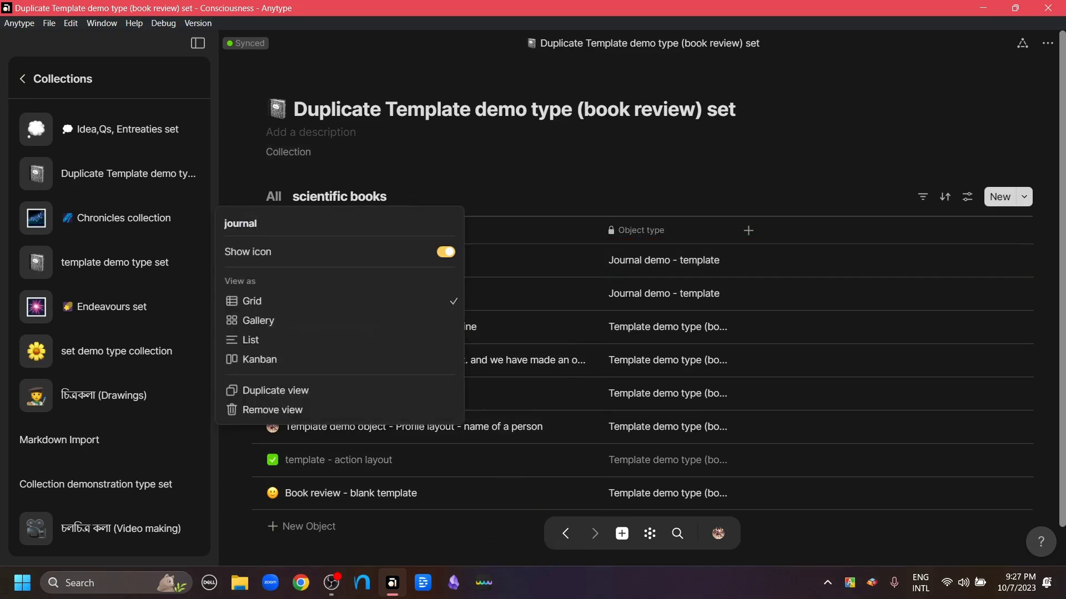
key(Return)
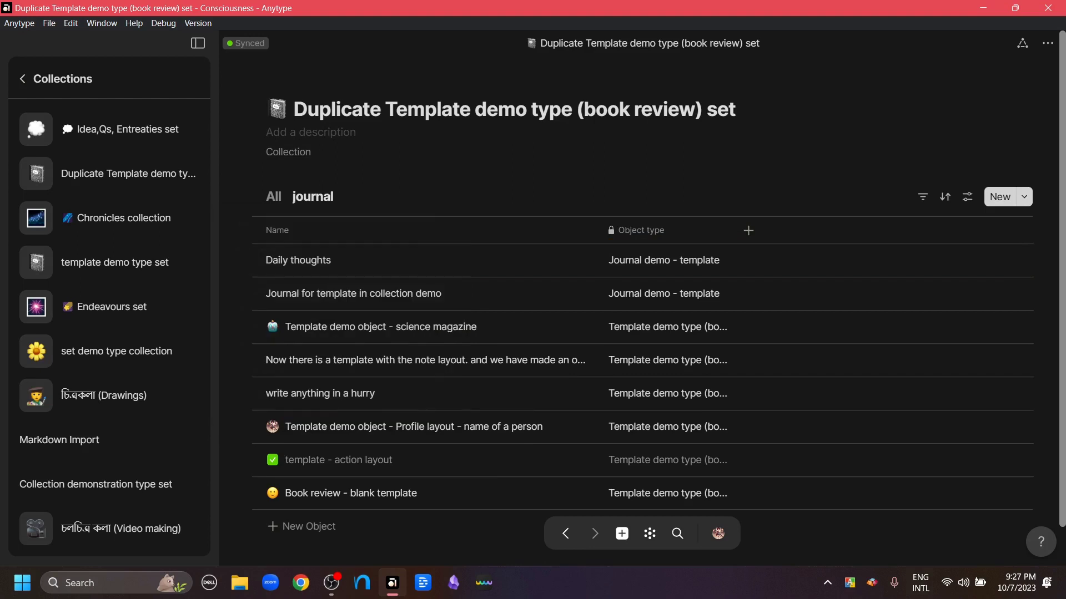
Step: Add a view named "gratitude" with gratitude demo as its default type and the kneeling-figure emoji template as its default template
scroll(555, 317, down, 1)
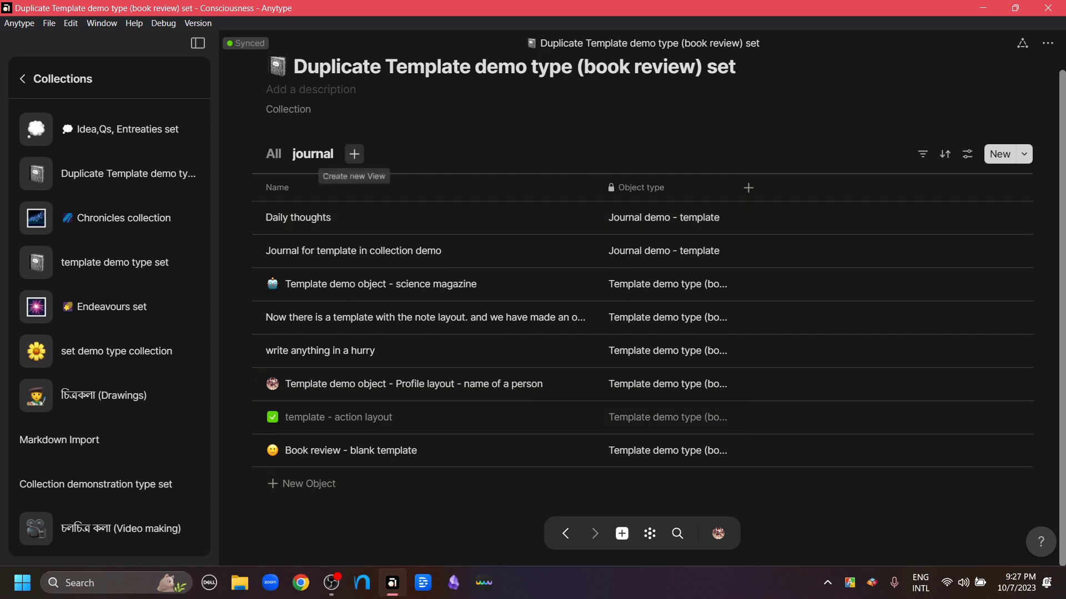
click(355, 154)
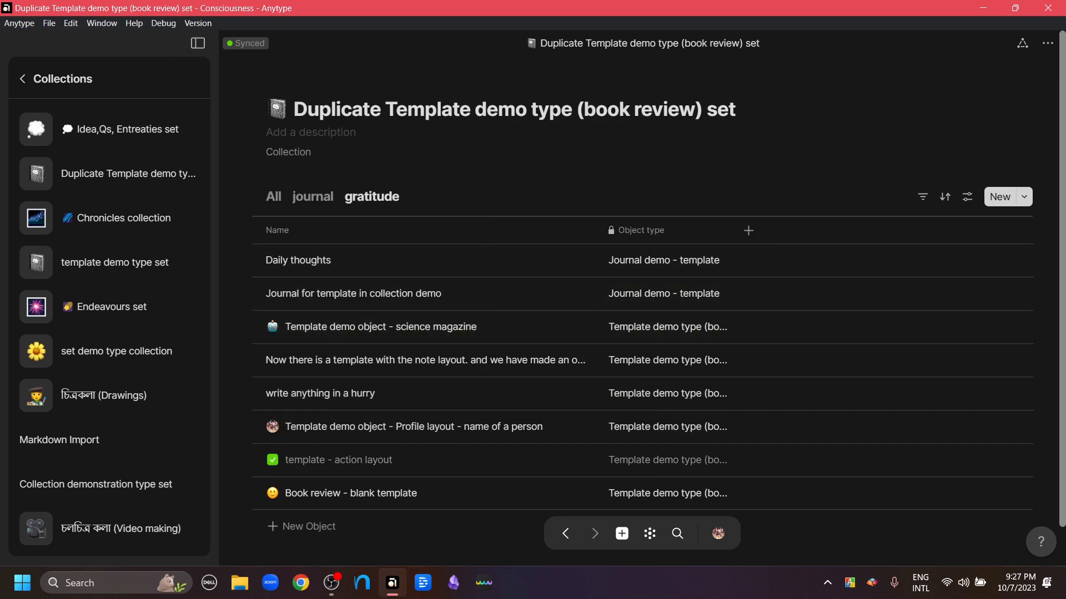
click(967, 196)
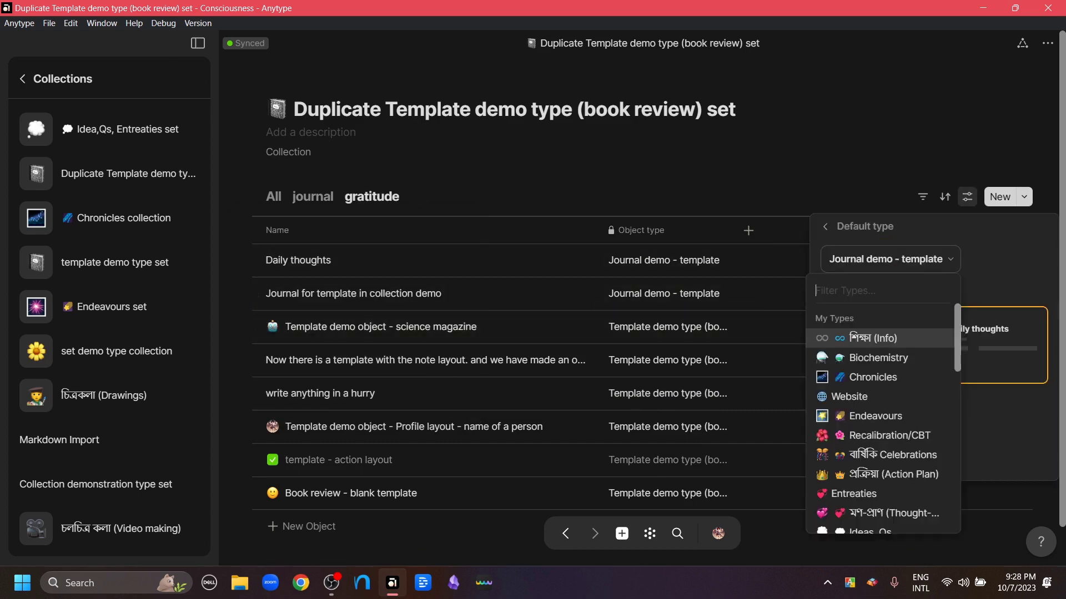
text(gratit)
key(Down)
key(Return)
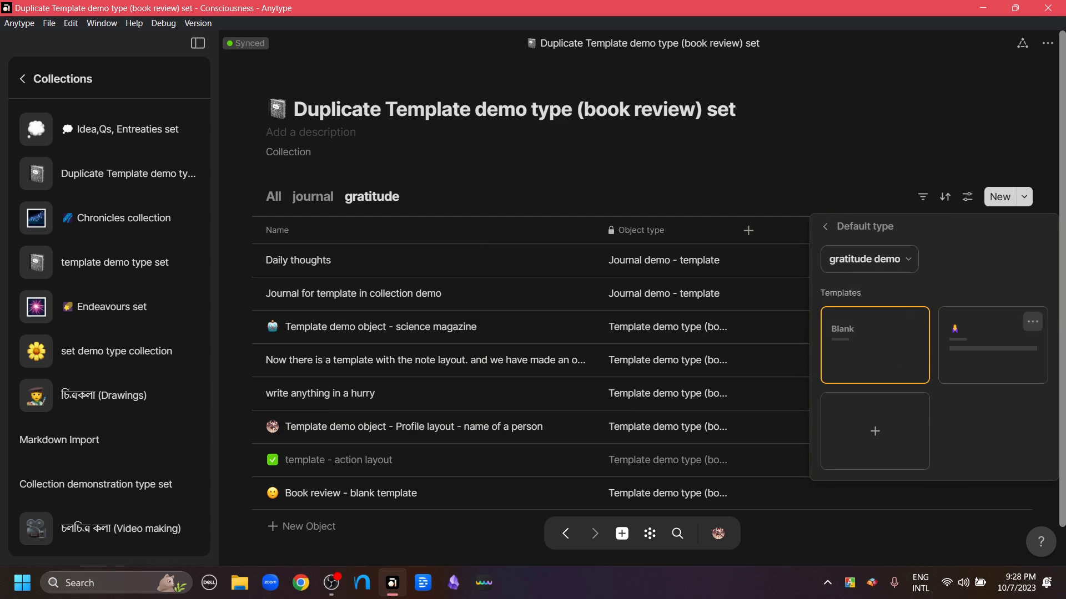
click(991, 345)
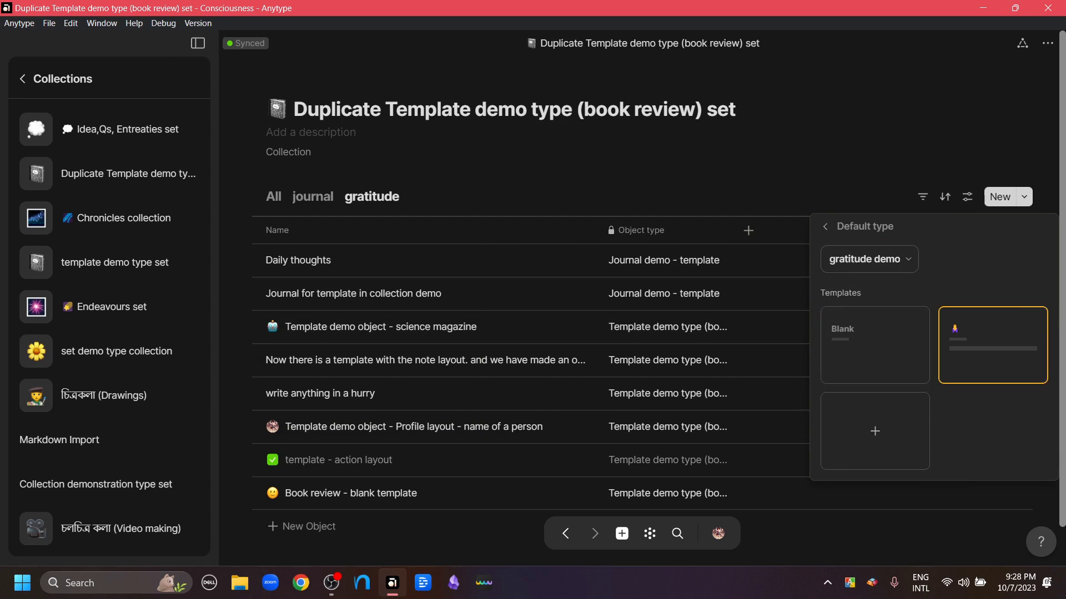
click(582, 317)
Step: Create an object from the default gratitude demo template in the gratitude view and return to the collection
click(302, 526)
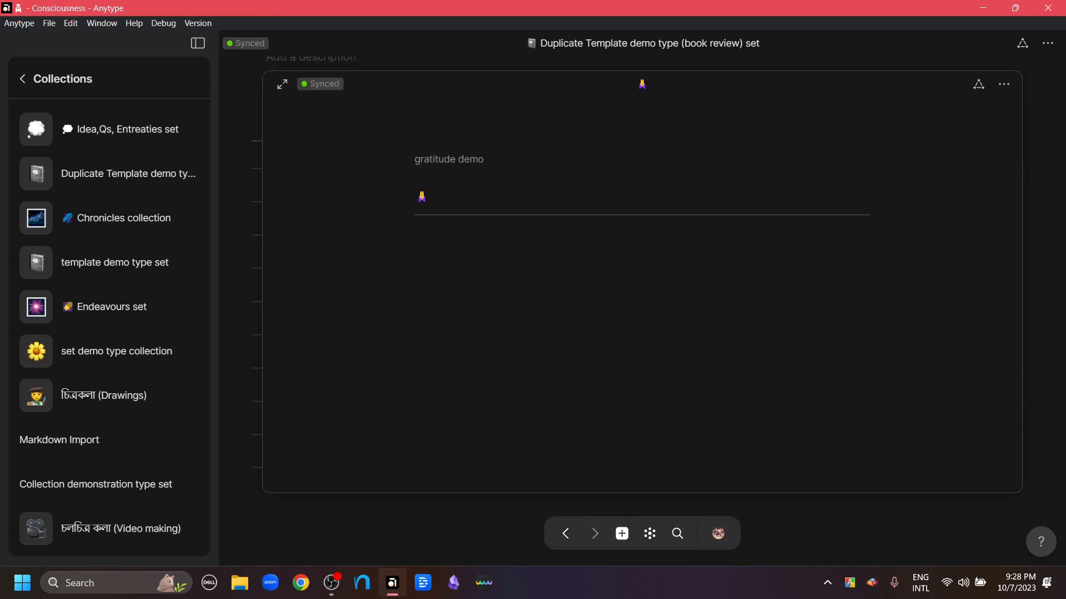
key(Escape)
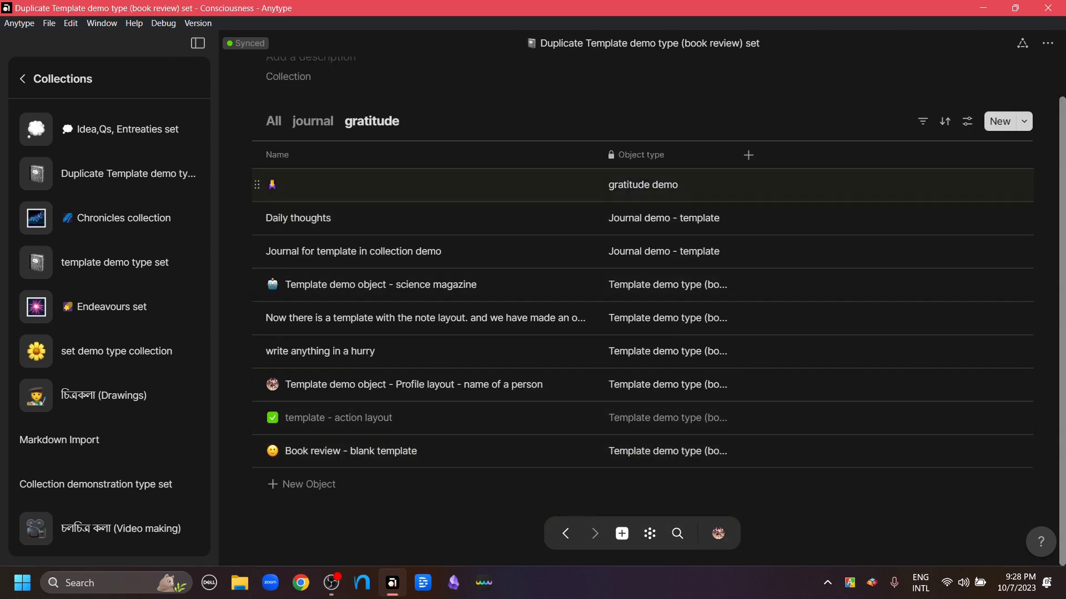
scroll(422, 184, up, 2)
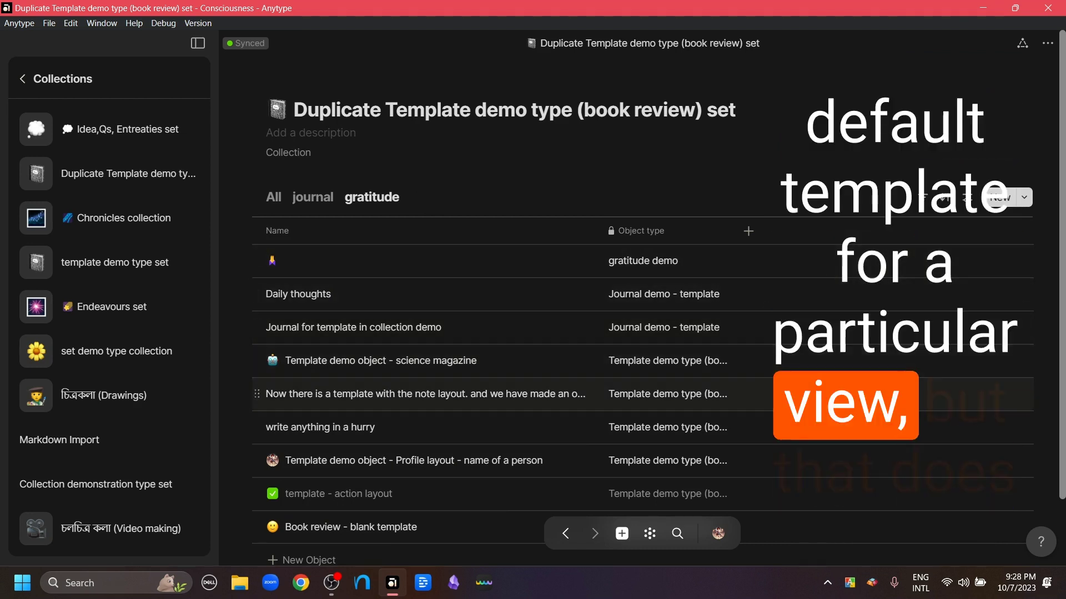
scroll(421, 377, down, 1)
scroll(421, 366, down, 2)
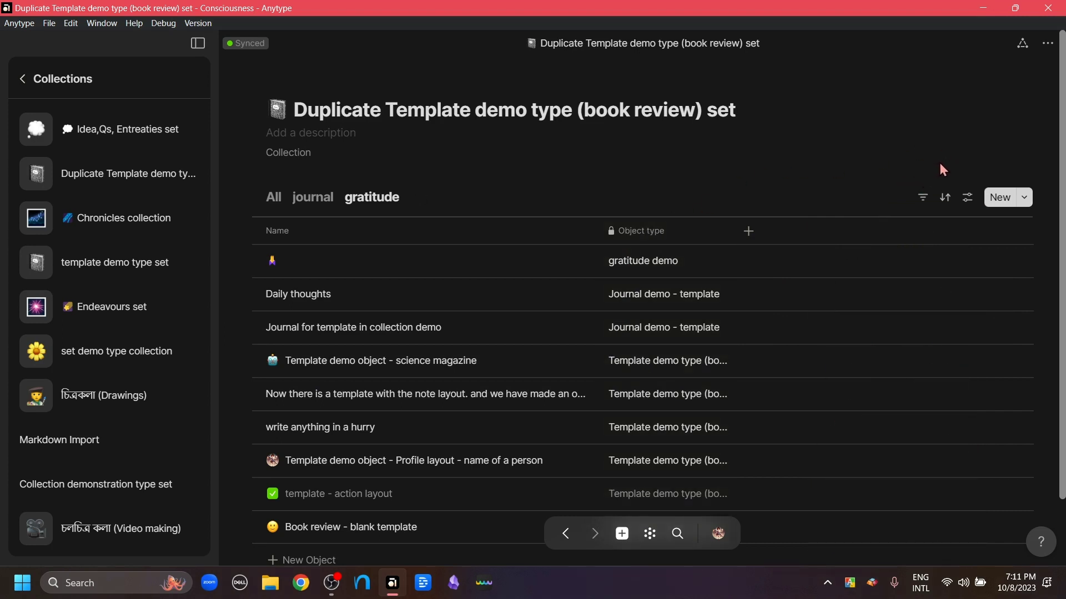
Step: Change the gratitude view's existing Name filter so that it filters by Object type
click(967, 198)
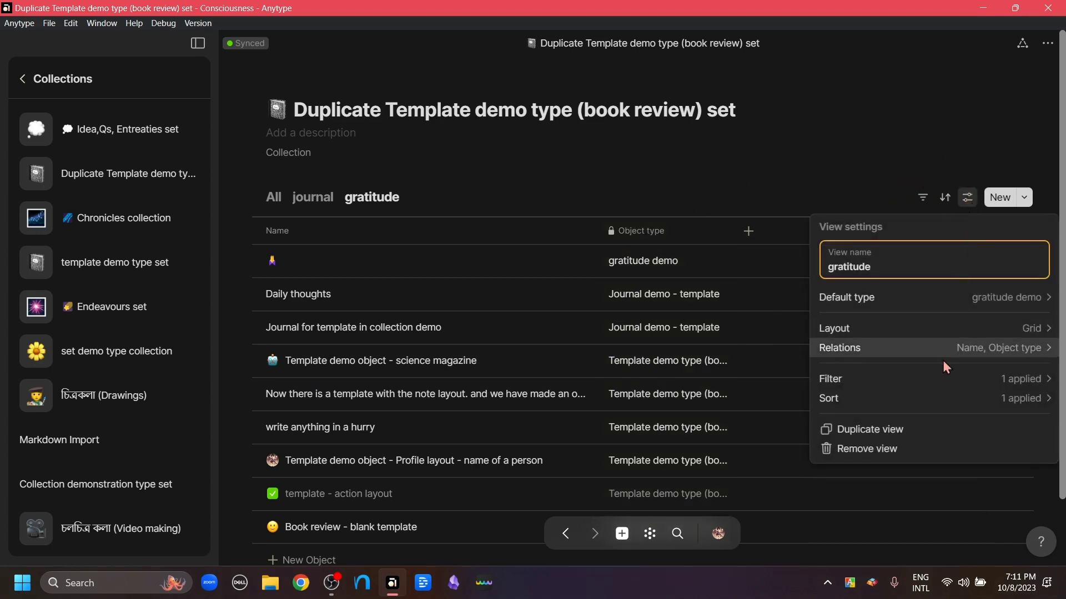
click(961, 382)
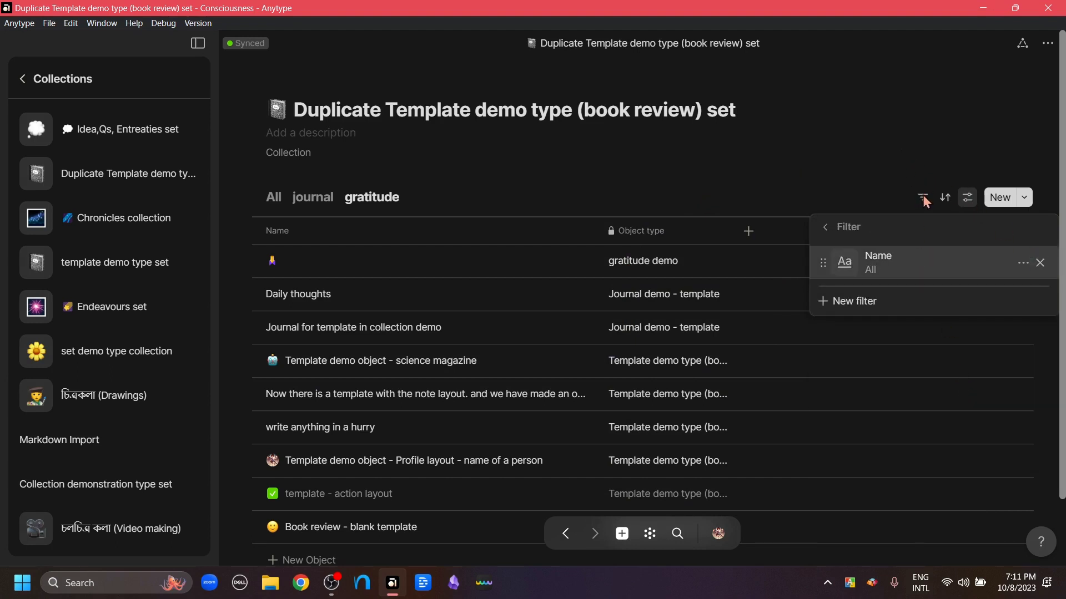
click(916, 174)
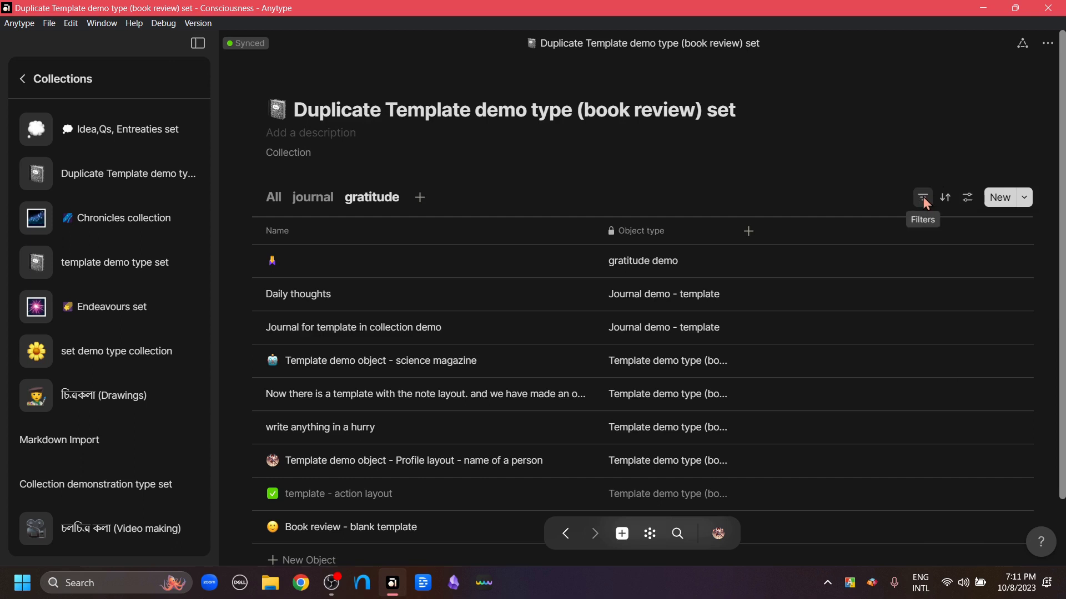
click(923, 198)
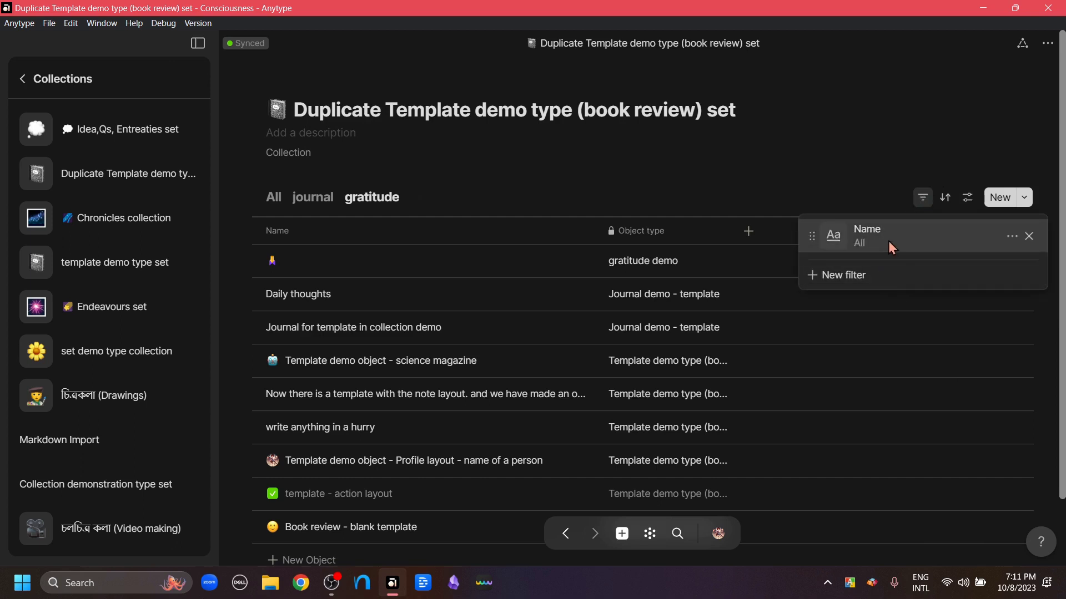
click(1011, 235)
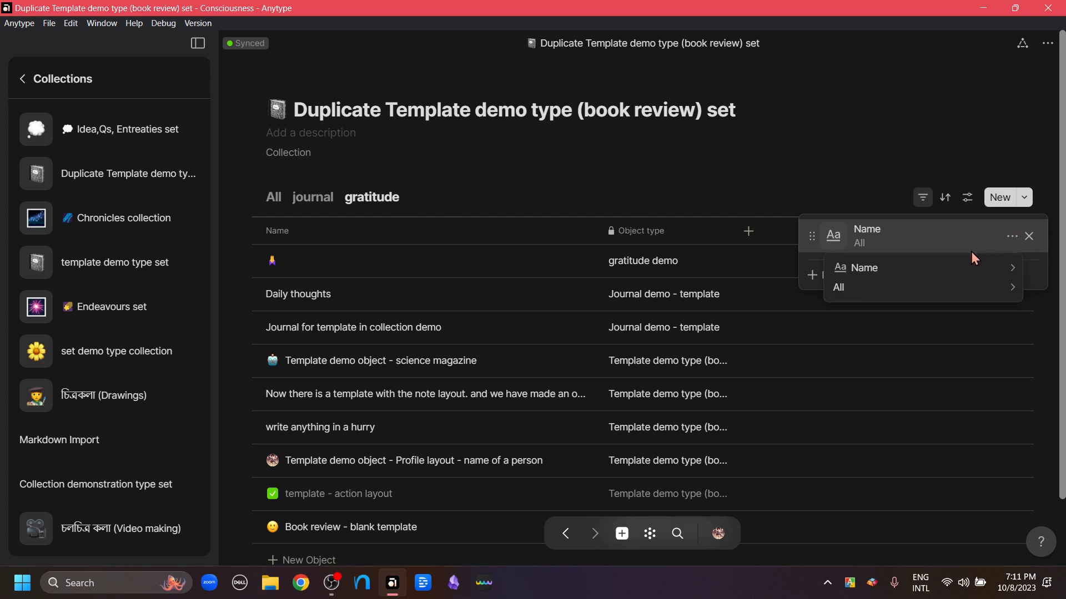
mouse_move(960, 265)
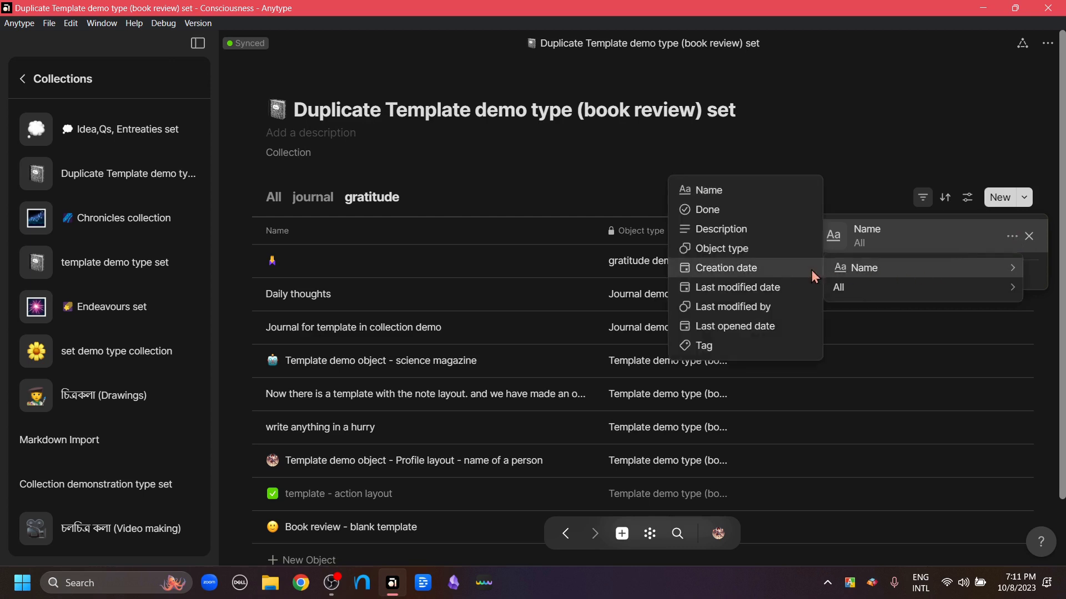
click(734, 251)
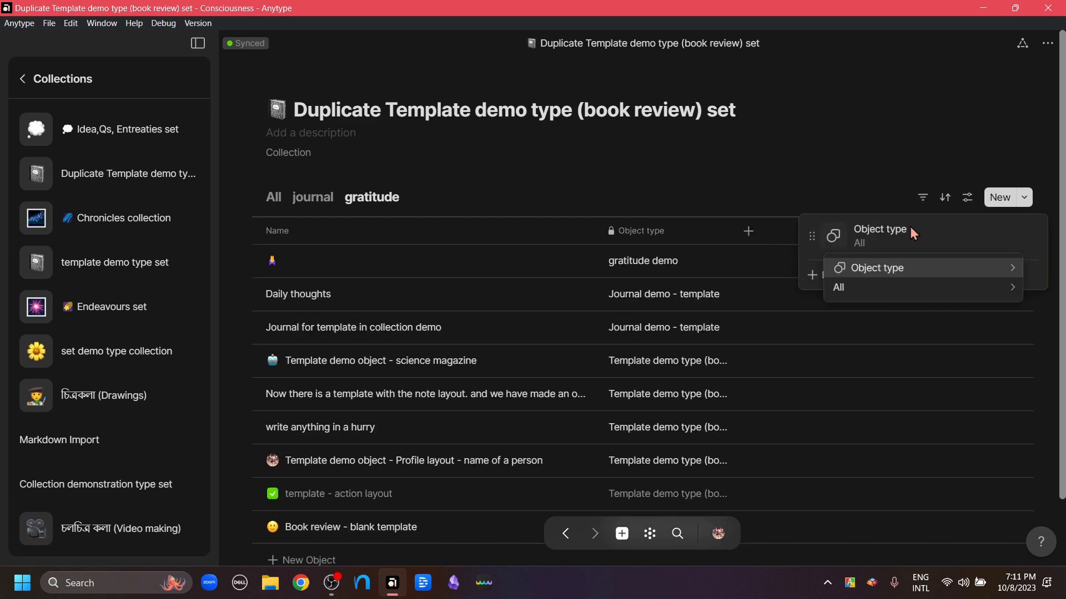
Step: Set the Object type filter's condition to "Has any of" with gratitude demo as its value
mouse_move(897, 292)
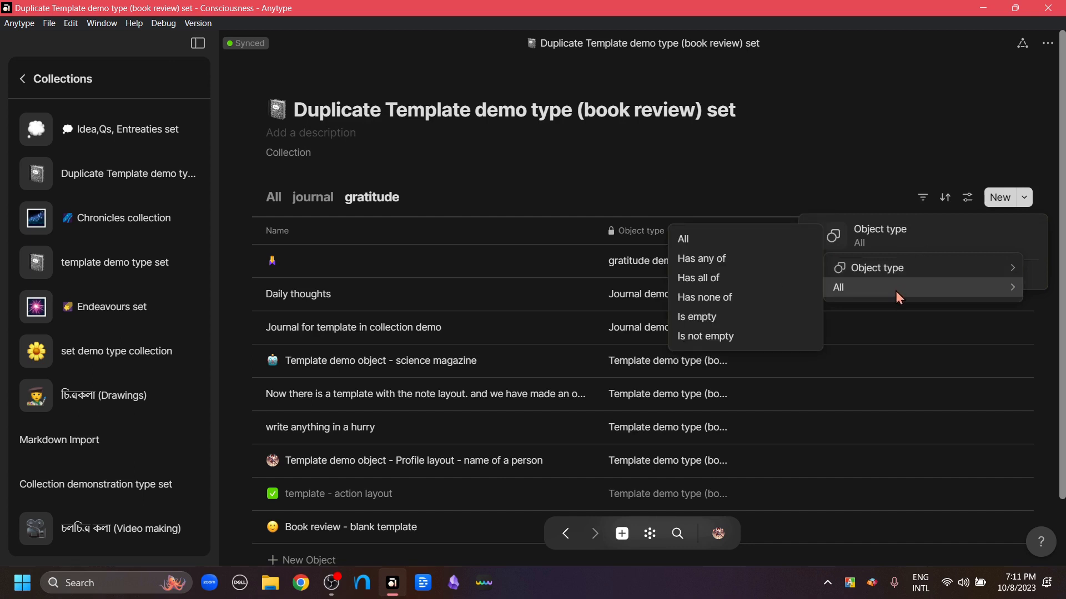
click(728, 262)
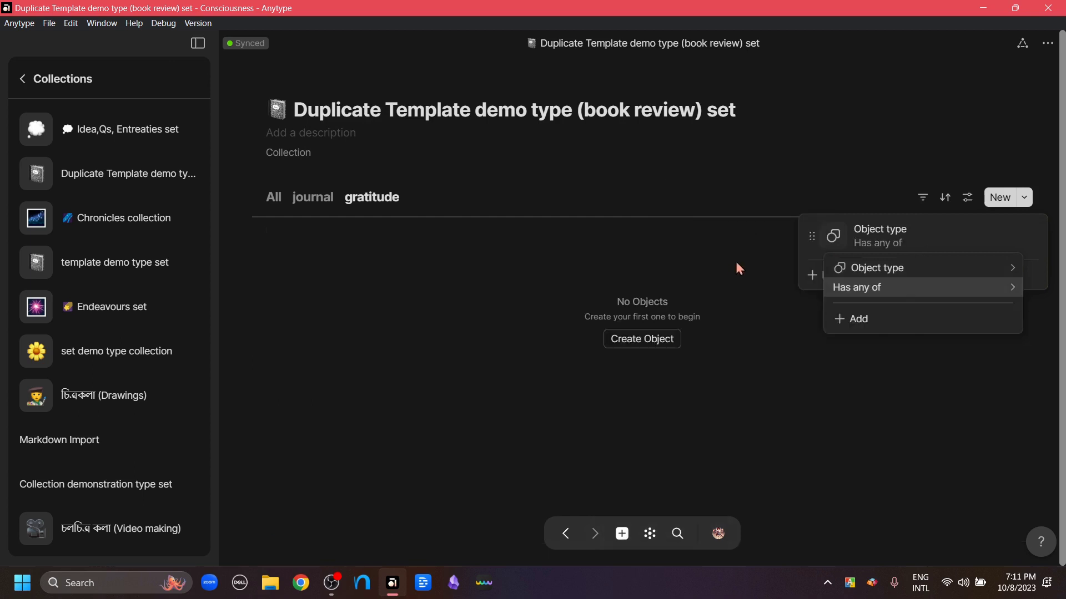
click(861, 320)
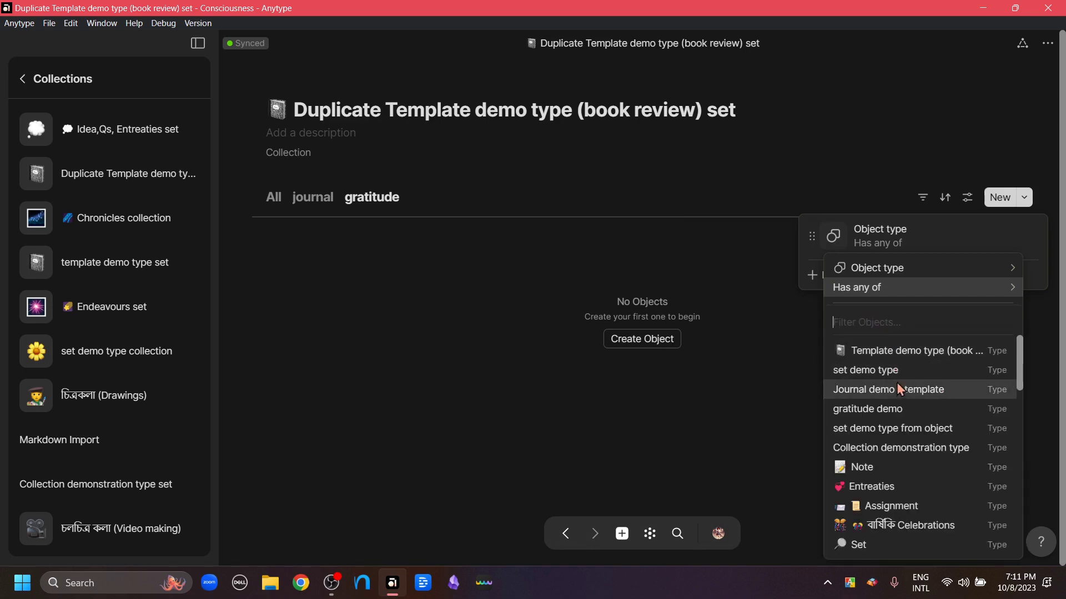
click(905, 408)
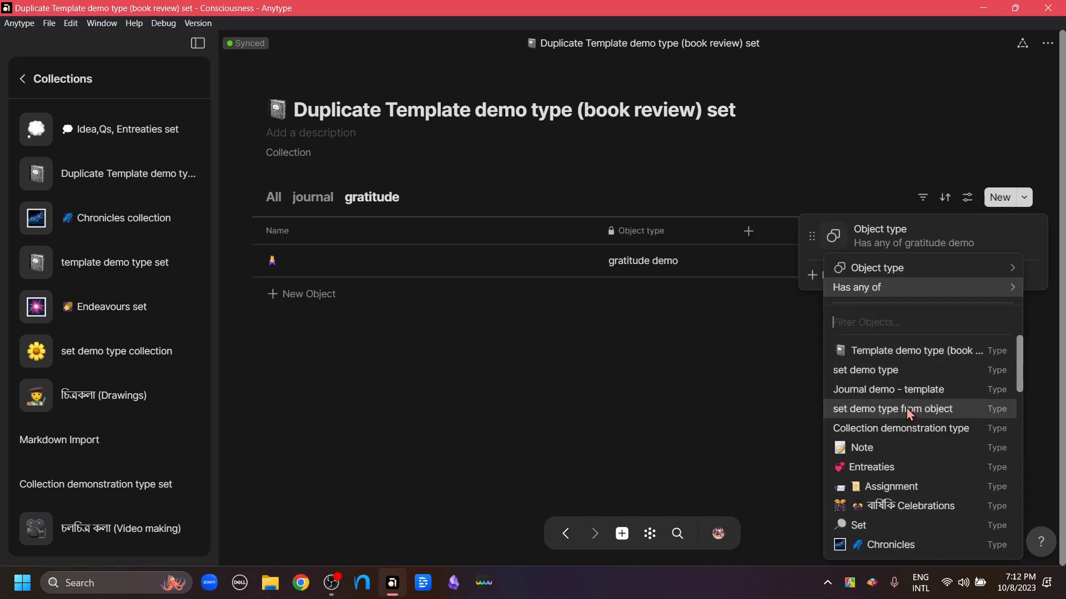
click(821, 156)
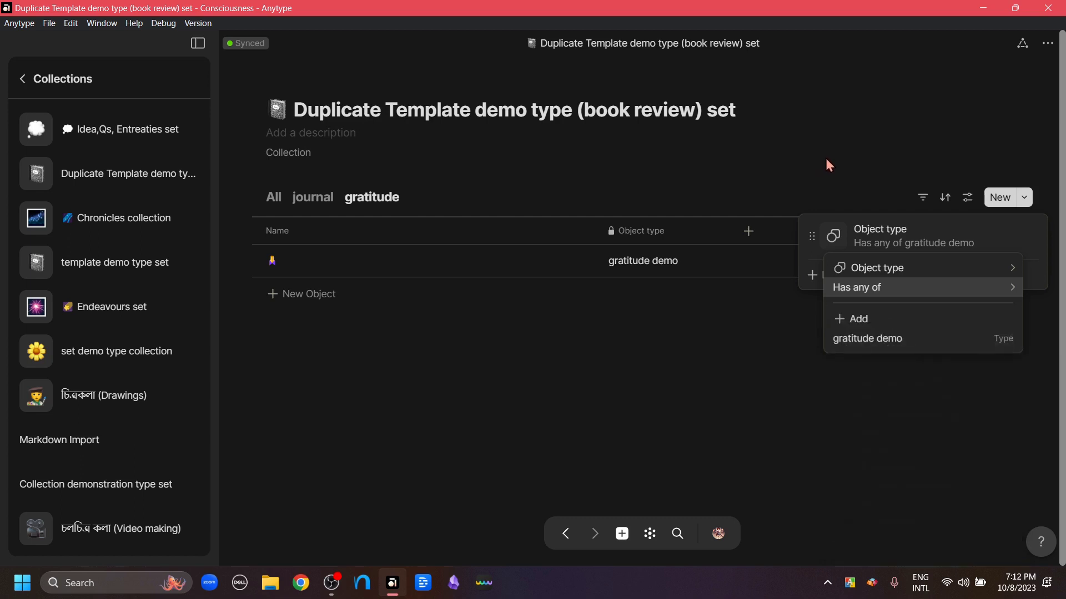
click(826, 161)
click(824, 161)
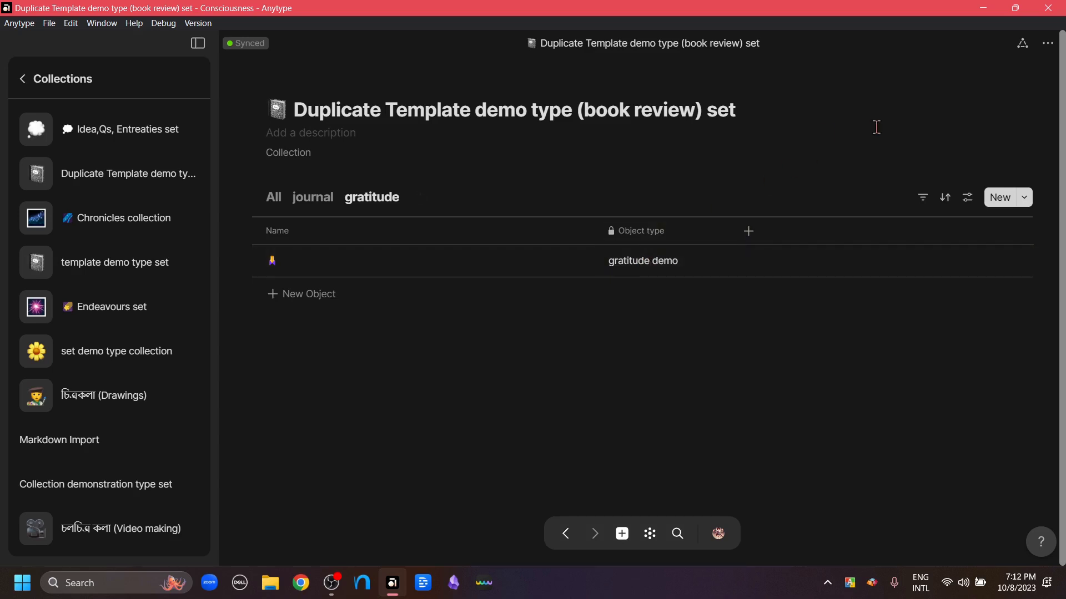
Step: Check the gratitude view's default type settings and duplicate the view
click(967, 198)
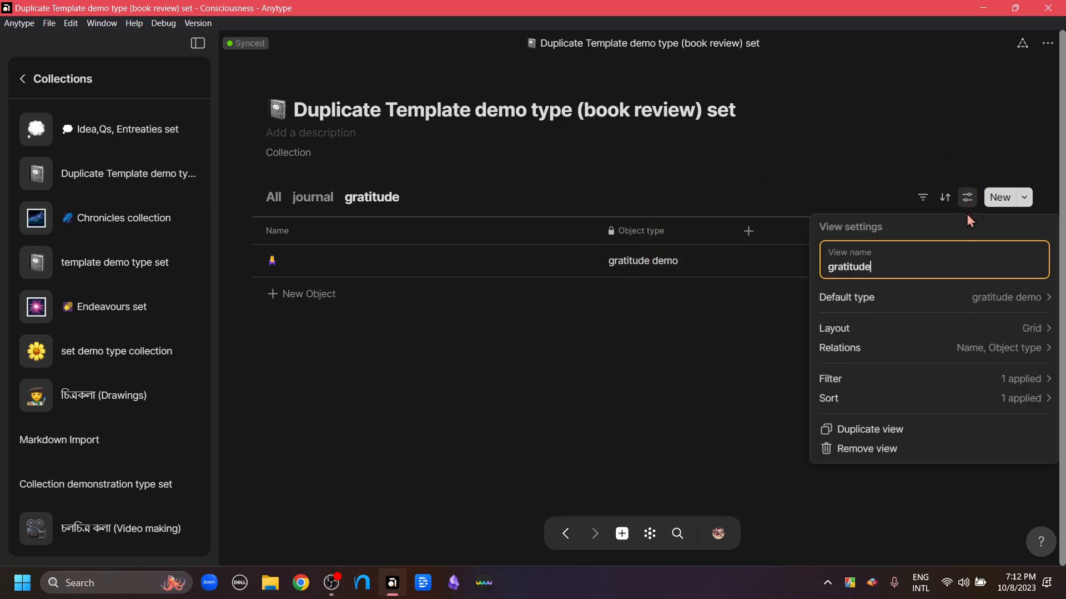
click(951, 302)
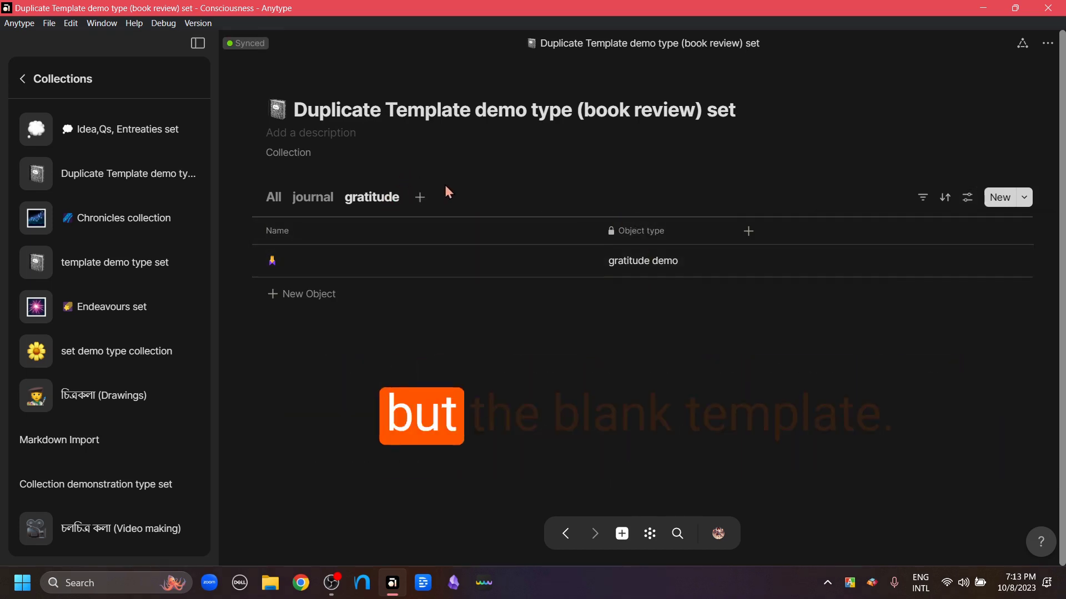
right_click(374, 199)
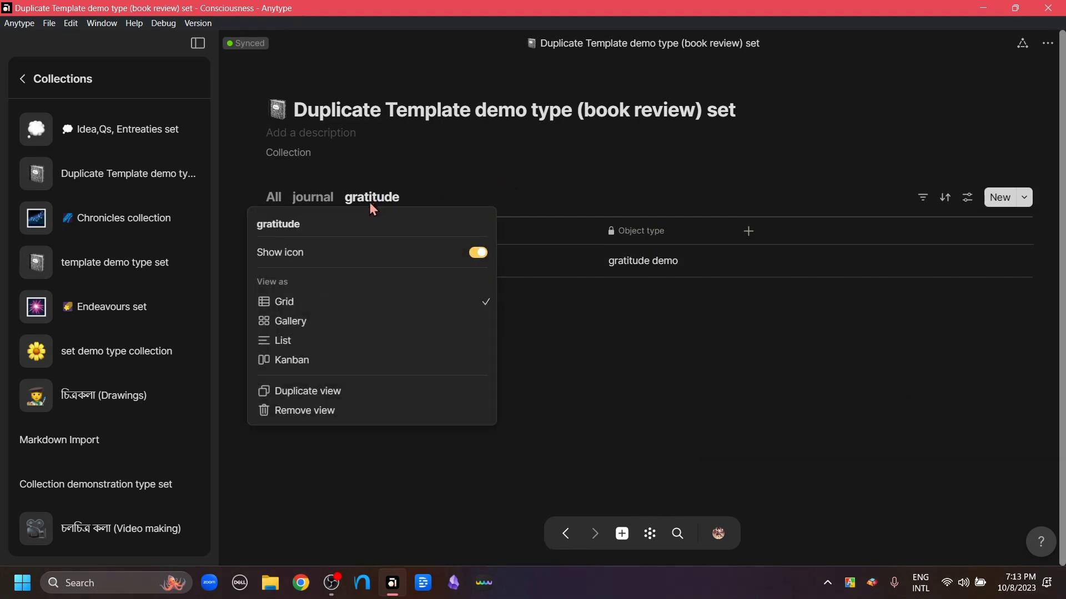
click(375, 391)
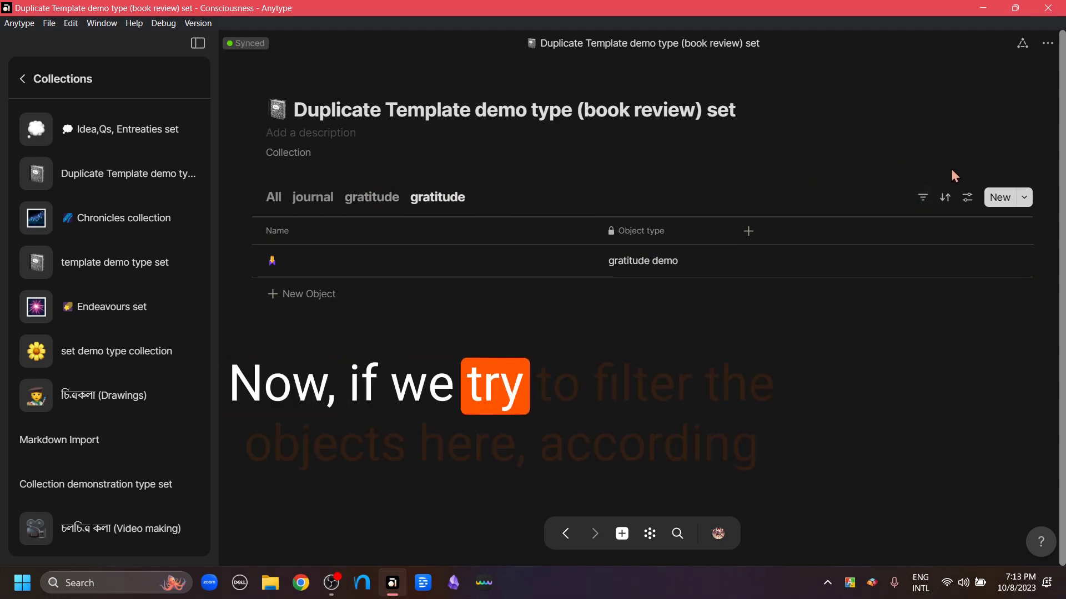
Step: Set the duplicated gratitude view's default template to Blank and create an unnamed object in that view
click(967, 199)
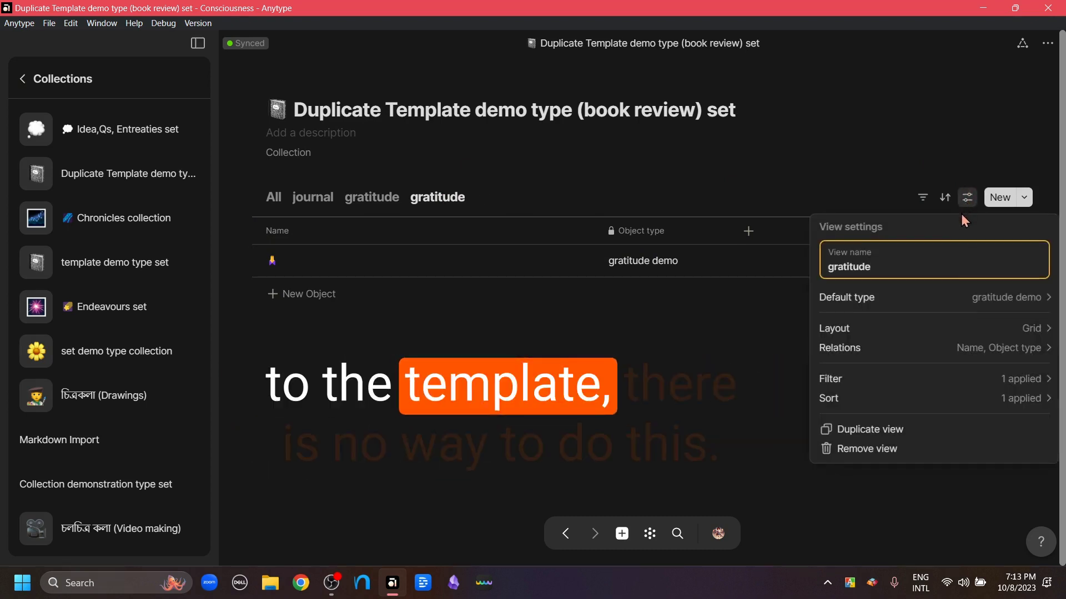
click(932, 299)
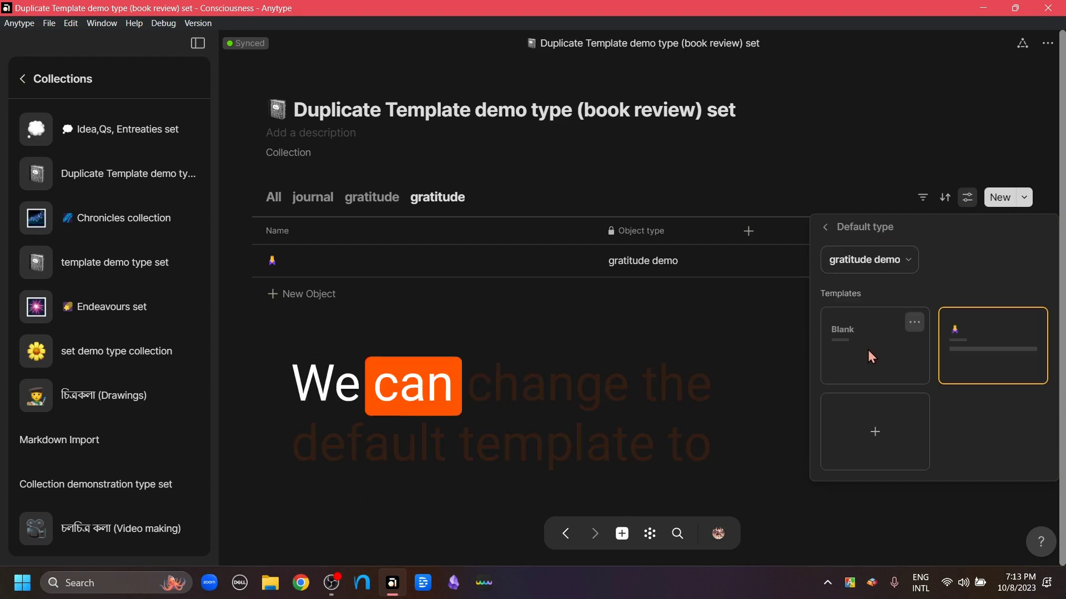
click(863, 358)
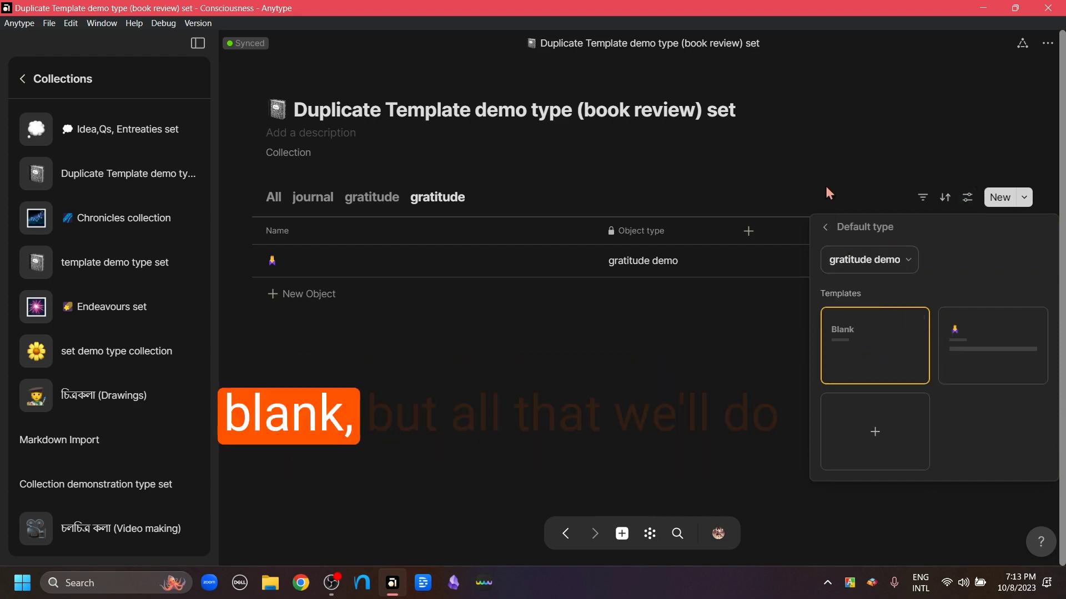
click(793, 159)
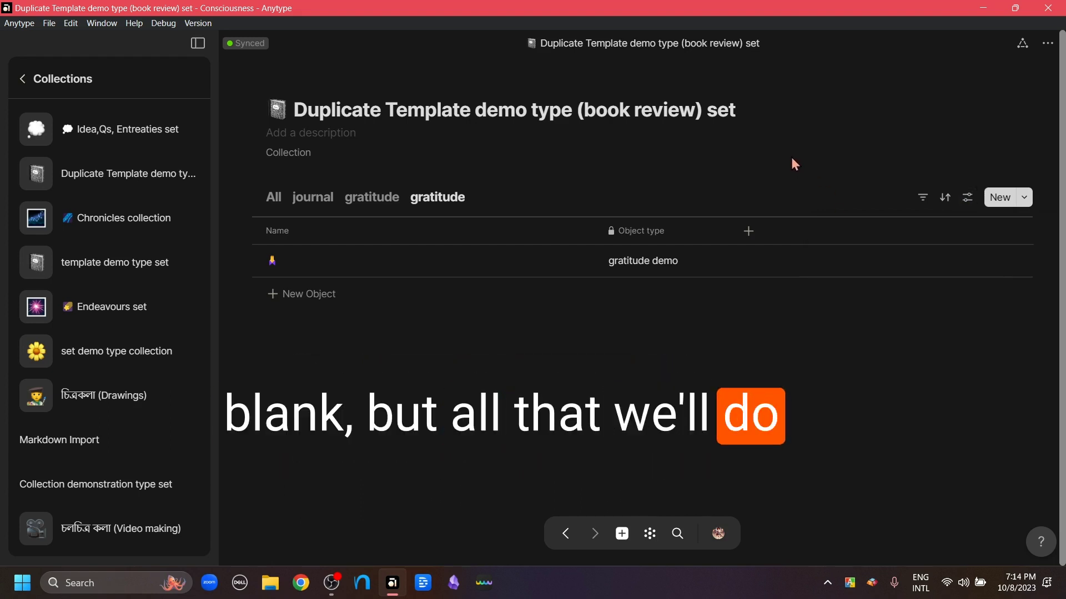
click(295, 295)
click(234, 349)
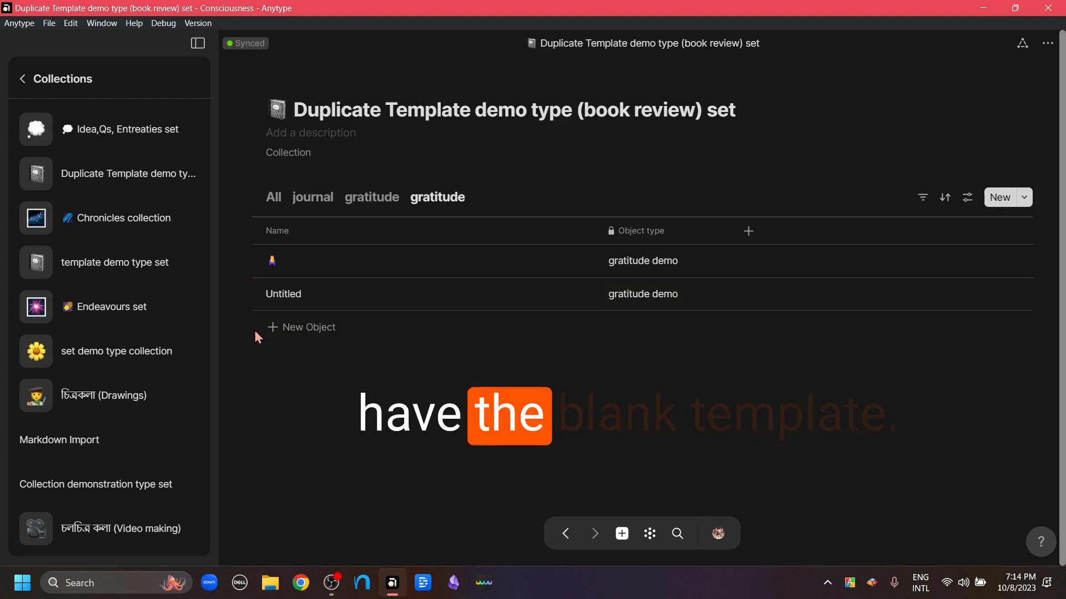